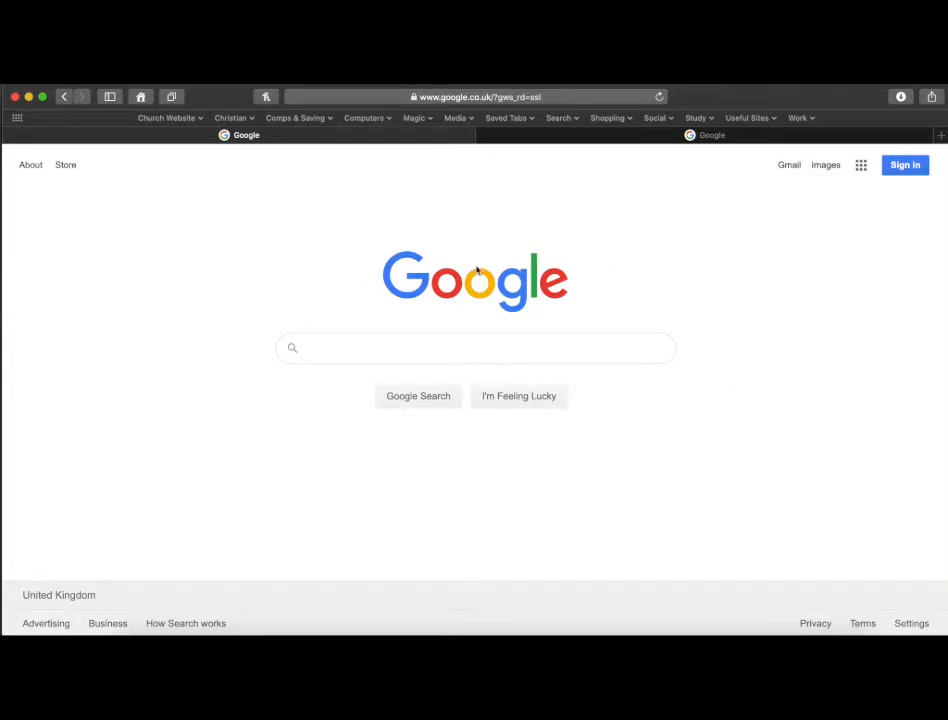
Sign in to Google with the church account, filling in its saved password.
click(908, 166)
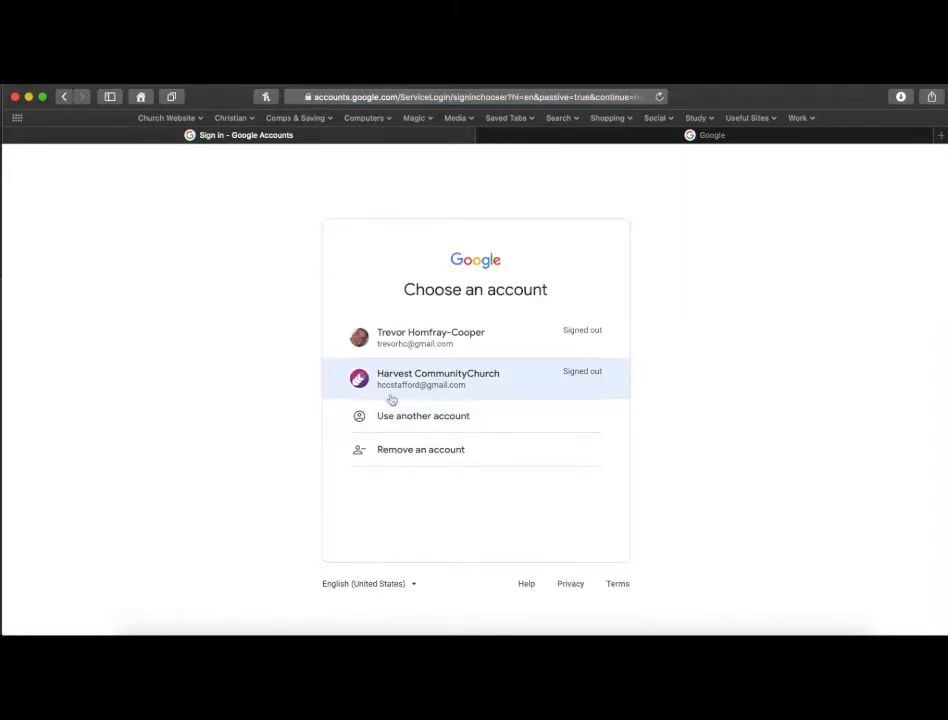
click(459, 386)
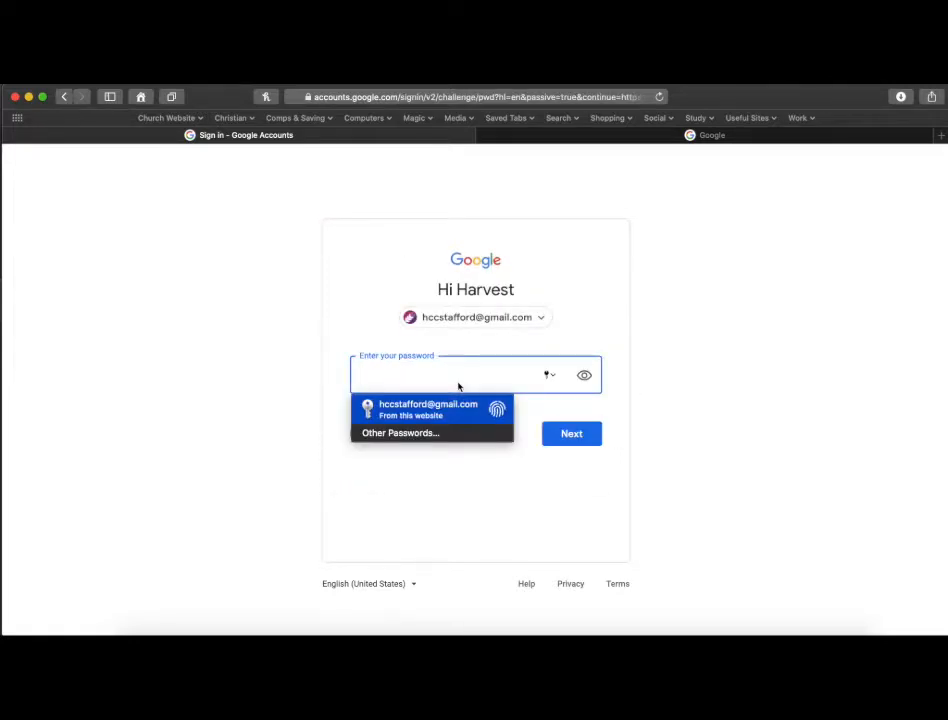
key(Return)
click(573, 435)
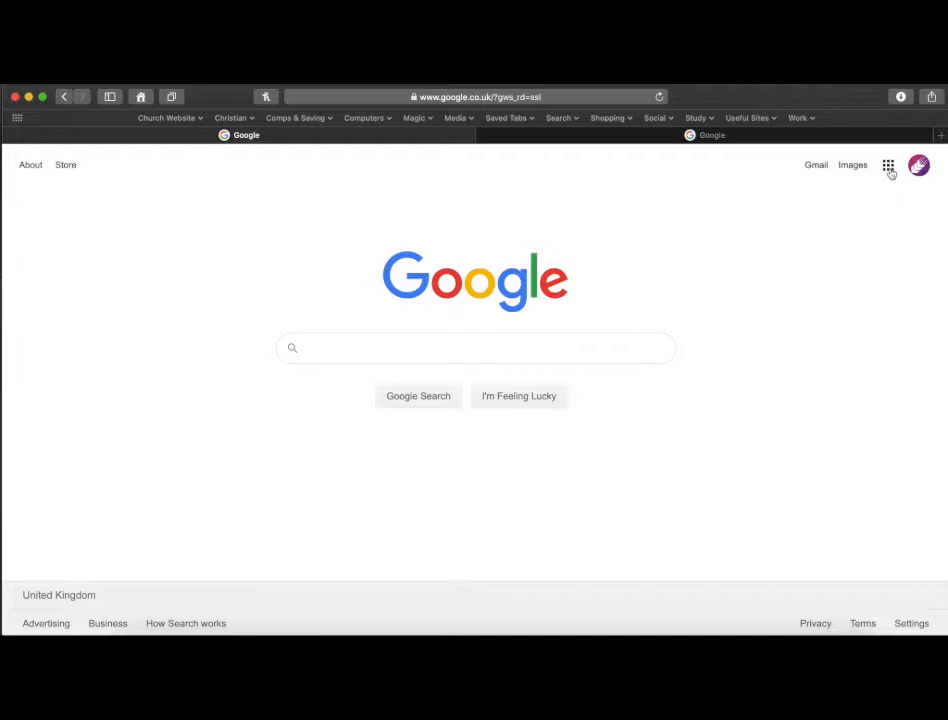
Open YouTube from the Google apps and go to the channel's Your videos page.
click(889, 170)
click(756, 306)
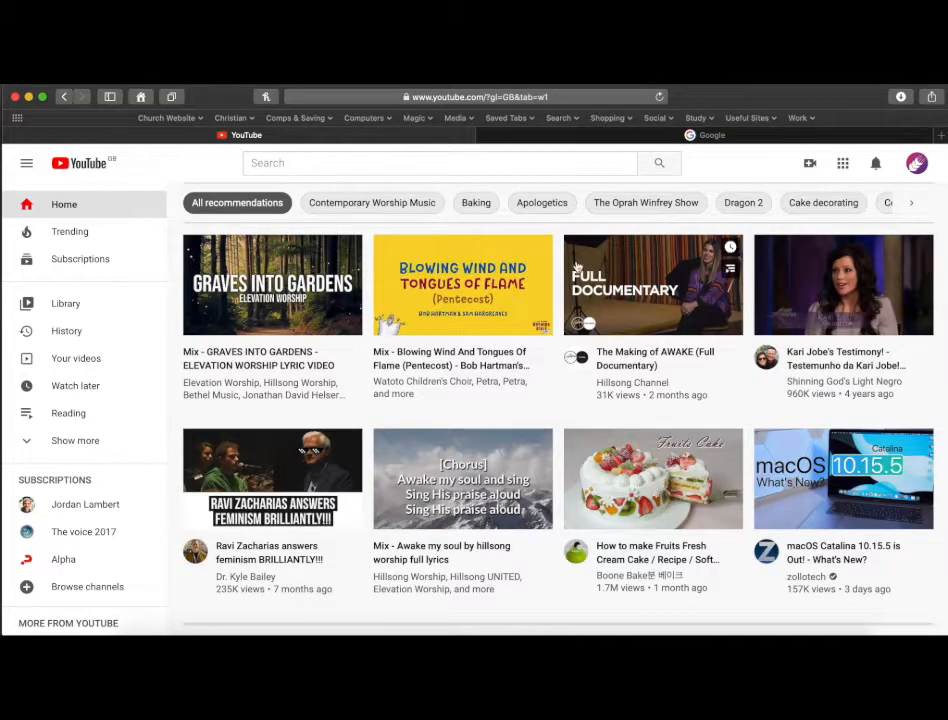
click(80, 361)
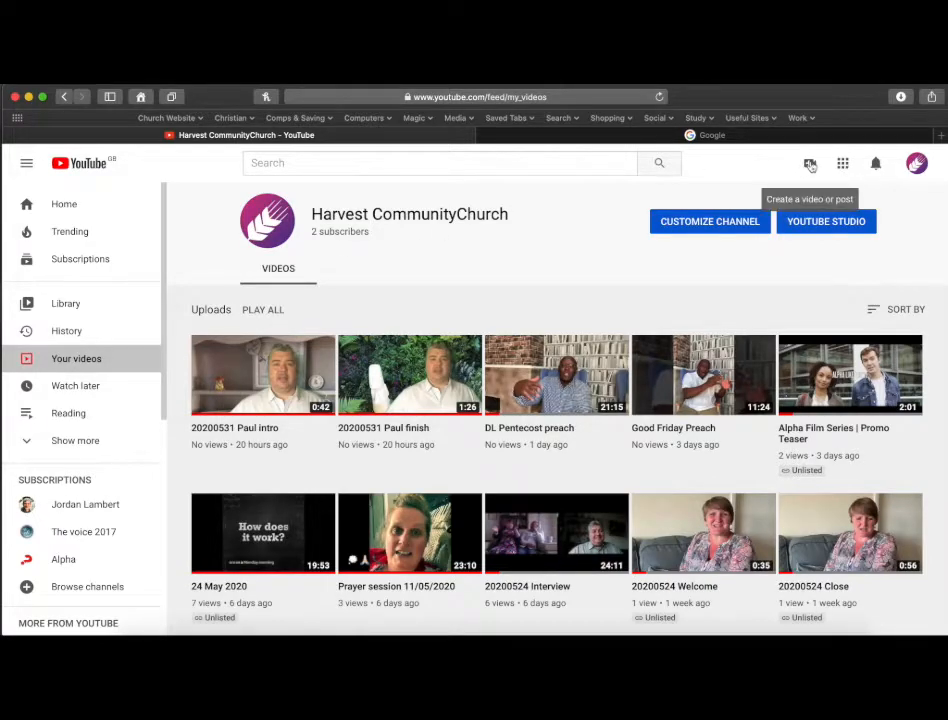
Start a video upload and drag the ec8cface-5b50-4de2-8501-7224ebb14bce.mp4 file from Downloads into the upload dialog.
click(811, 164)
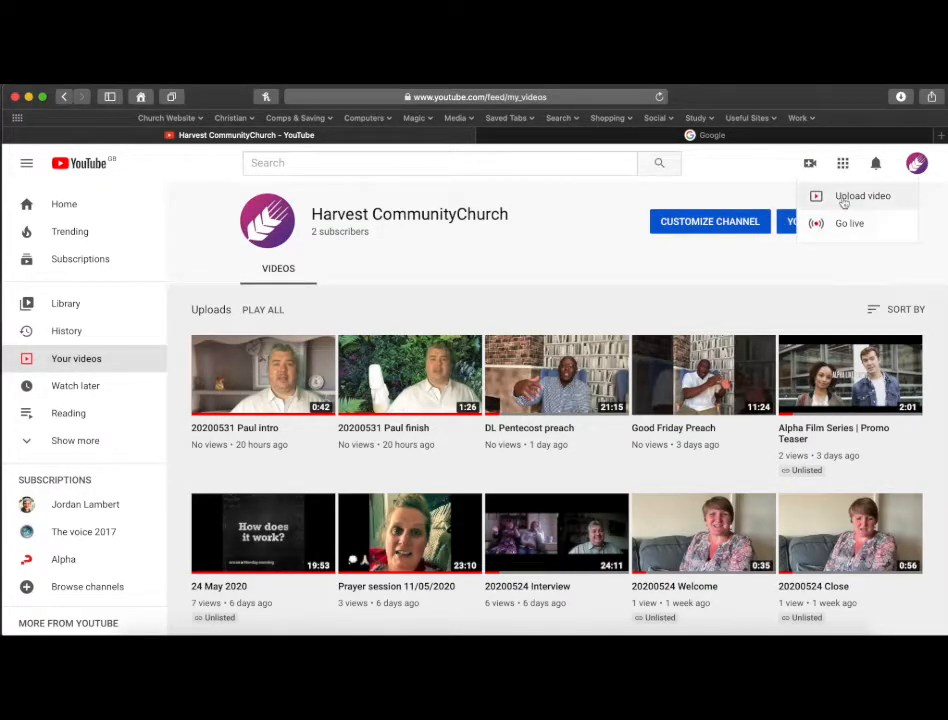
click(842, 198)
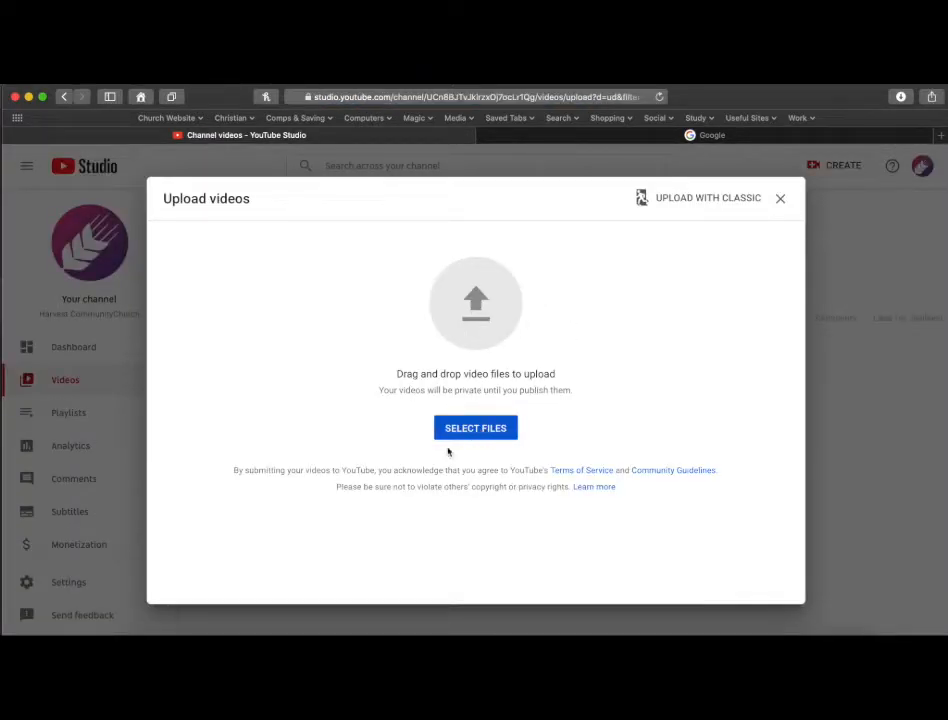
click(146, 630)
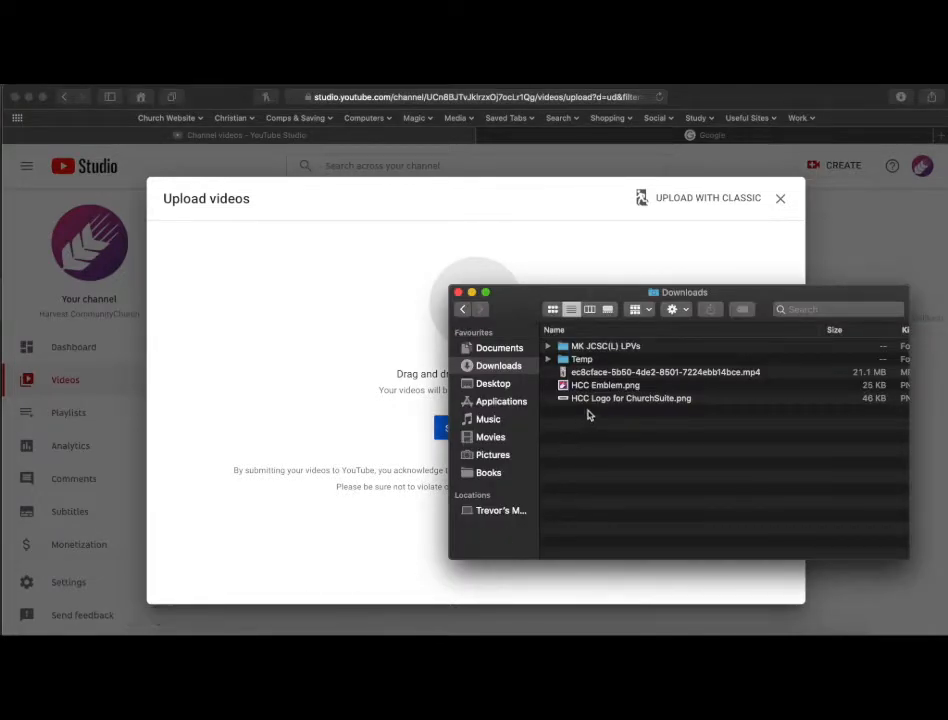
click(613, 373)
drag(640, 378, 405, 355)
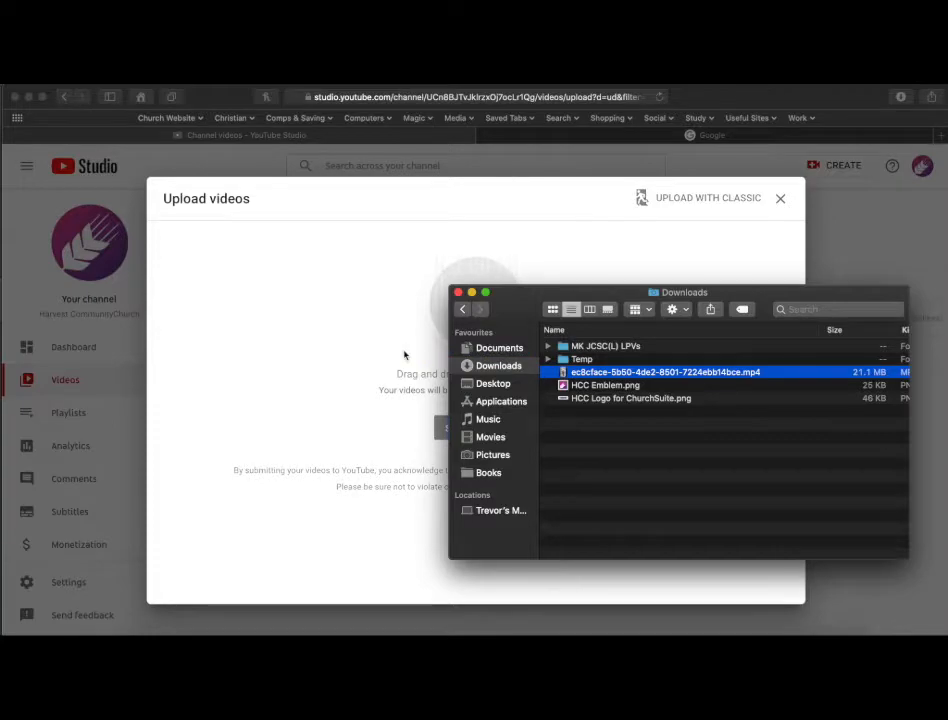
click(458, 293)
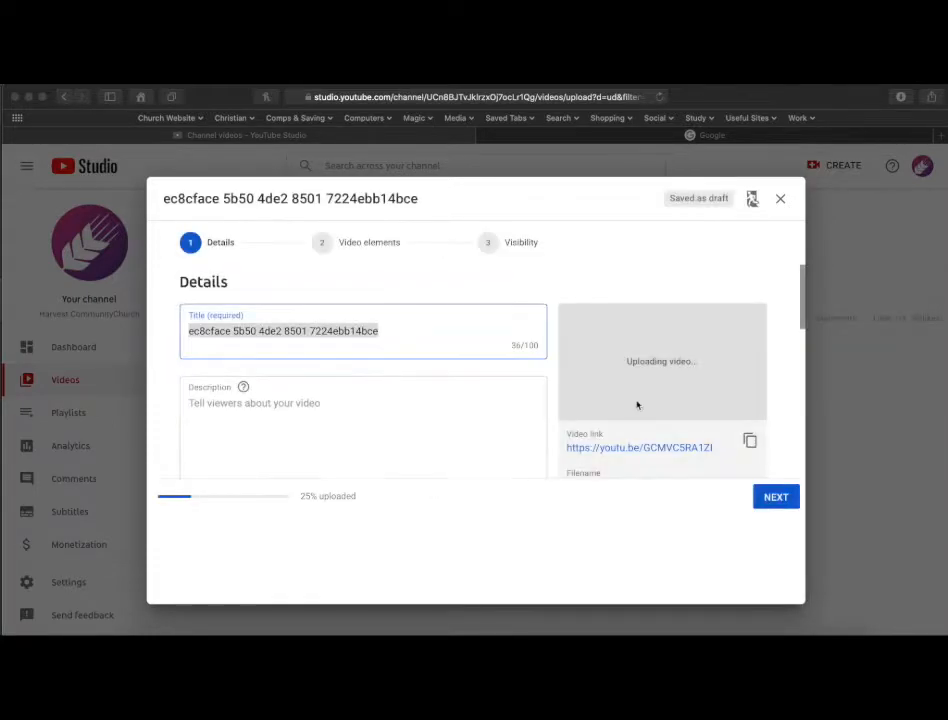
Set the video title to 20200531 Gwen reading.
click(341, 332)
text(20)
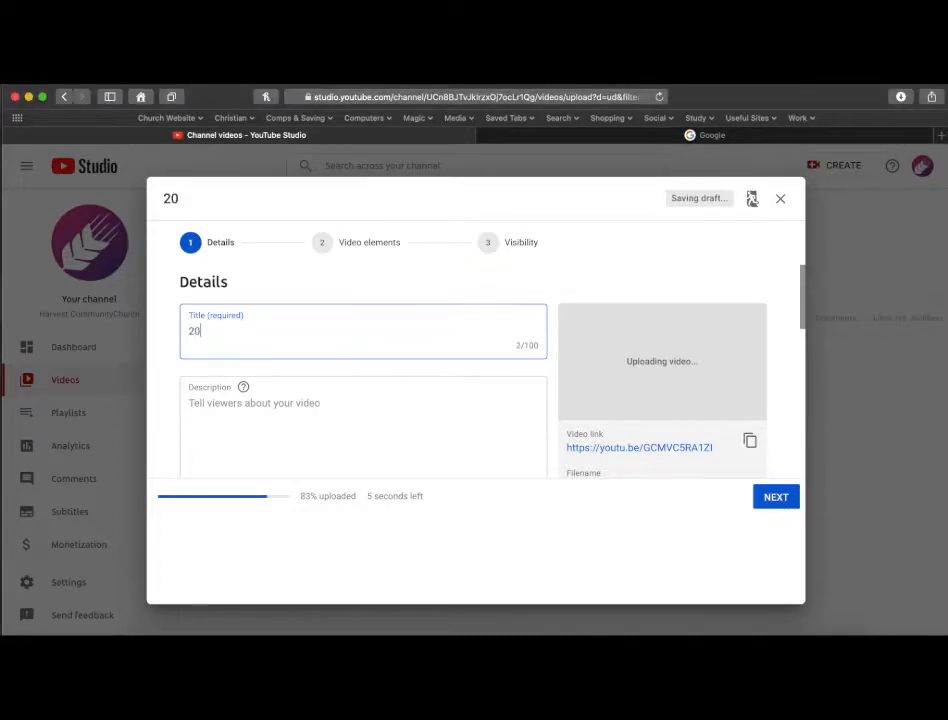
text(2005)
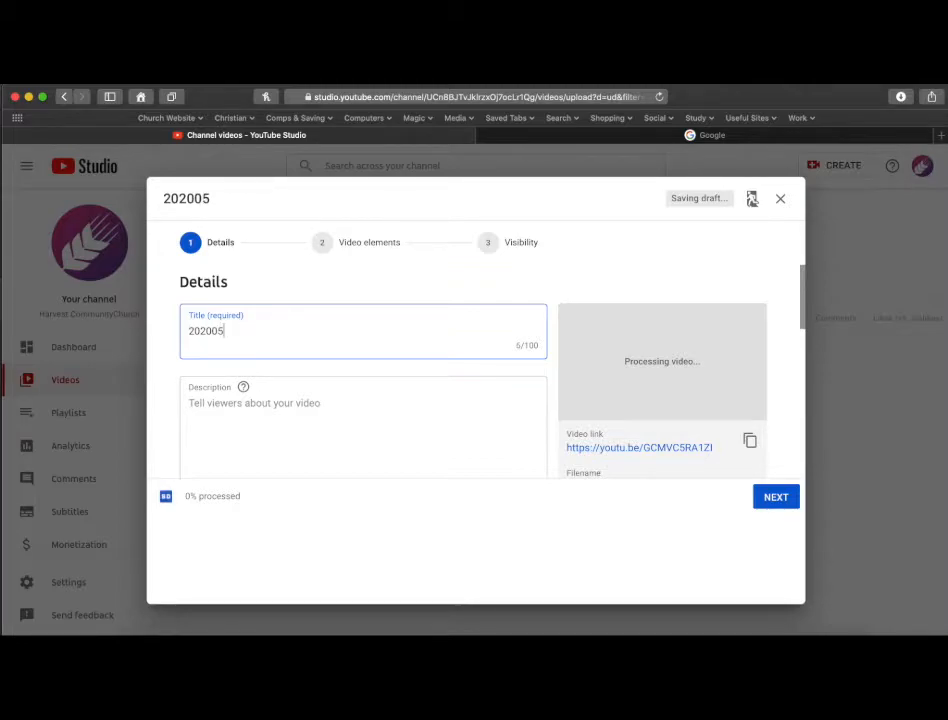
text(31 Gwen reading)
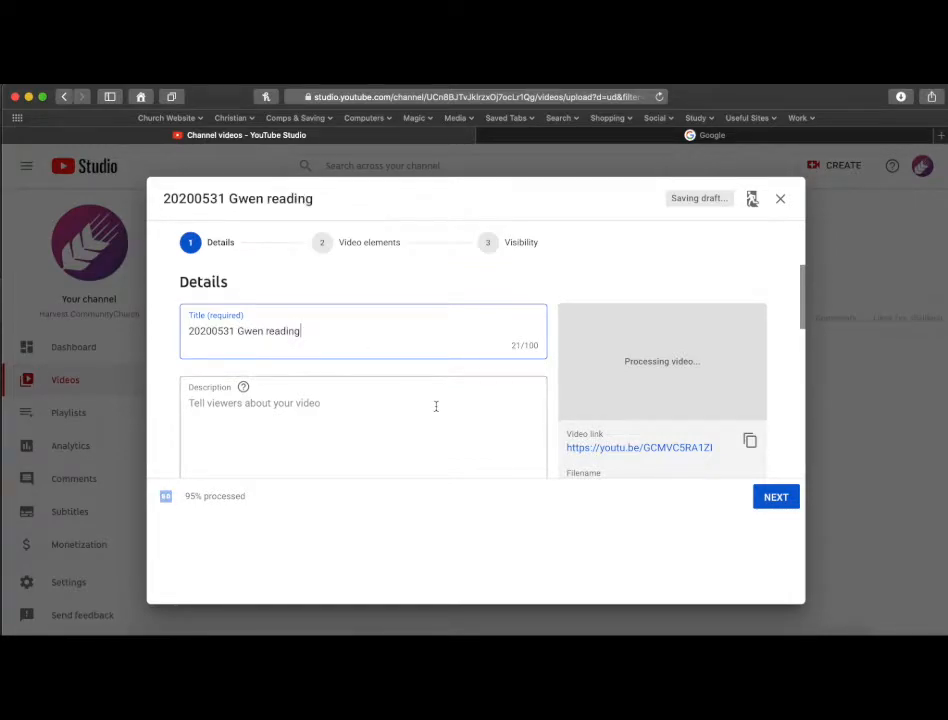
Add the video to the Reading playlist.
scroll(435, 406, down, 3)
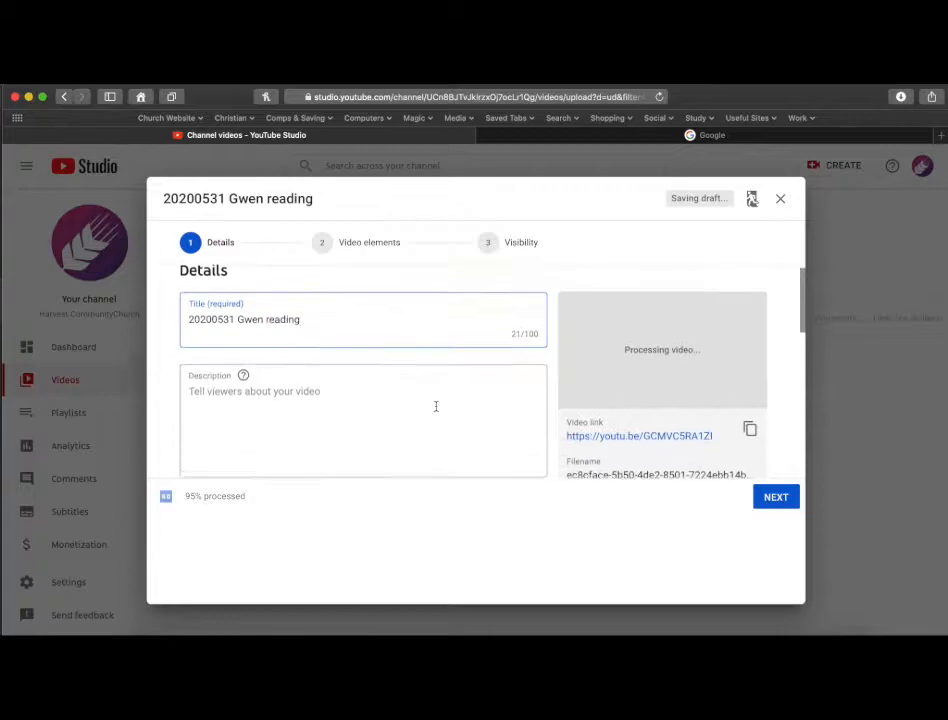
scroll(436, 410, down, 5)
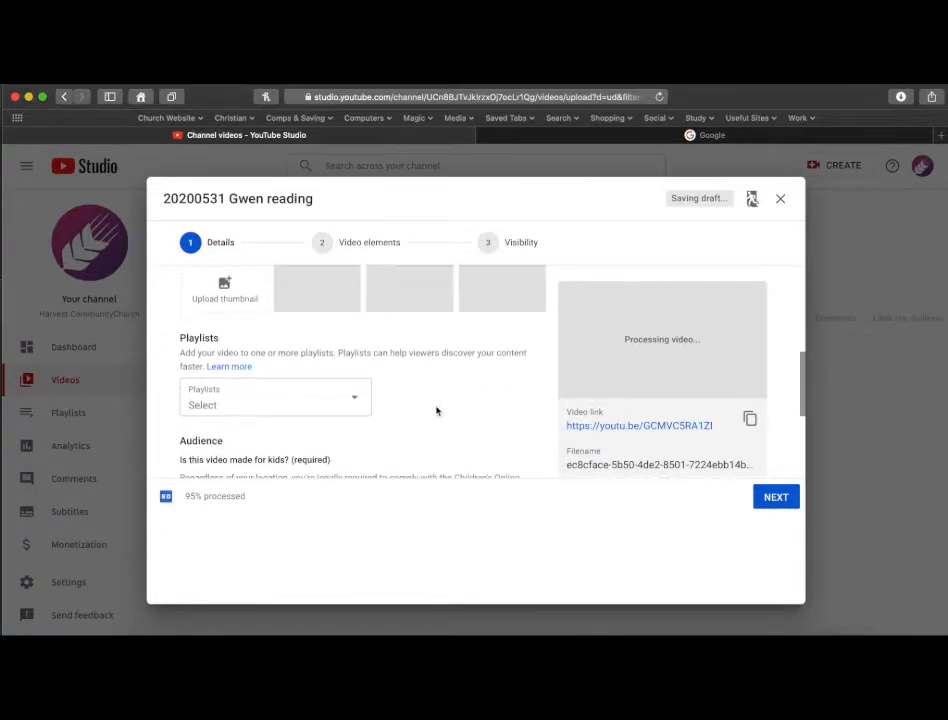
click(358, 404)
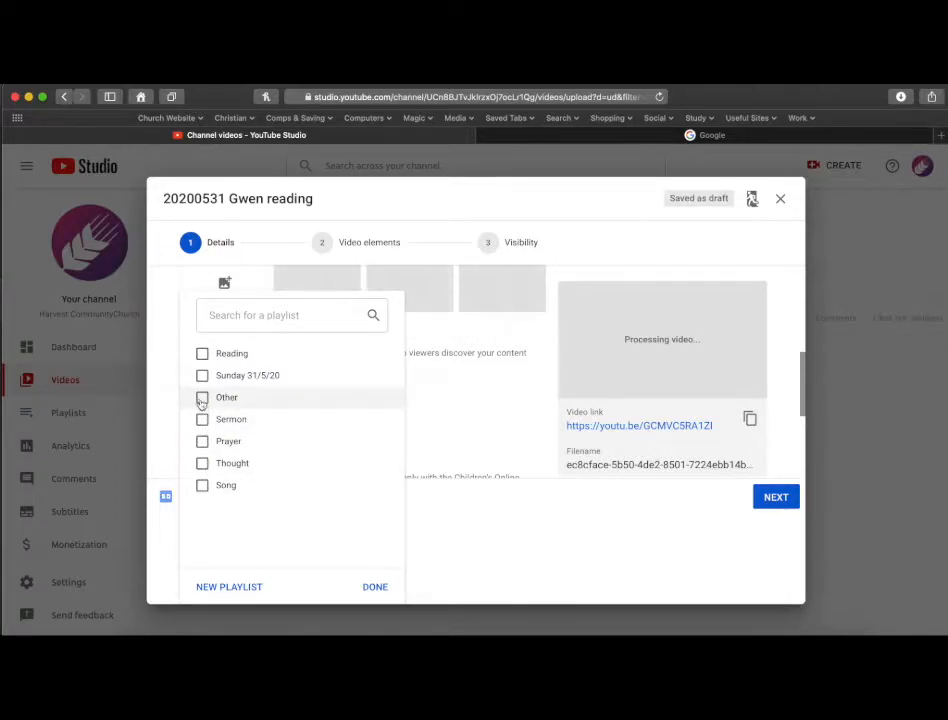
click(202, 355)
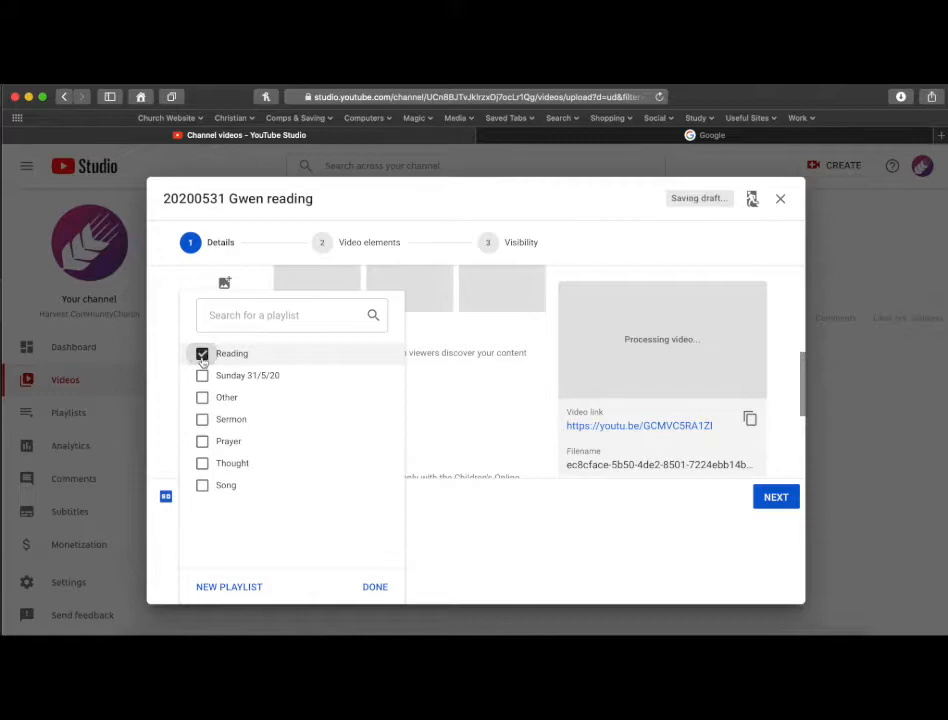
click(383, 592)
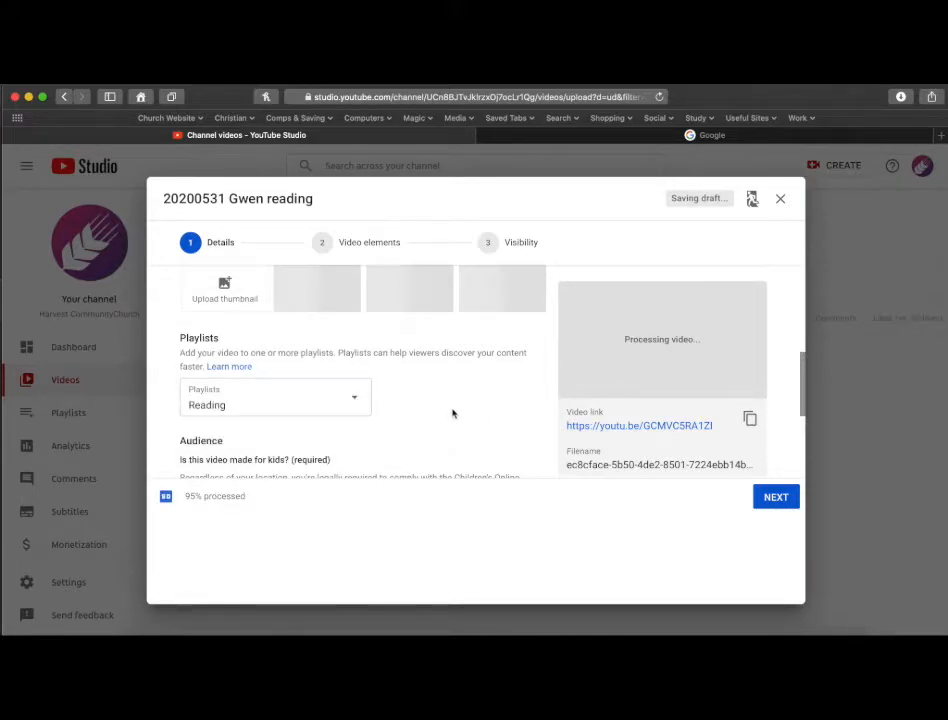
click(362, 401)
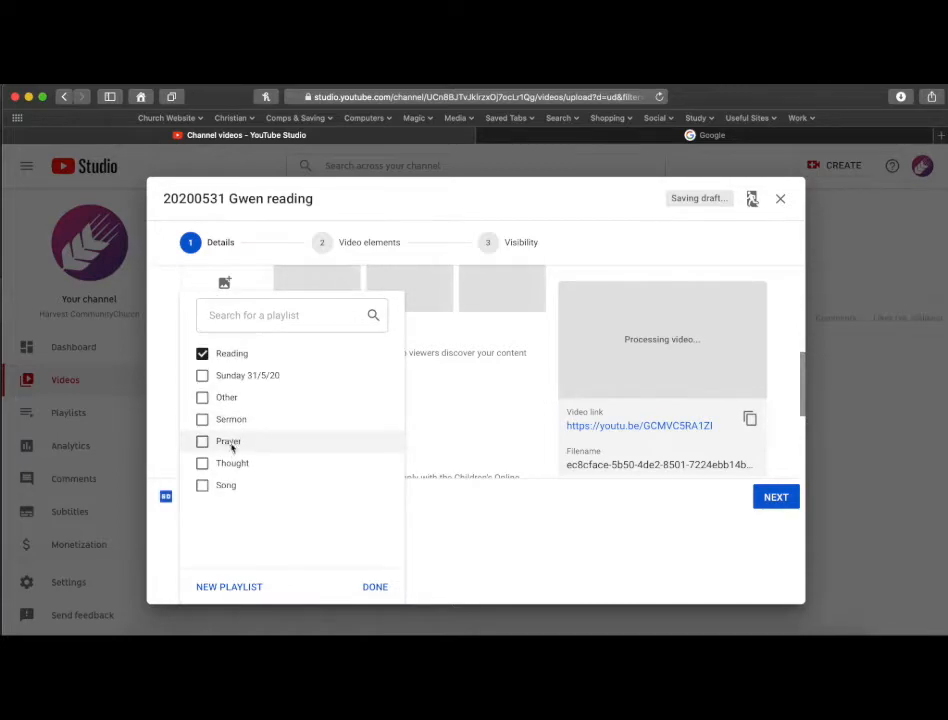
click(380, 590)
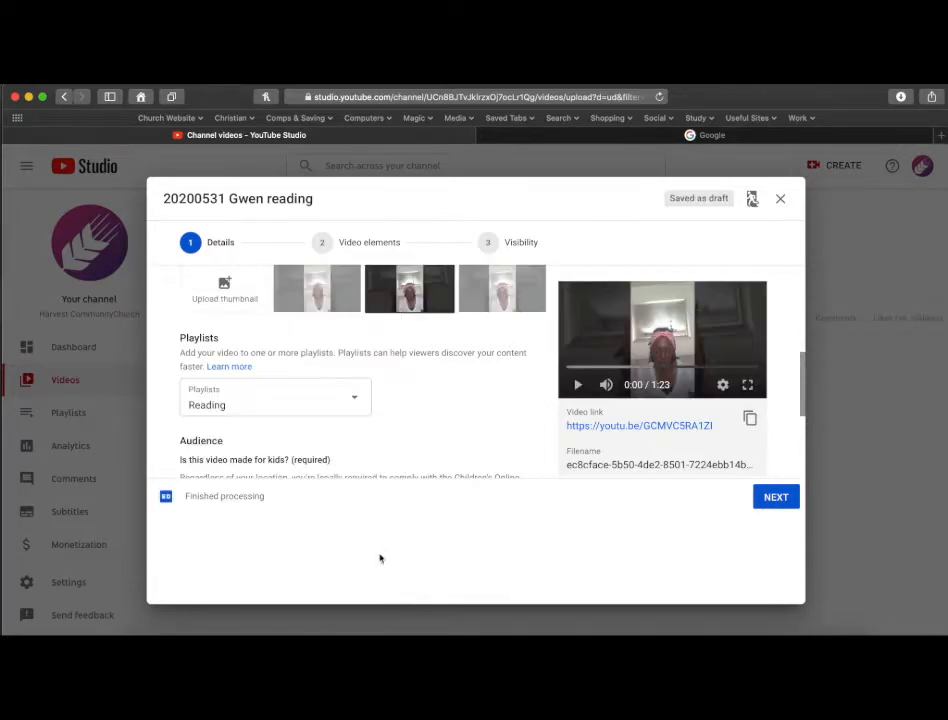
Mark the video as not made for kids and continue to the Video elements stage.
scroll(419, 424, down, 4)
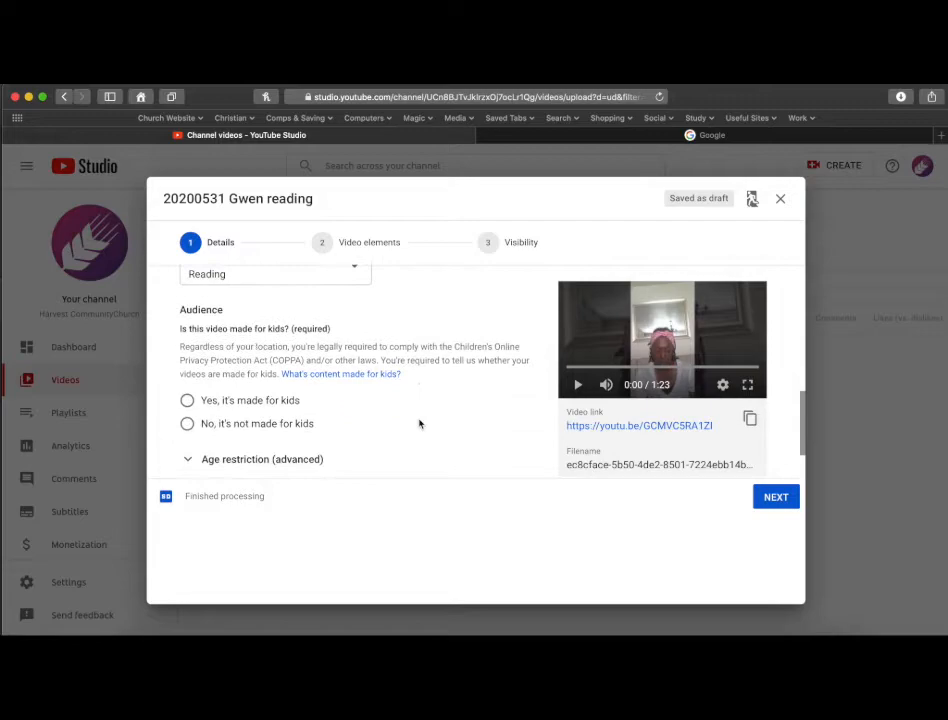
click(187, 423)
scroll(416, 421, down, 2)
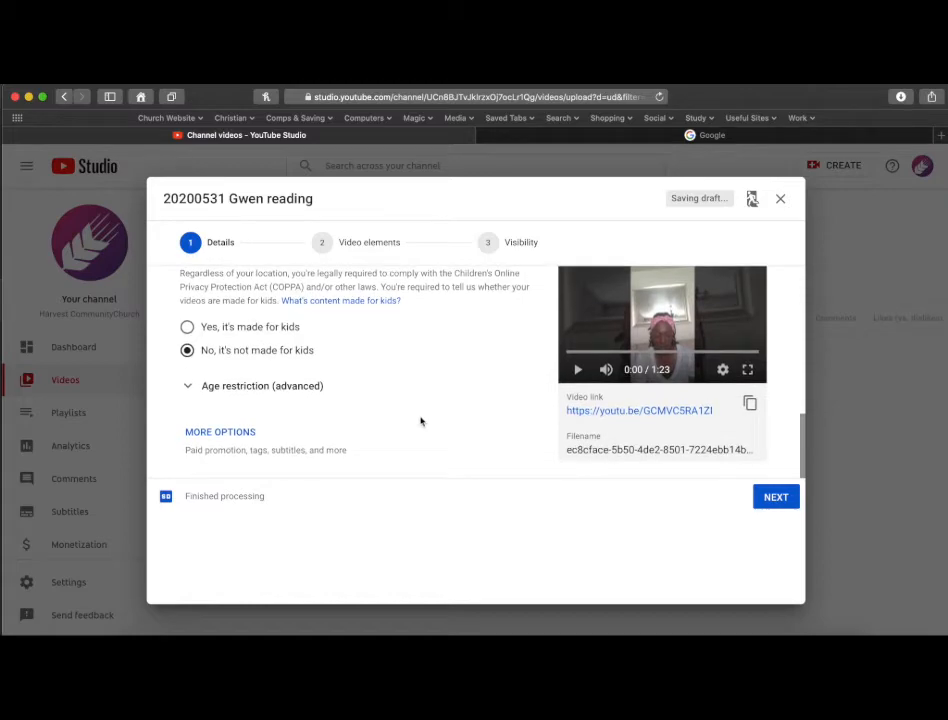
click(776, 500)
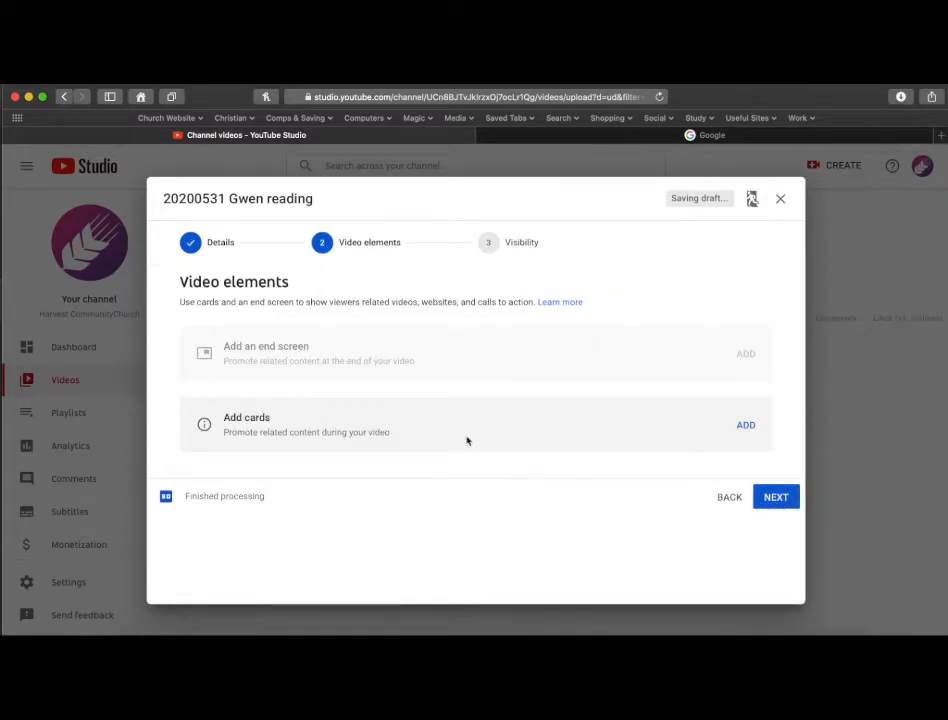
Skip video elements, set the visibility to Public and publish the video.
click(775, 498)
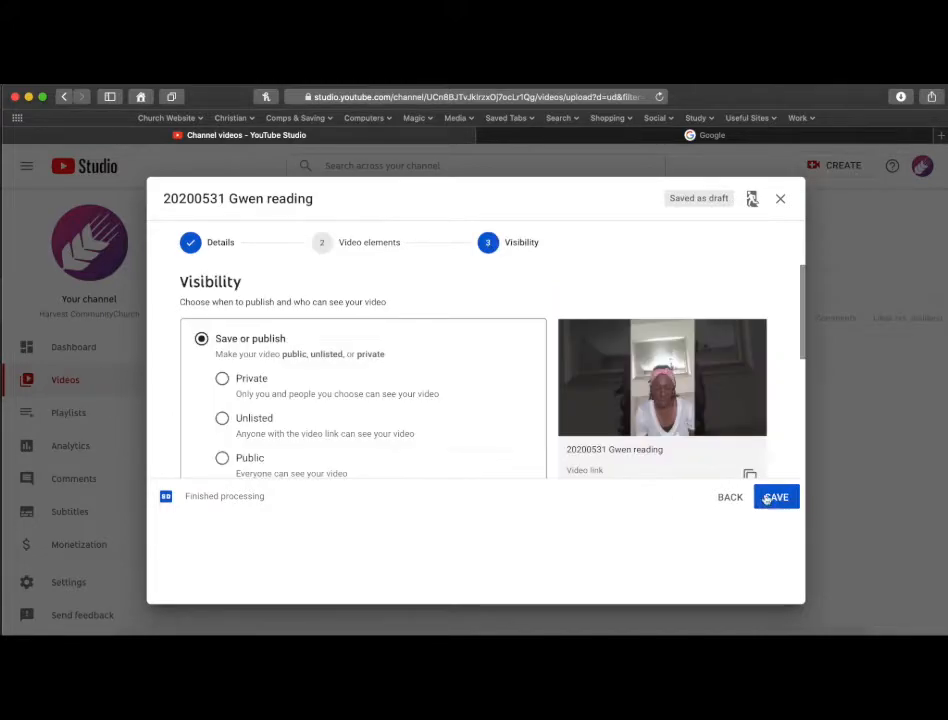
scroll(309, 405, down, 2)
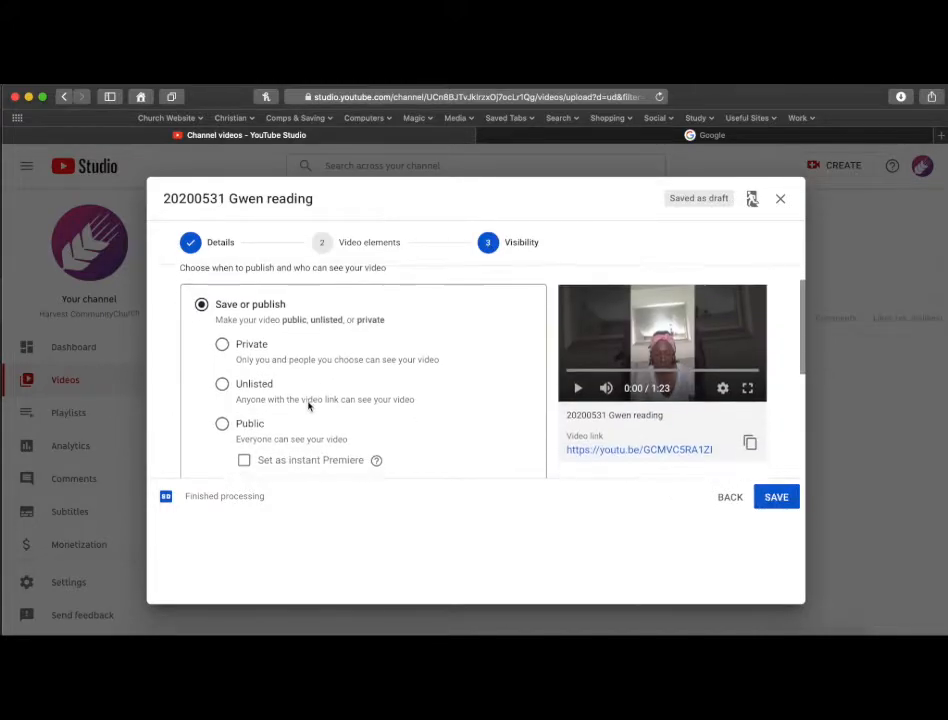
click(221, 420)
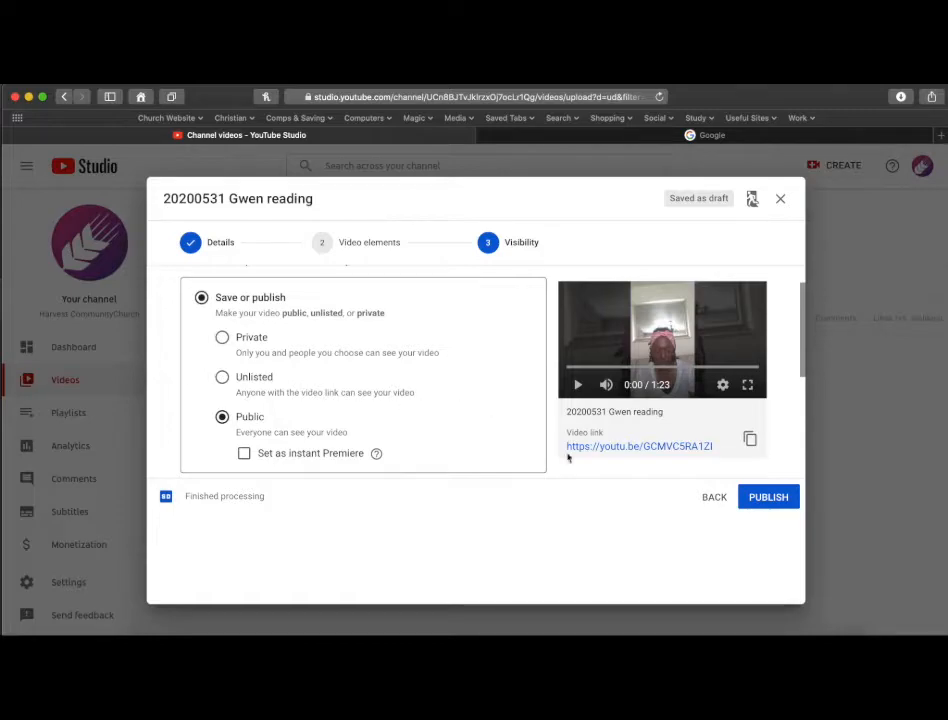
click(766, 499)
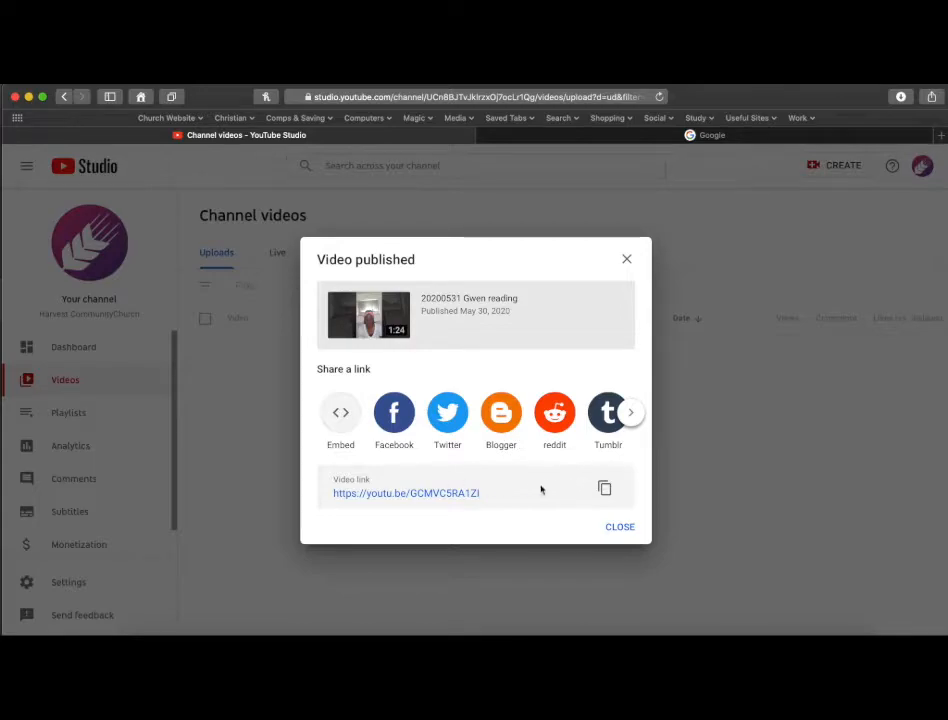
Copy the video link from the Video published dialog and close the dialog.
click(605, 490)
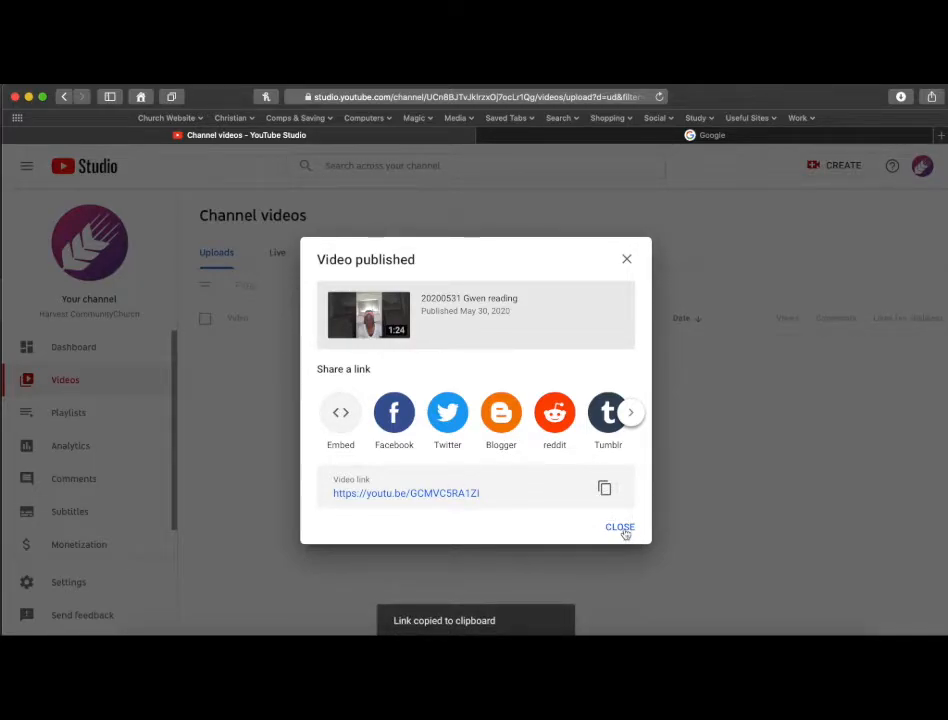
click(620, 528)
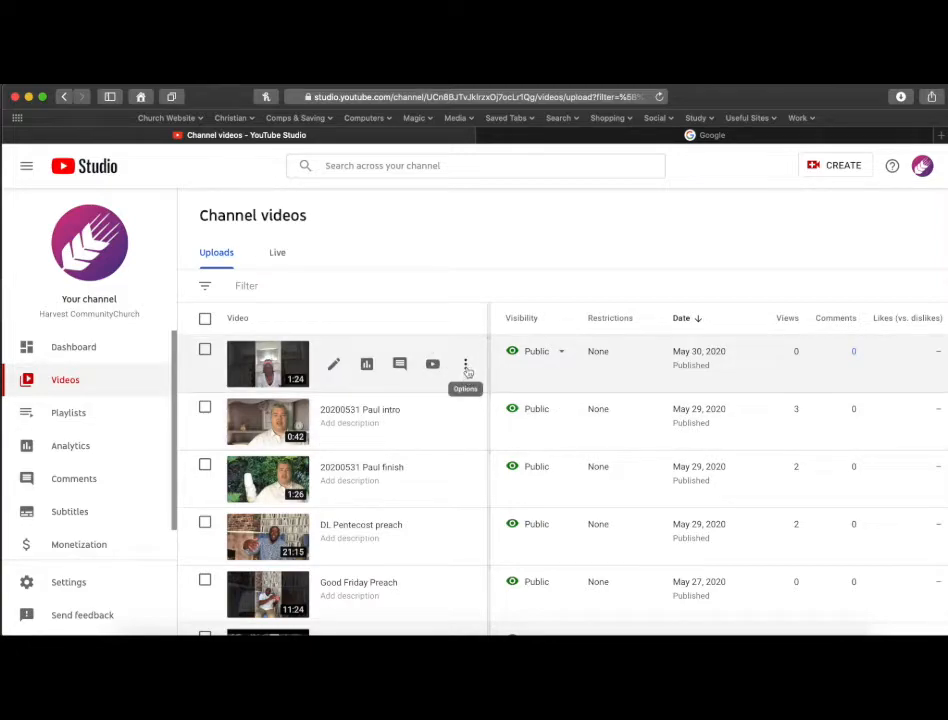
Copy the shareable link of the 20200531 Gwen reading upload from its options.
click(466, 368)
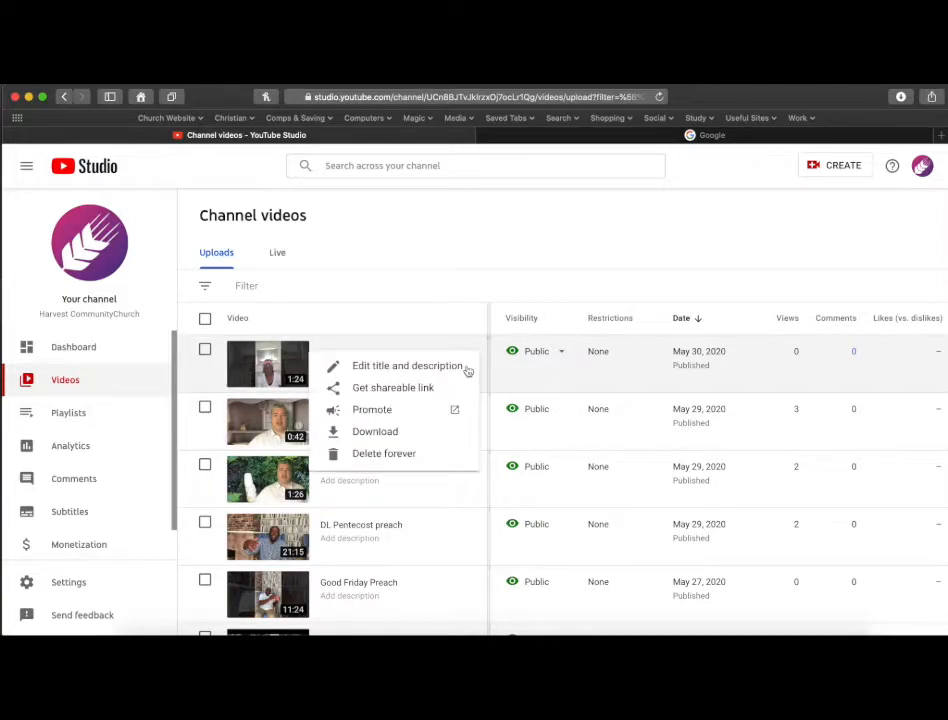
click(388, 390)
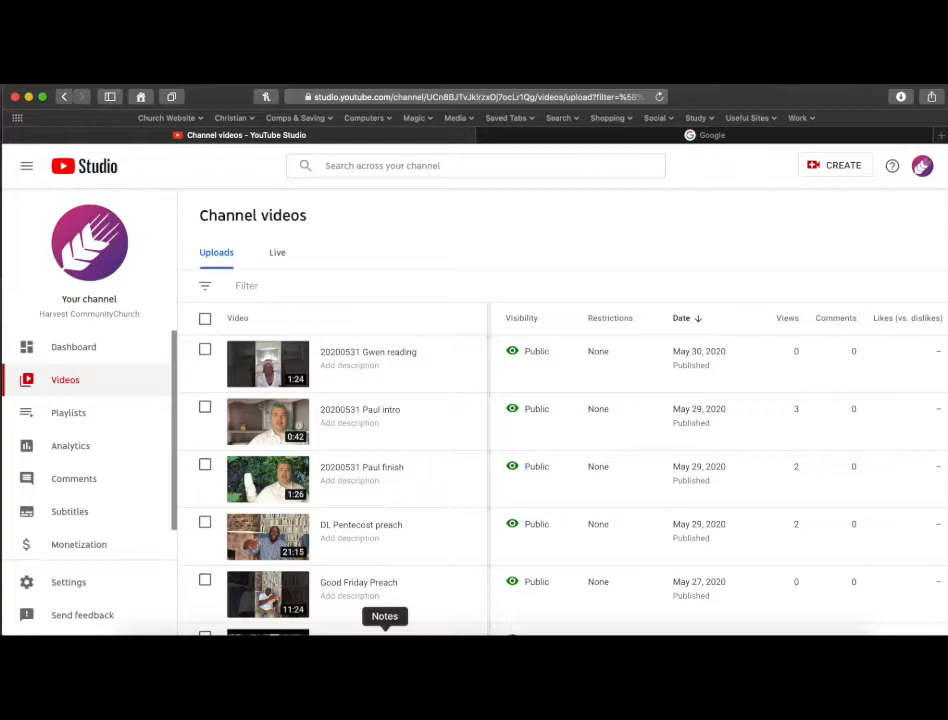
Switch to Notes and replace the Bible reading from Gwen link in the Service 31/5/2020 note with the copied video link.
click(383, 628)
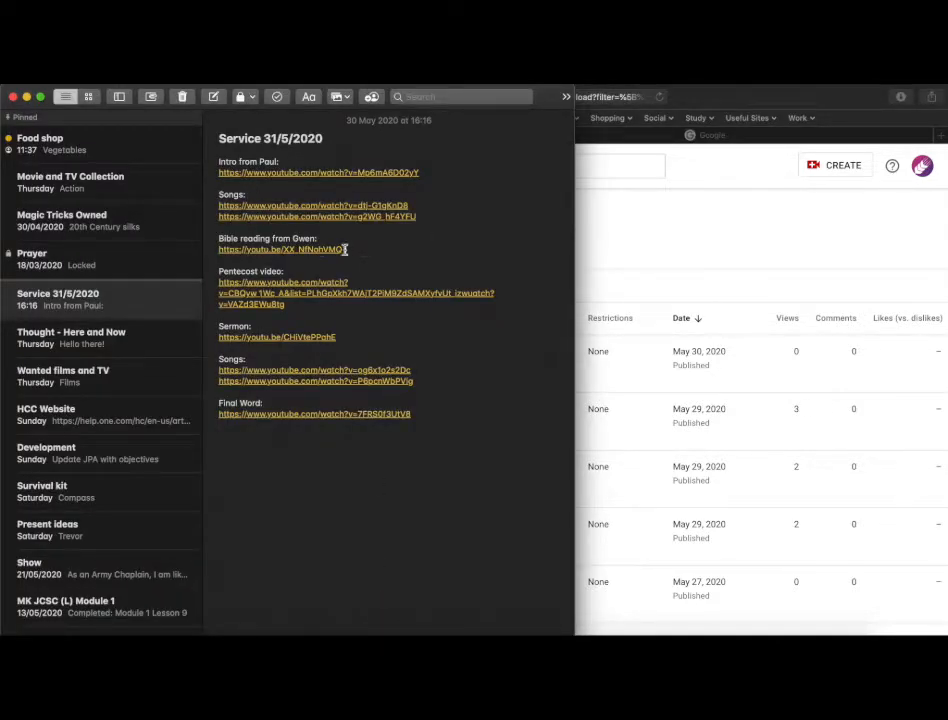
drag(353, 248, 219, 250)
key(BackSpace)
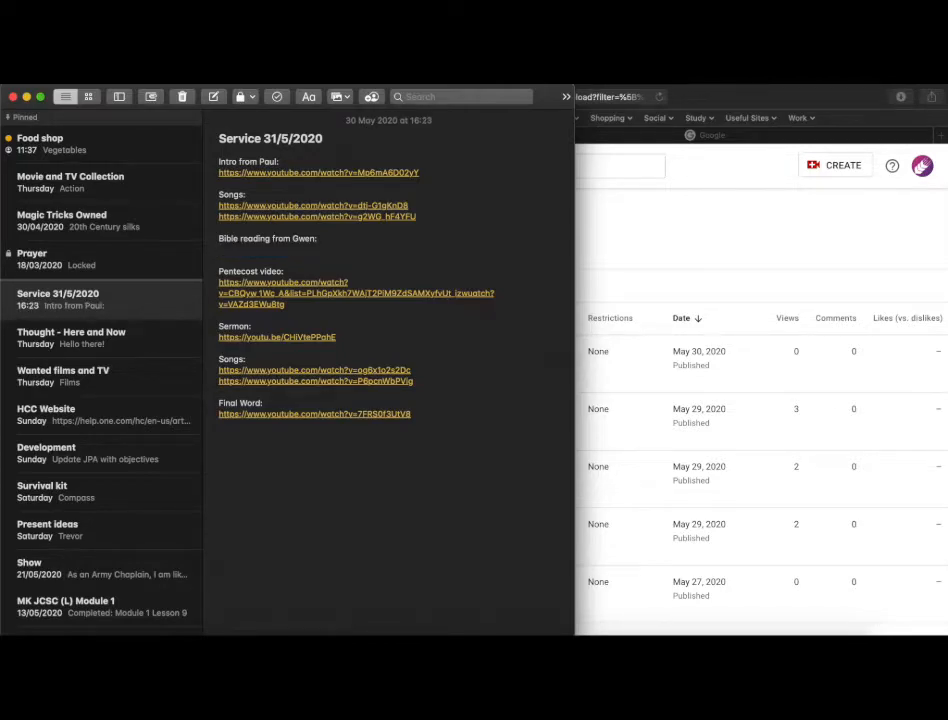
key(super+v)
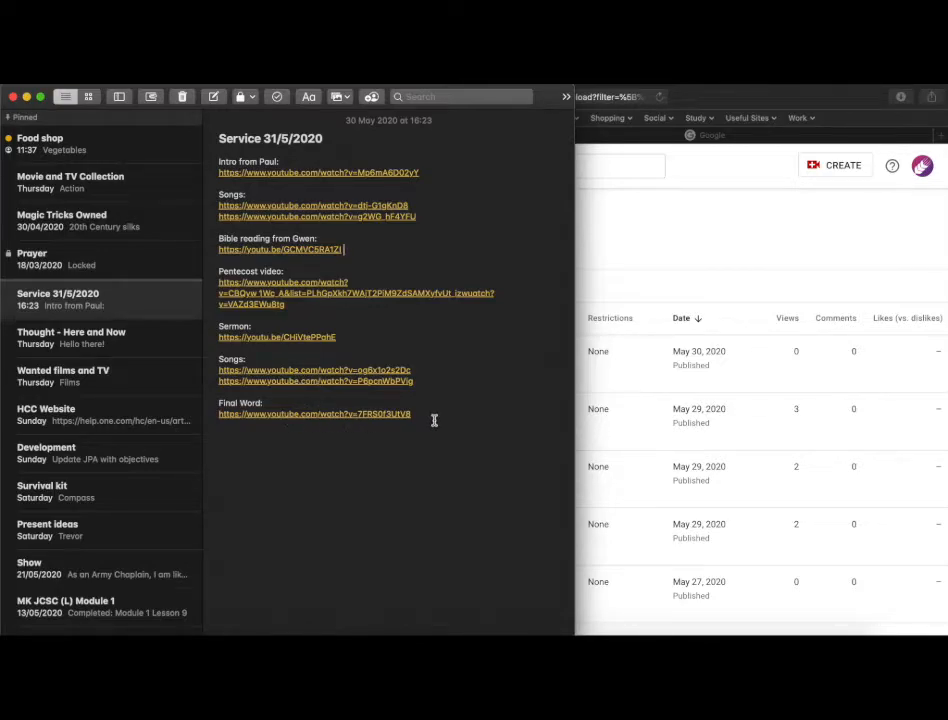
click(438, 249)
click(659, 282)
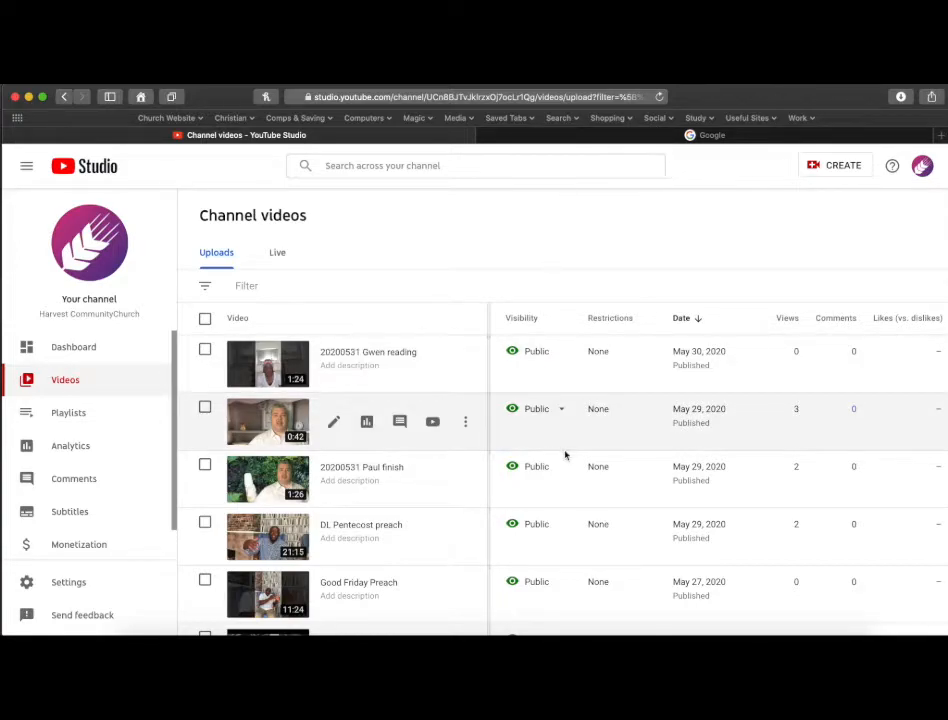
Return to the browser and open hccstafford.org/wp-admin in the Google tab.
key(super+Tab)
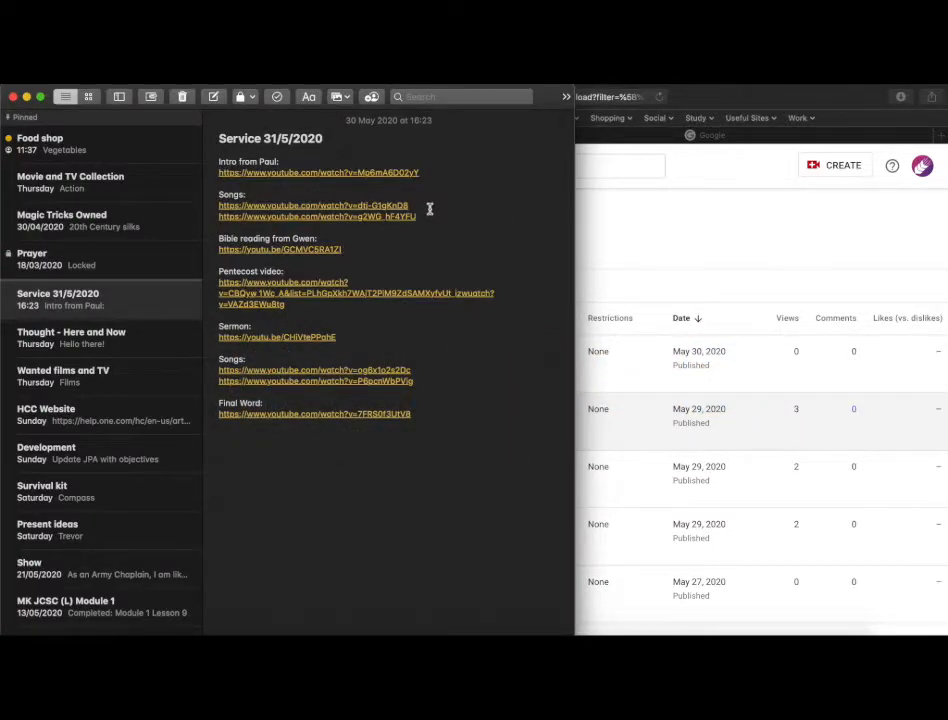
click(751, 253)
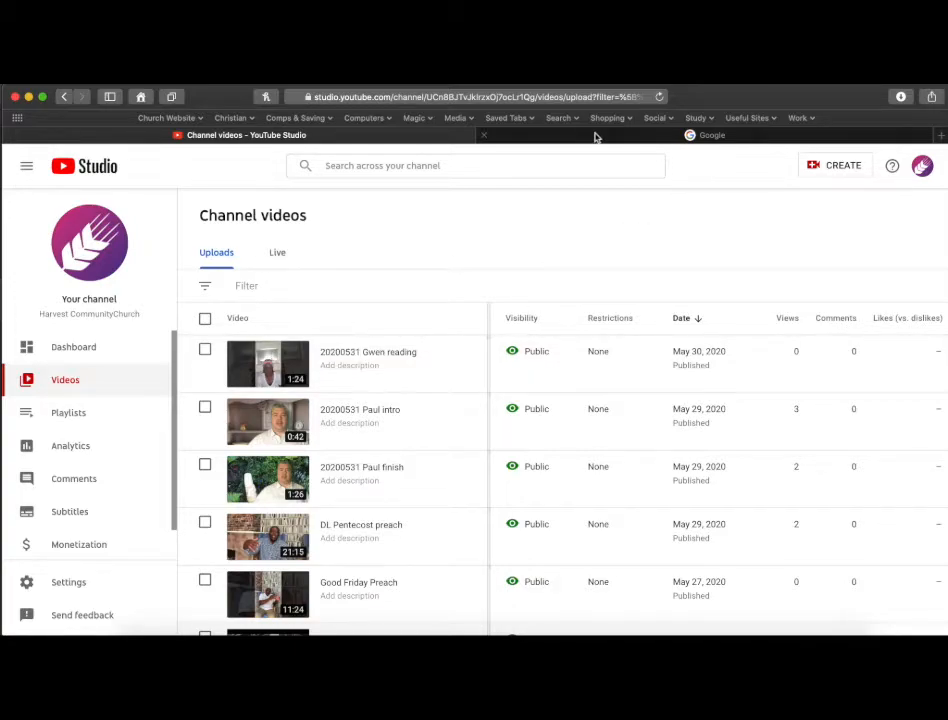
click(530, 142)
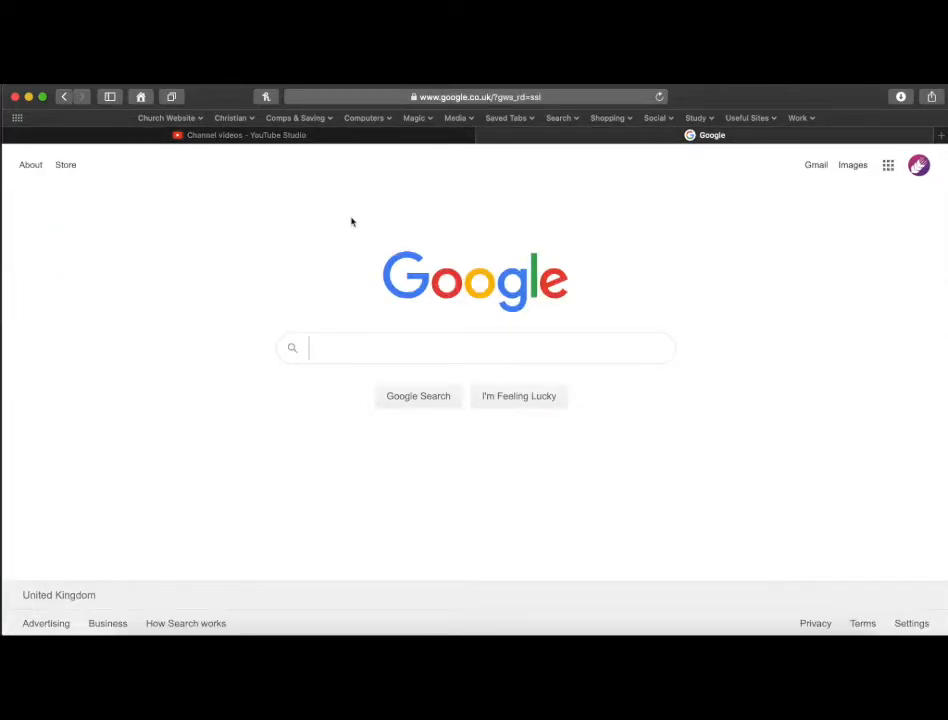
click(168, 118)
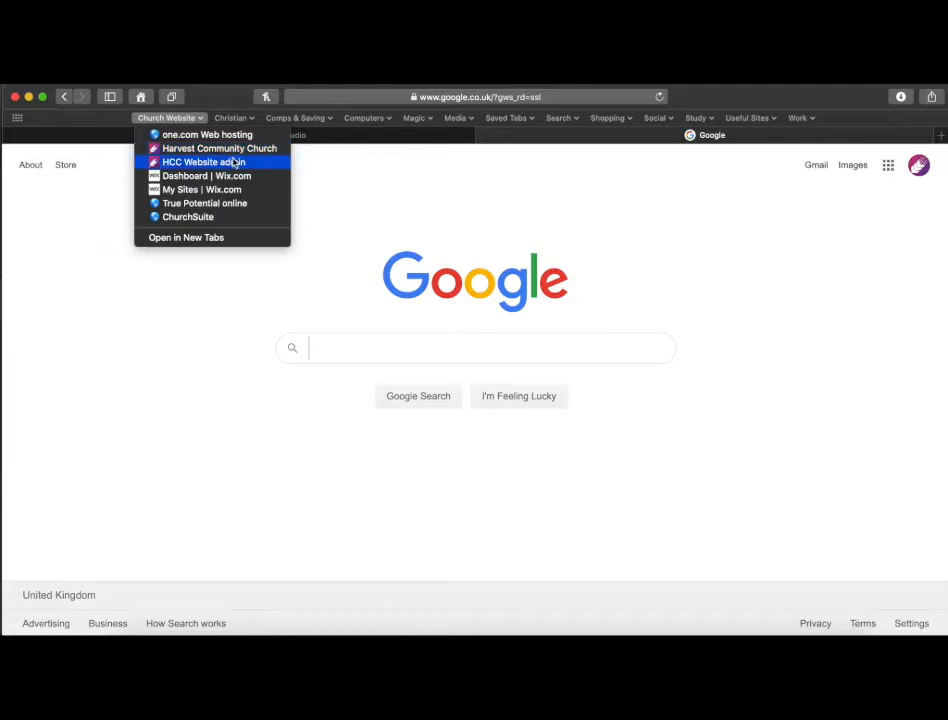
click(504, 96)
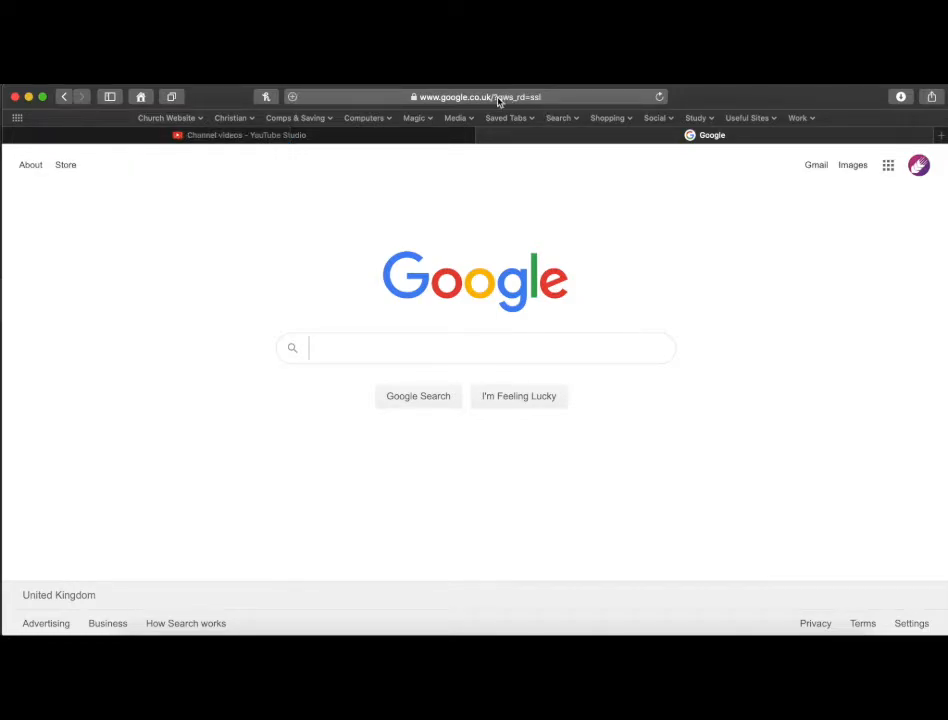
click(499, 97)
key(BackSpace)
text(hcc)
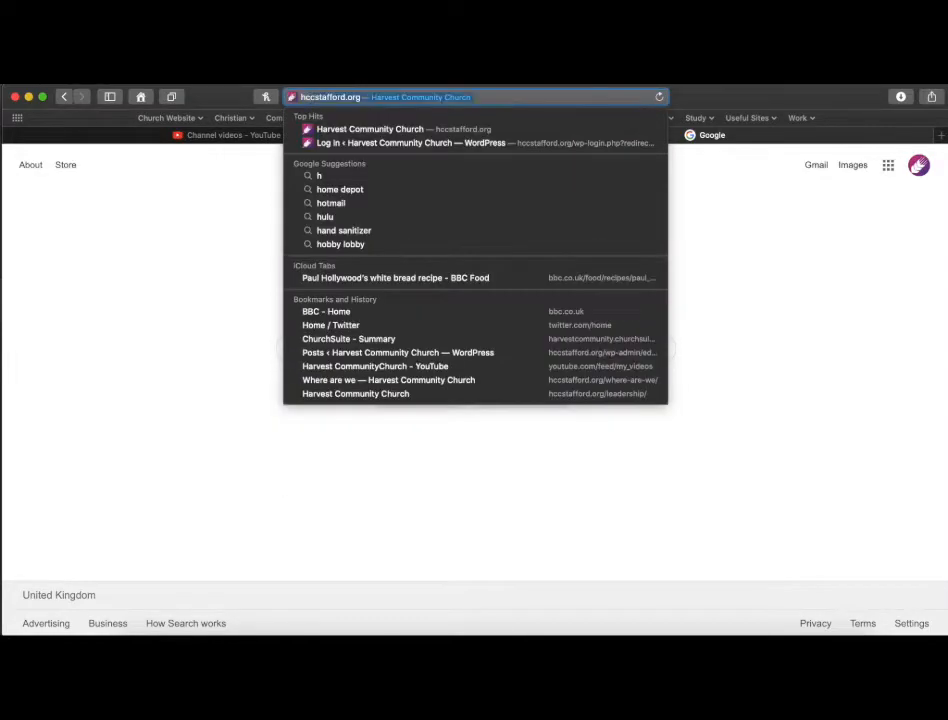
text(stafford.org)
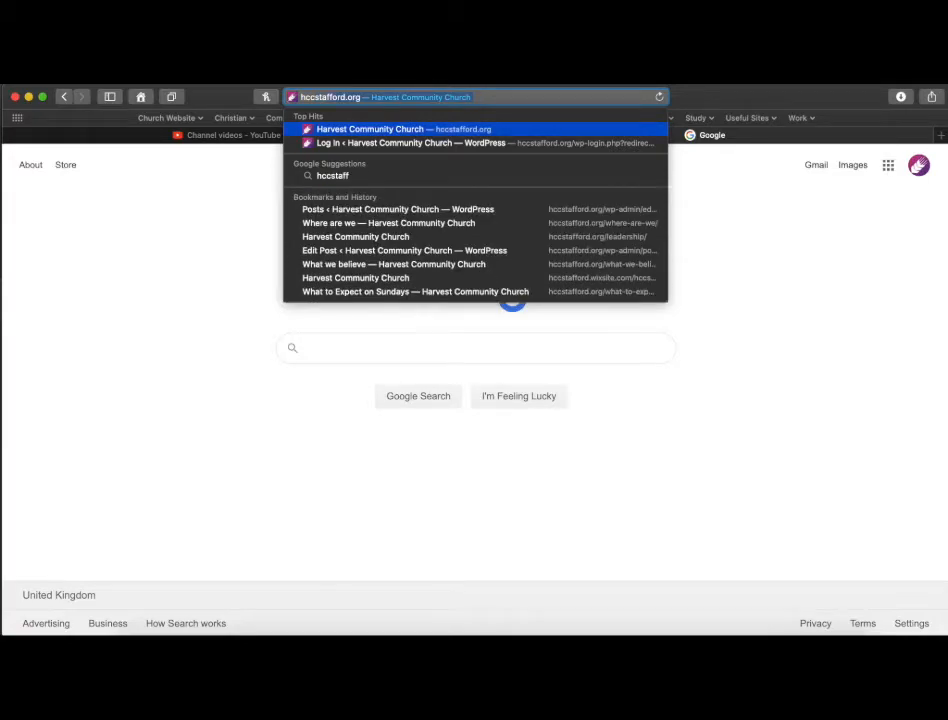
text(/)
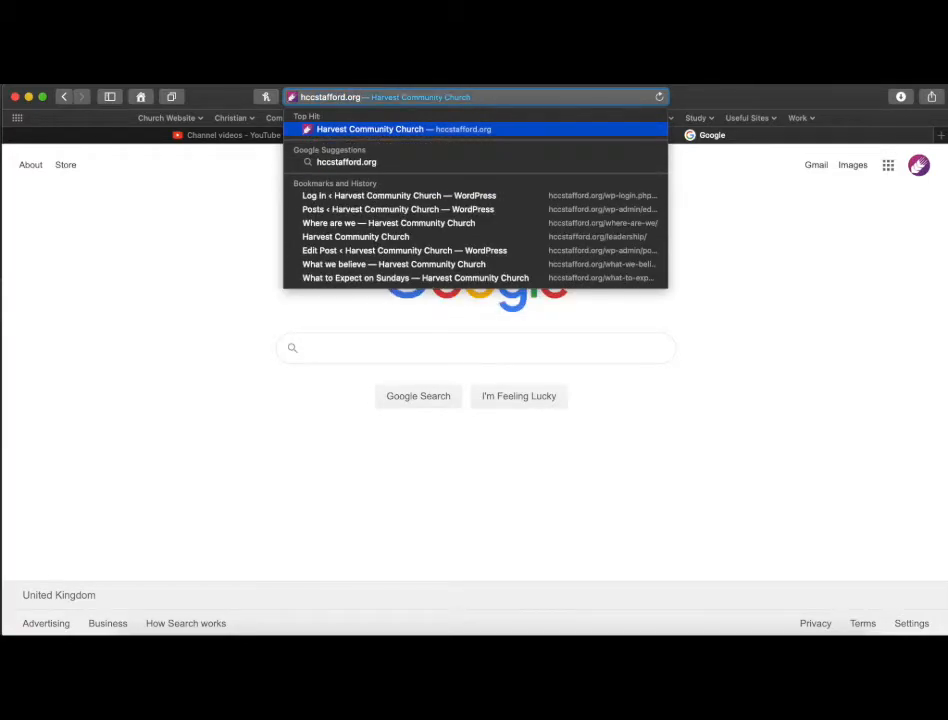
text(wp-)
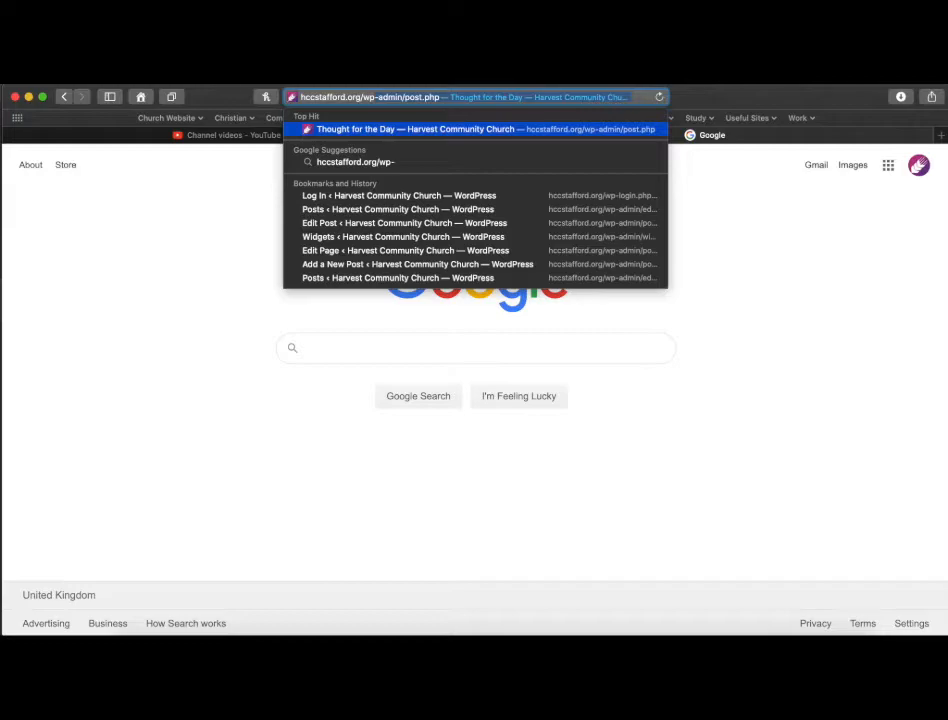
text(admin)
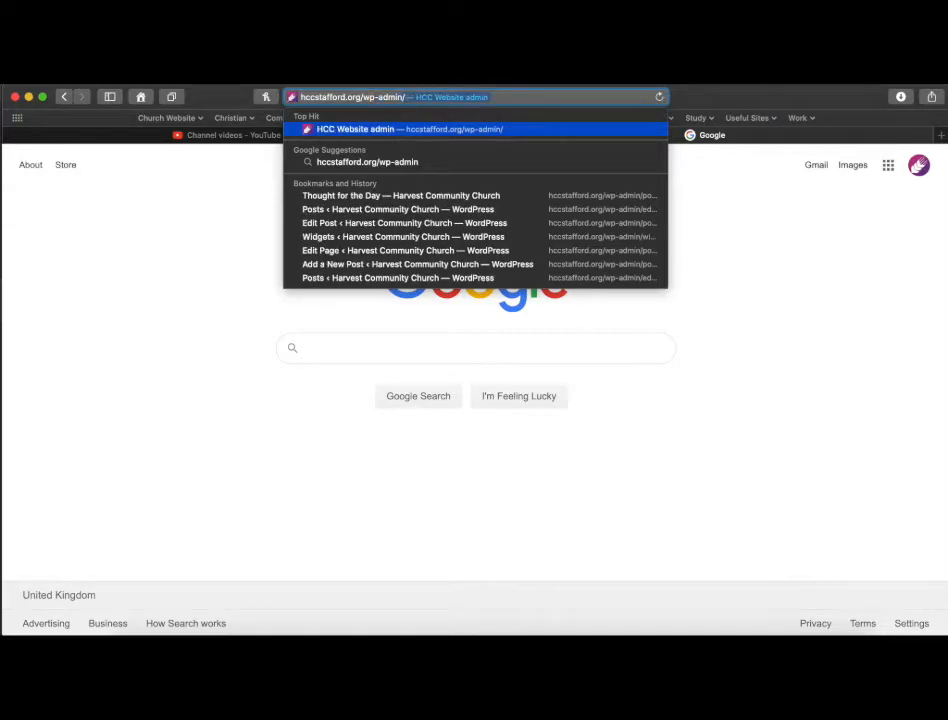
key(Return)
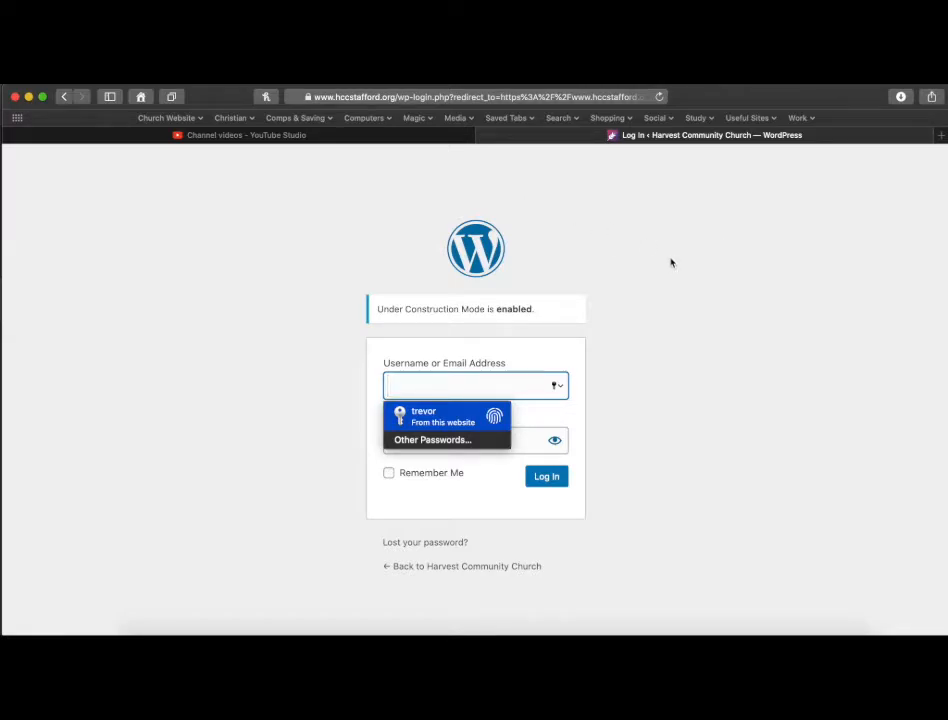
Log in to the WordPress admin using the saved account username and password.
click(430, 416)
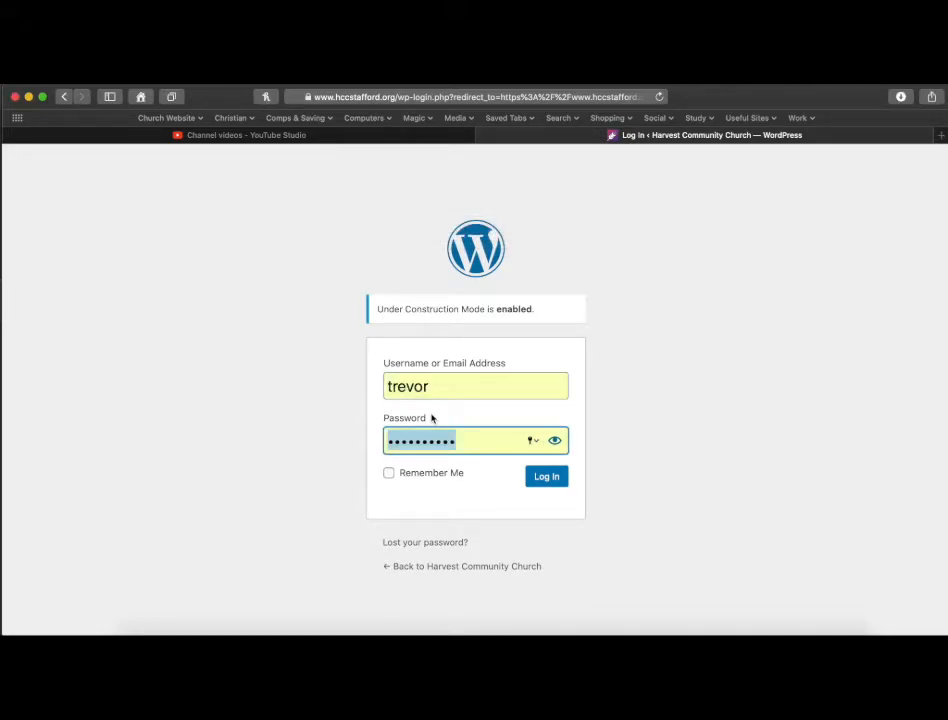
click(547, 478)
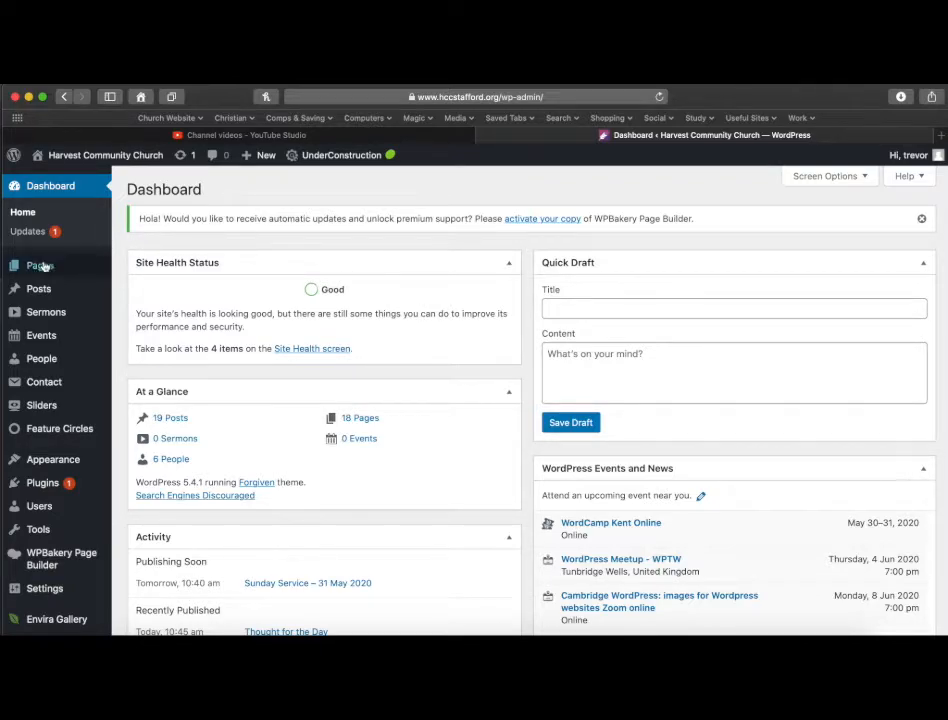
Open the list of all posts and clone the Sunday Service - 17 May 2020 post.
mouse_move(44, 296)
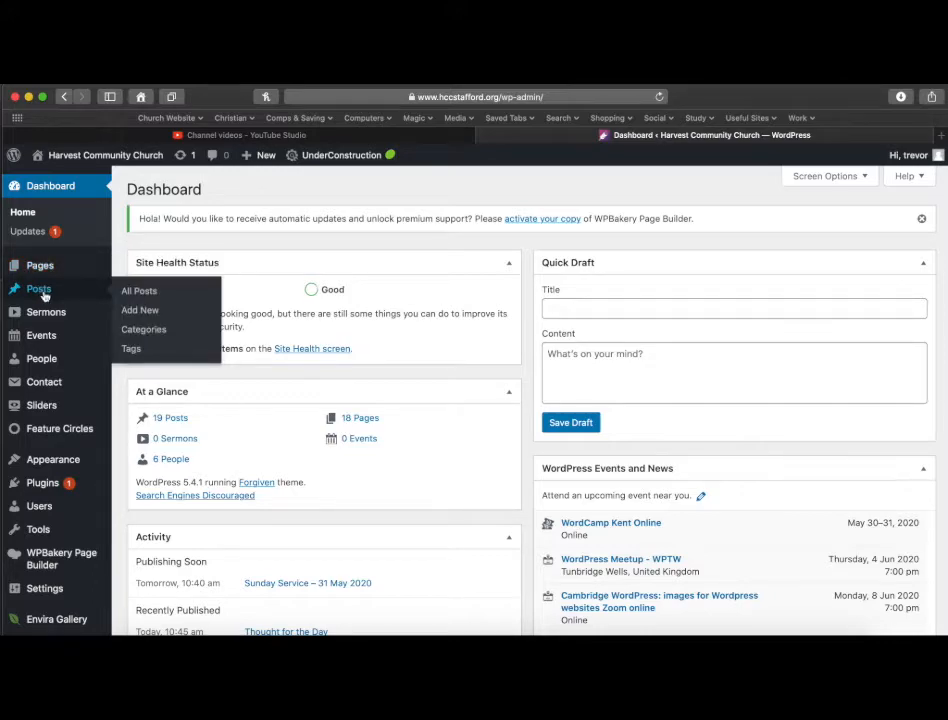
mouse_move(48, 272)
click(150, 294)
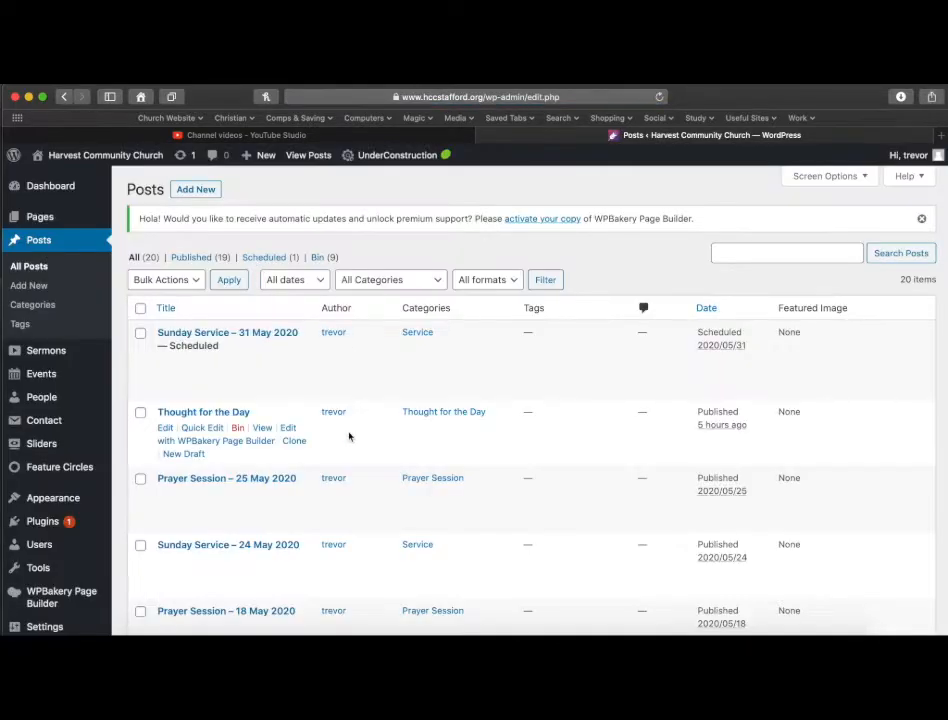
scroll(349, 436, down, 5)
scroll(349, 436, down, 5)
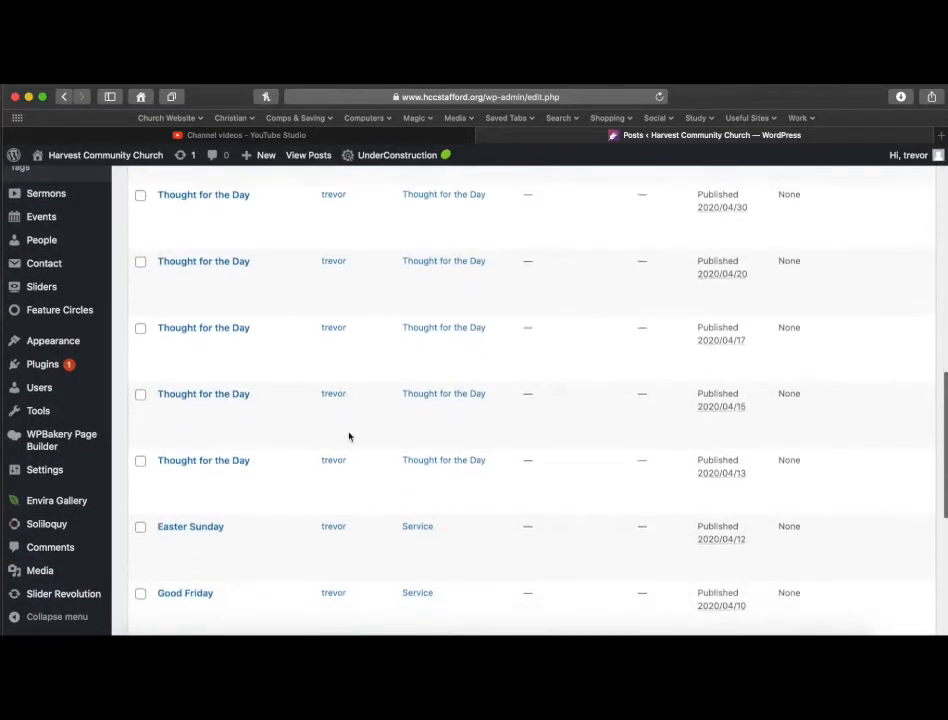
scroll(349, 436, up, 2)
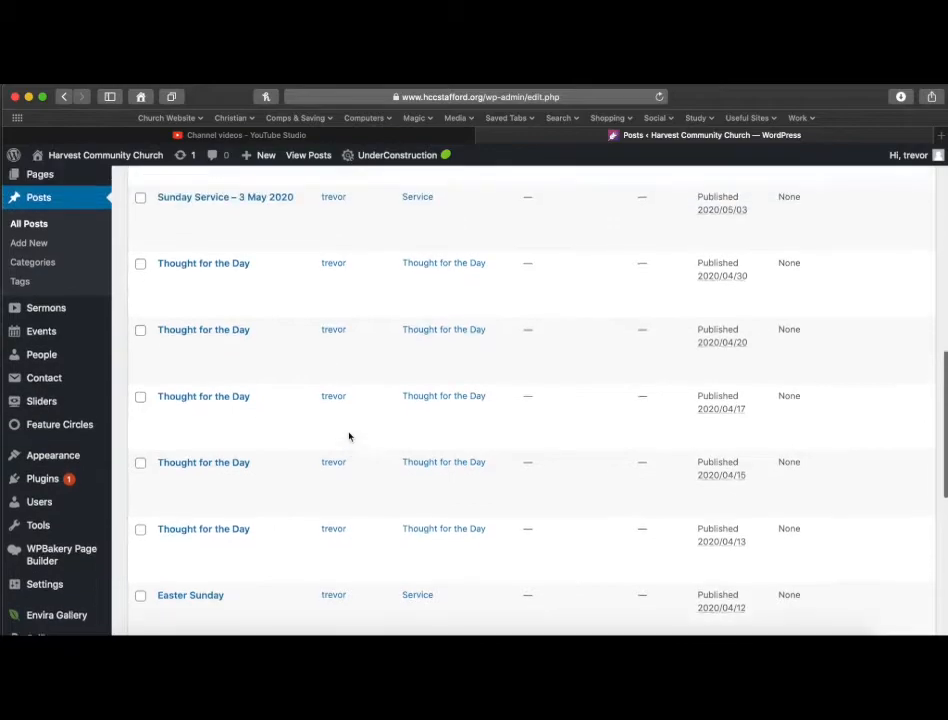
scroll(349, 436, up, 2)
scroll(349, 436, up, 2)
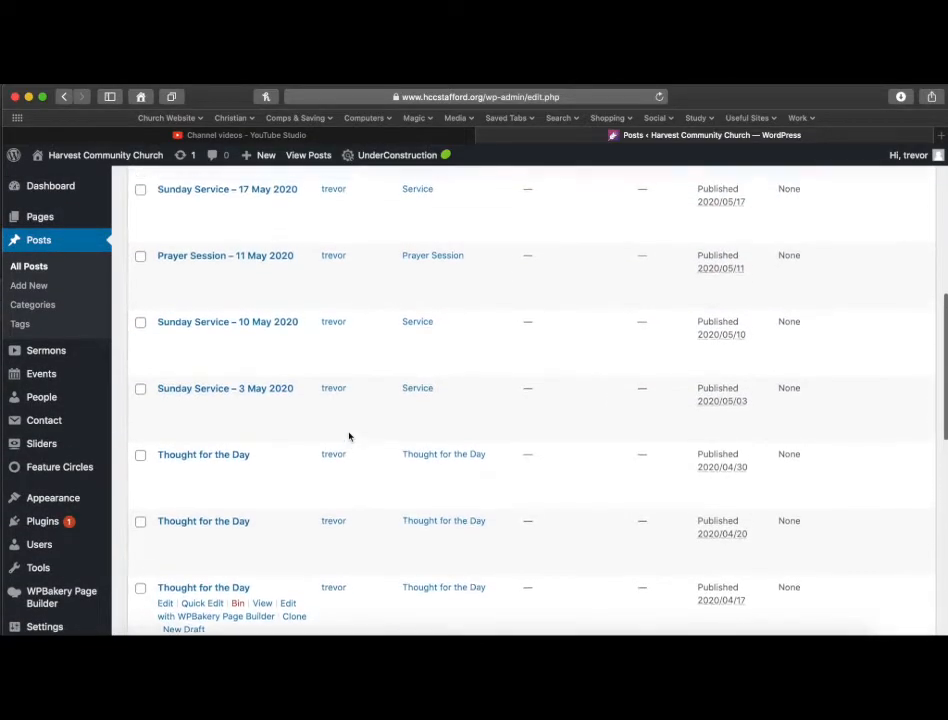
scroll(349, 436, up, 2)
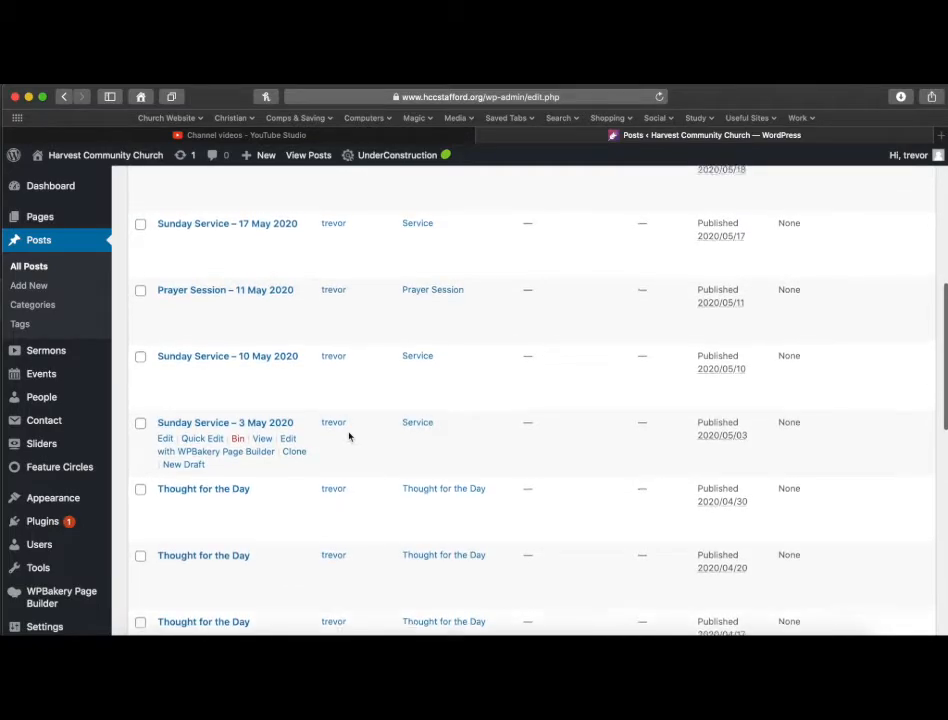
scroll(349, 436, down, 1)
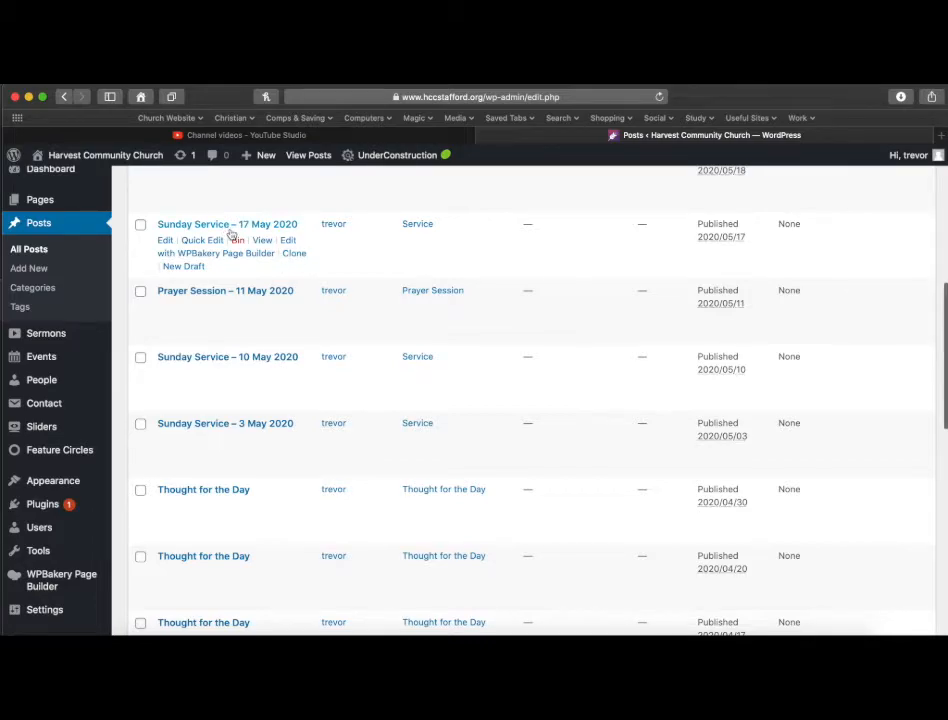
scroll(229, 234, up, 1)
scroll(230, 234, down, 1)
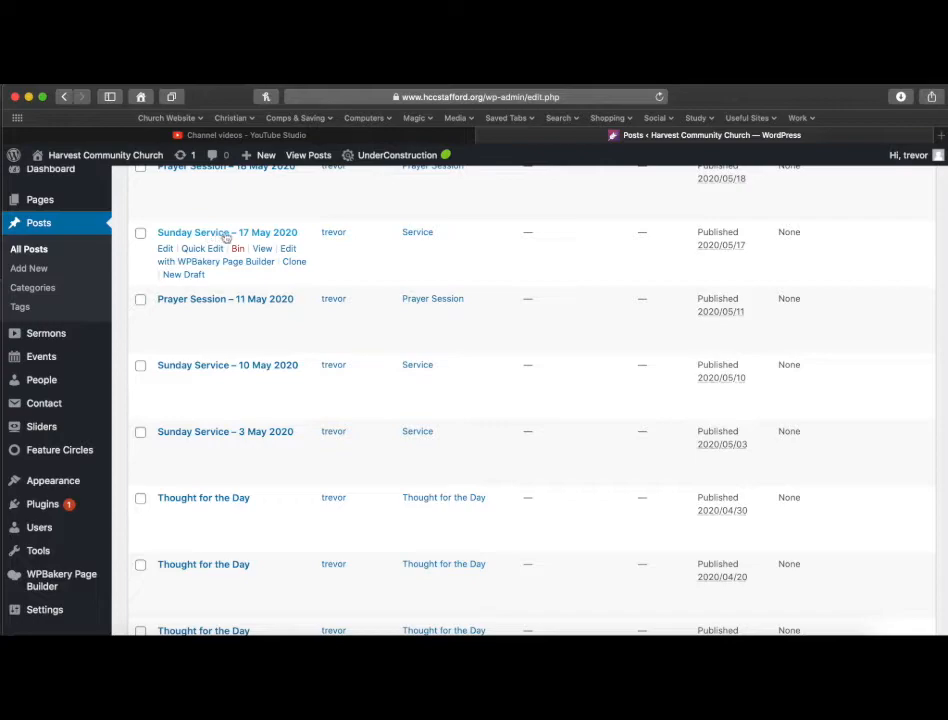
click(295, 264)
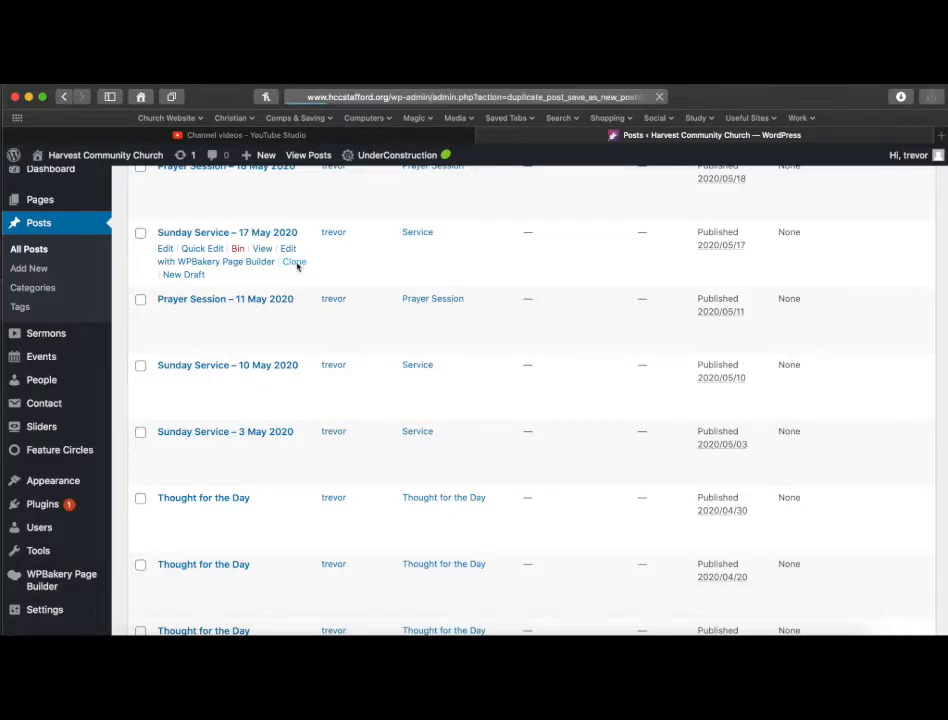
Open the cloned draft for editing and change its title to Sunday Service - 31 May 2020.
scroll(297, 266, down, 5)
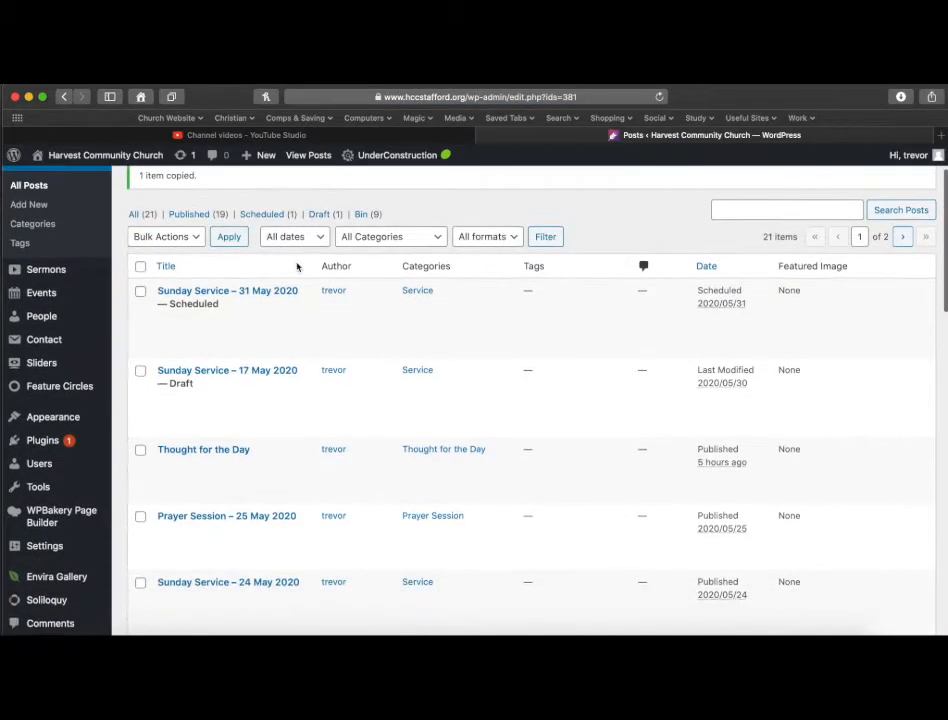
mouse_move(264, 248)
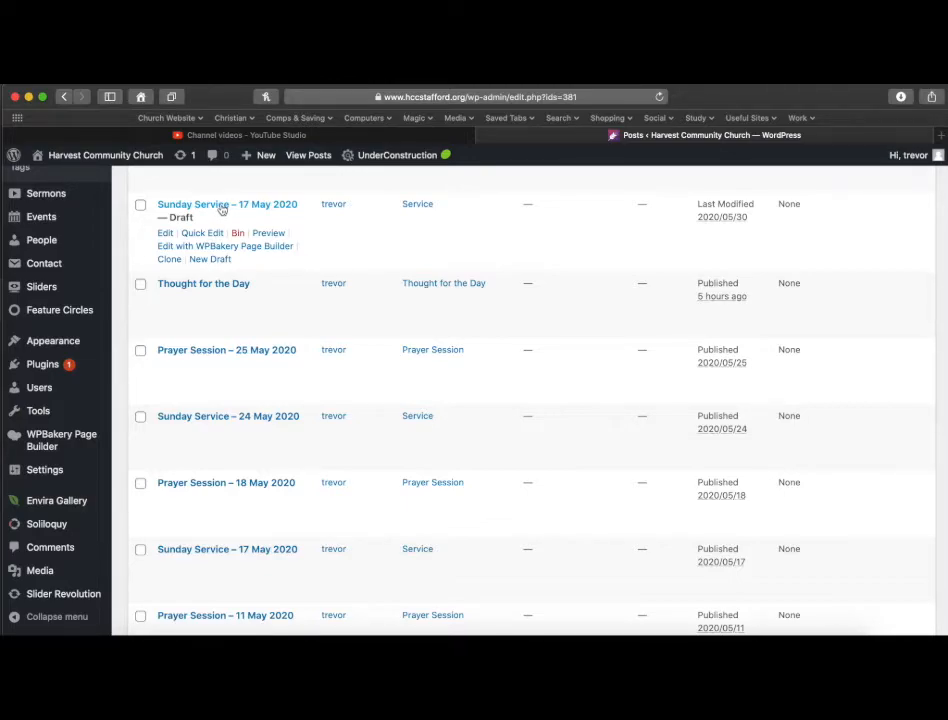
click(213, 206)
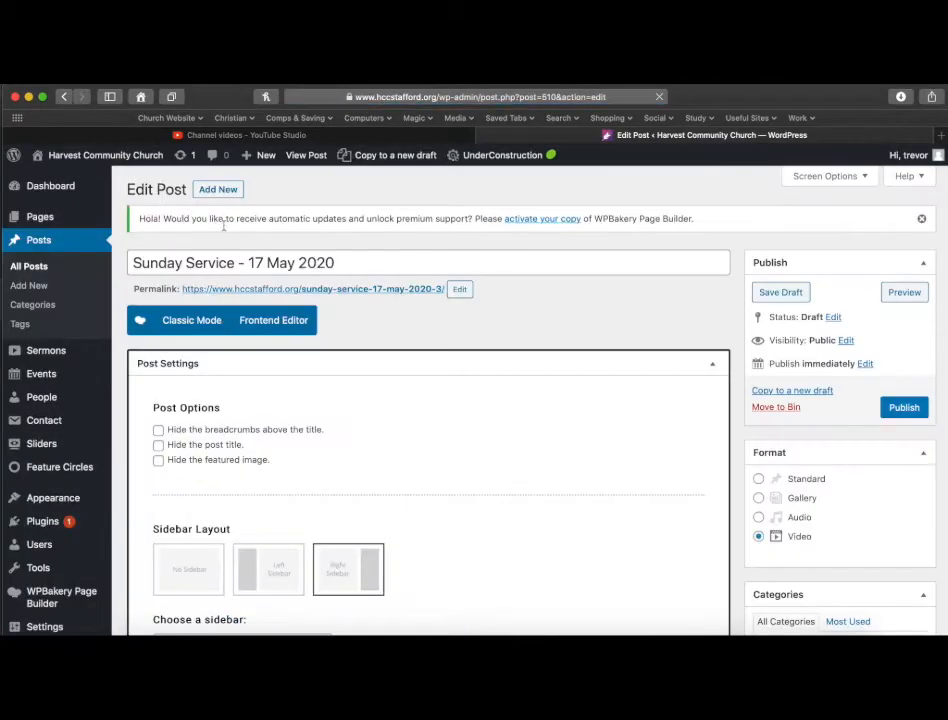
scroll(319, 314, down, 1)
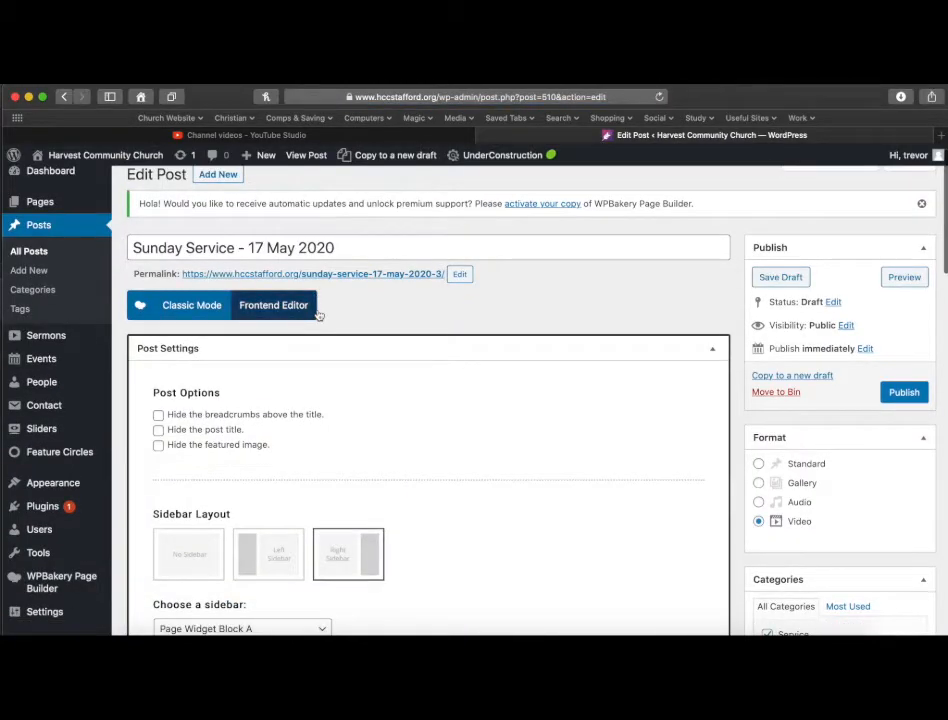
double_click(255, 247)
text(31)
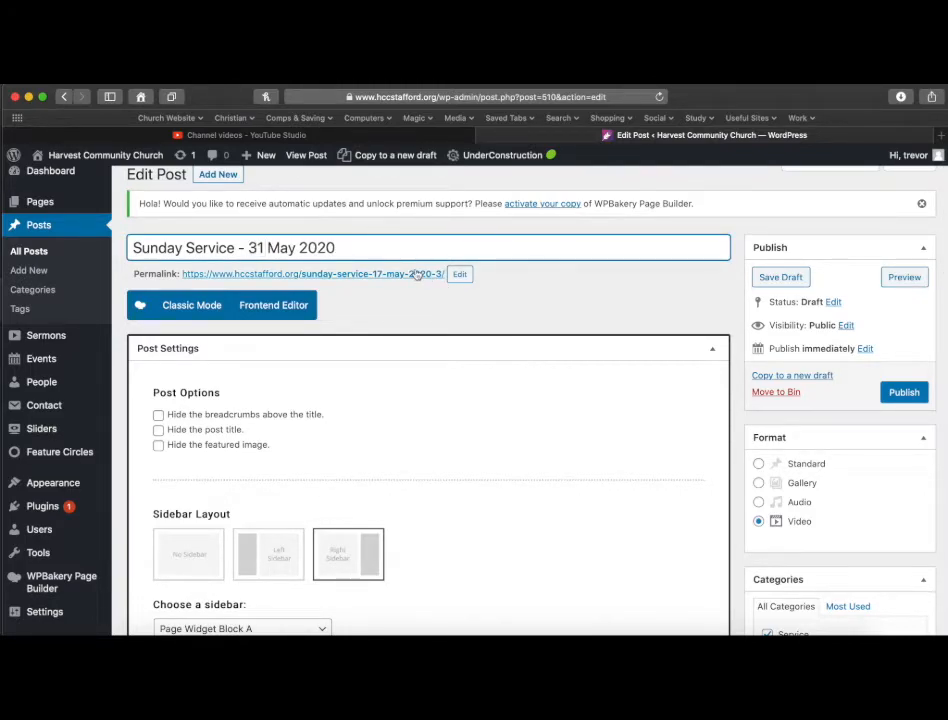
Schedule the post to publish on 31 May 2020 at 10:45.
click(864, 349)
click(818, 369)
text(31)
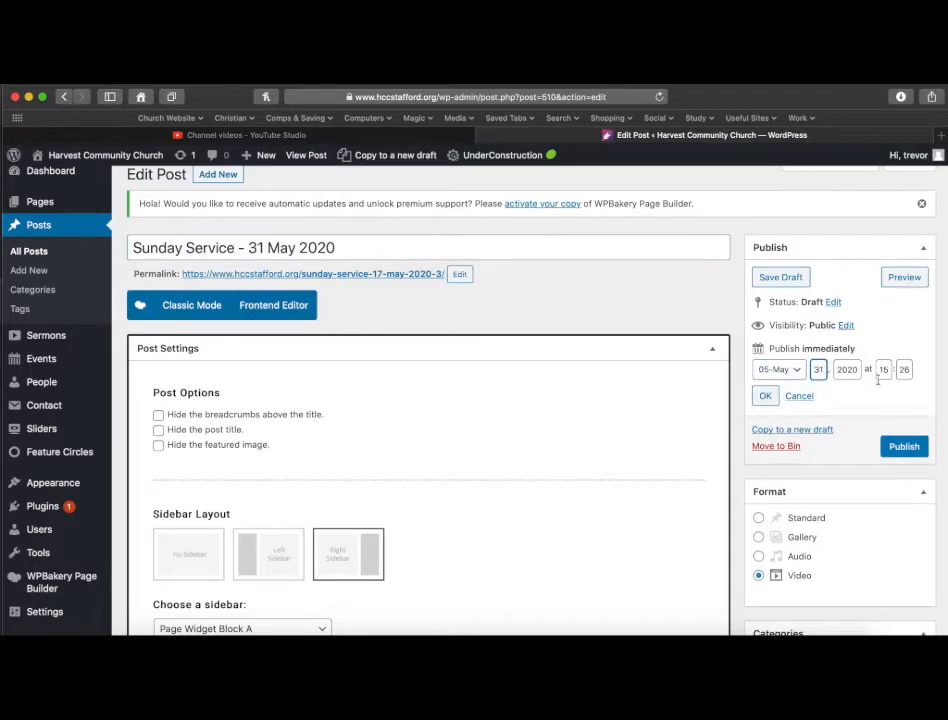
drag(884, 370, 912, 371)
text(0)
key(Tab)
text(4)
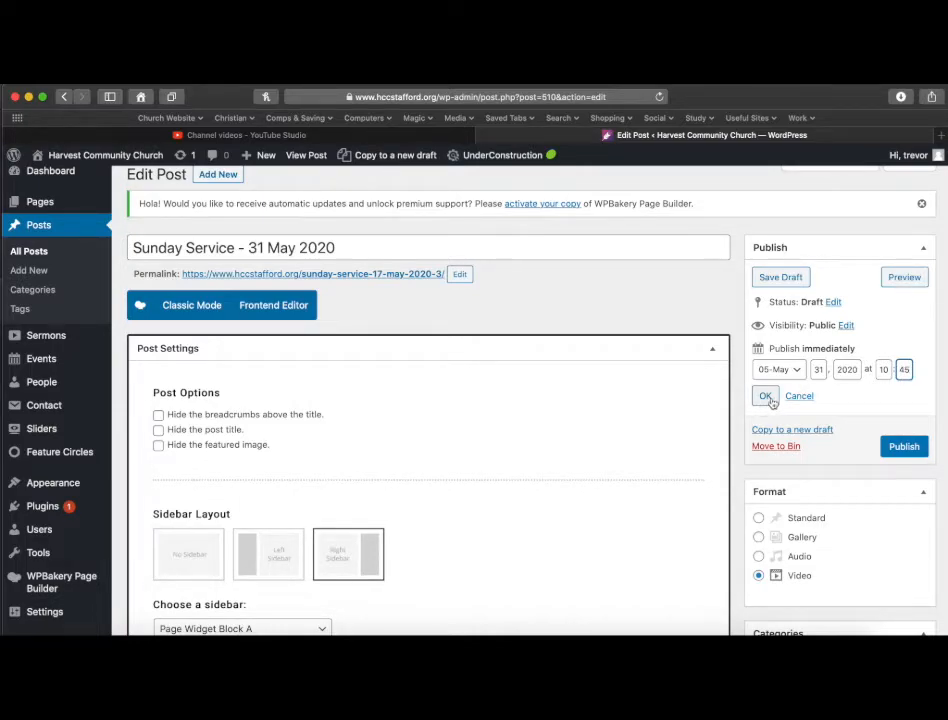
click(766, 398)
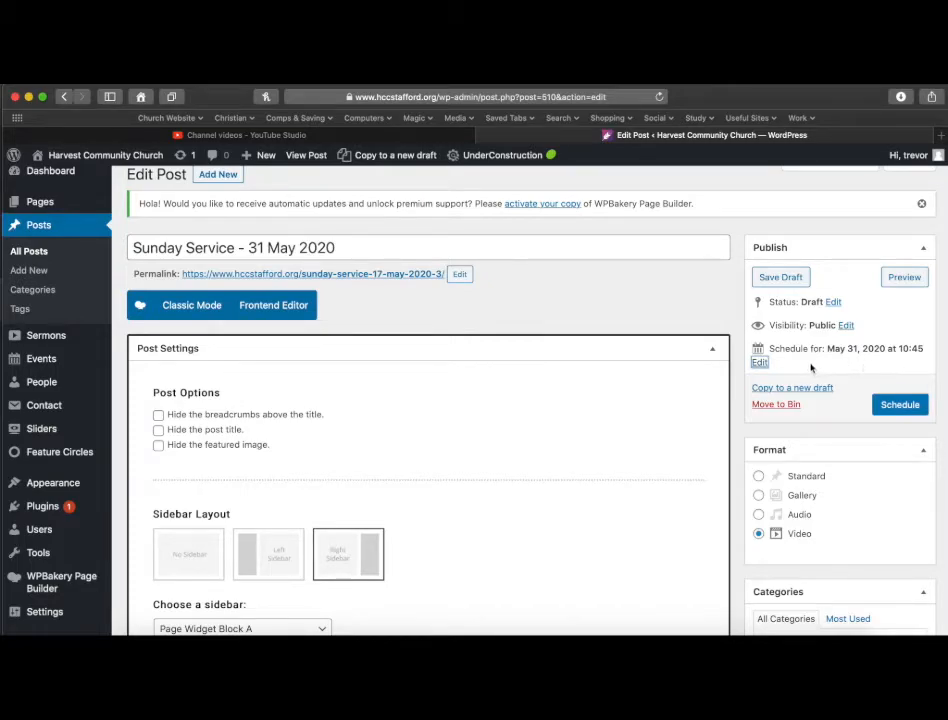
Scroll through the cloned post's page builder to examine its Video Player elements.
scroll(740, 350, down, 5)
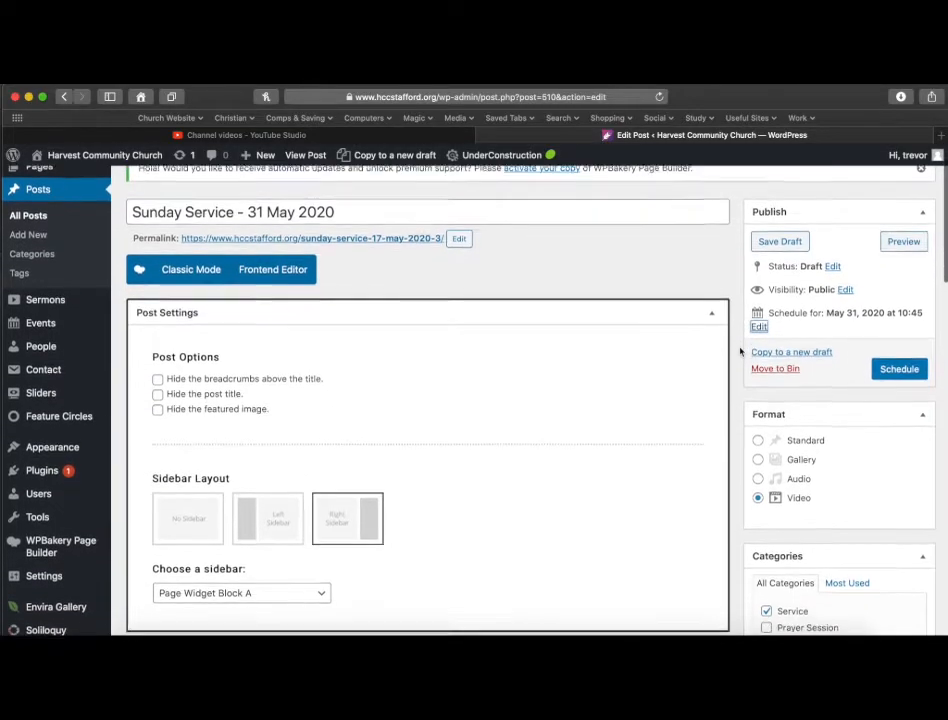
scroll(740, 350, down, 10)
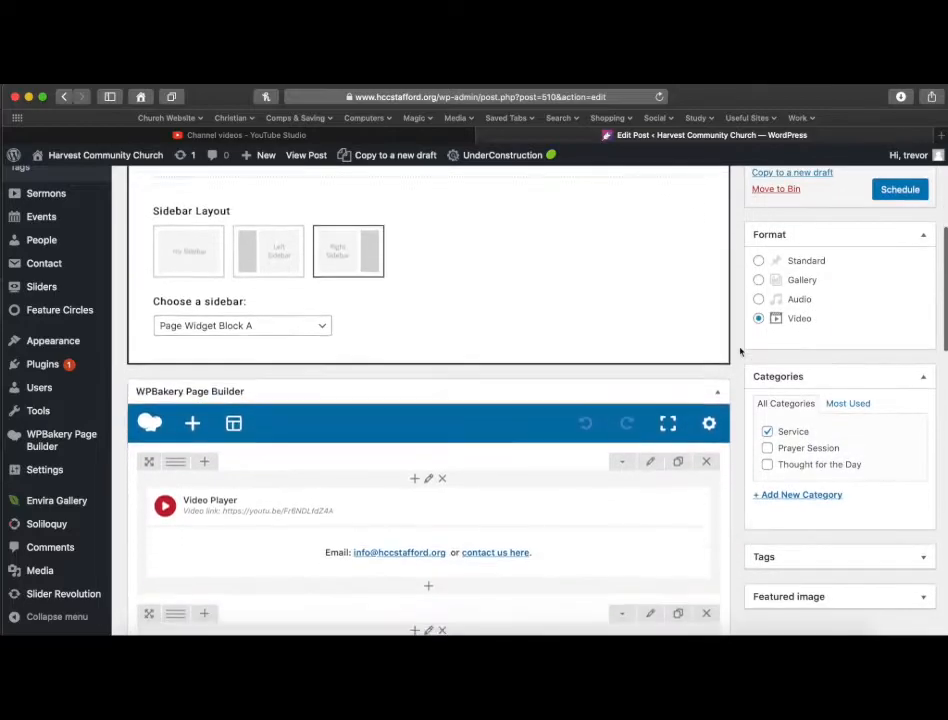
scroll(740, 350, down, 8)
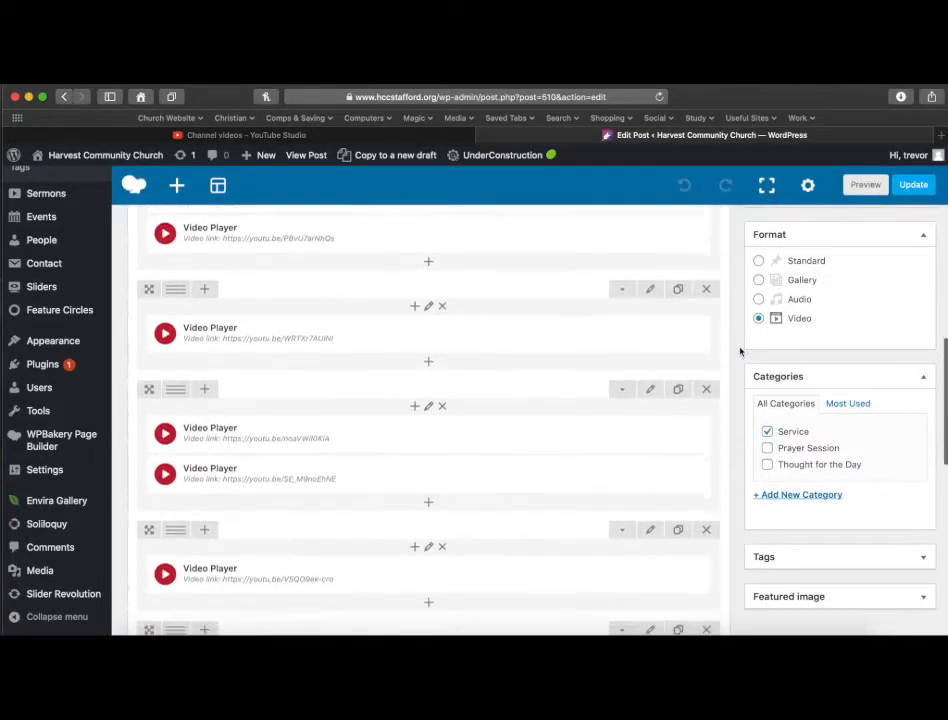
scroll(740, 351, up, 6)
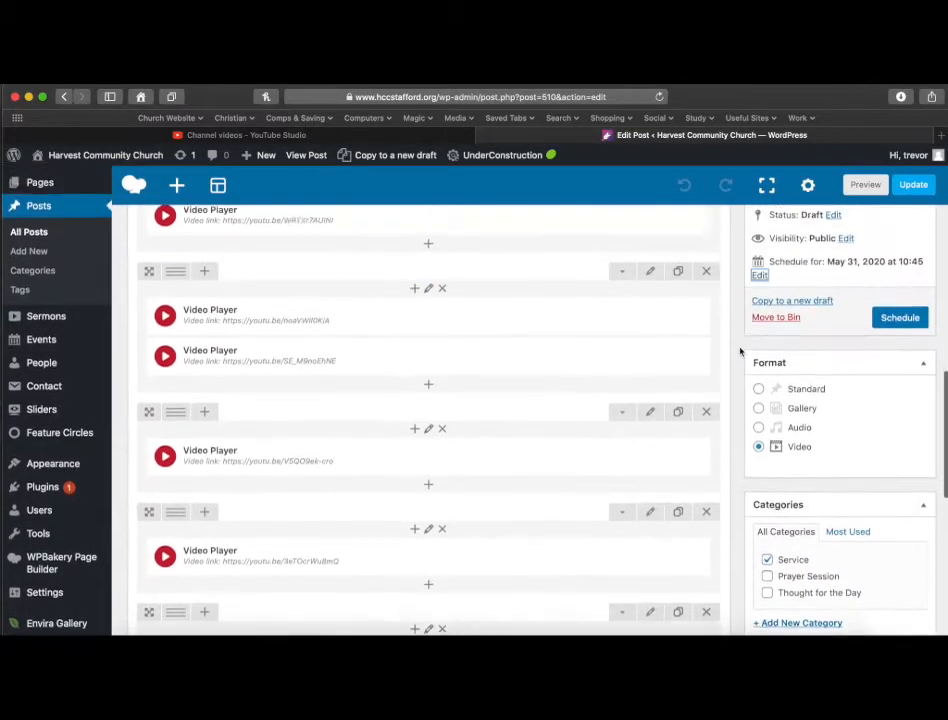
scroll(740, 351, up, 1)
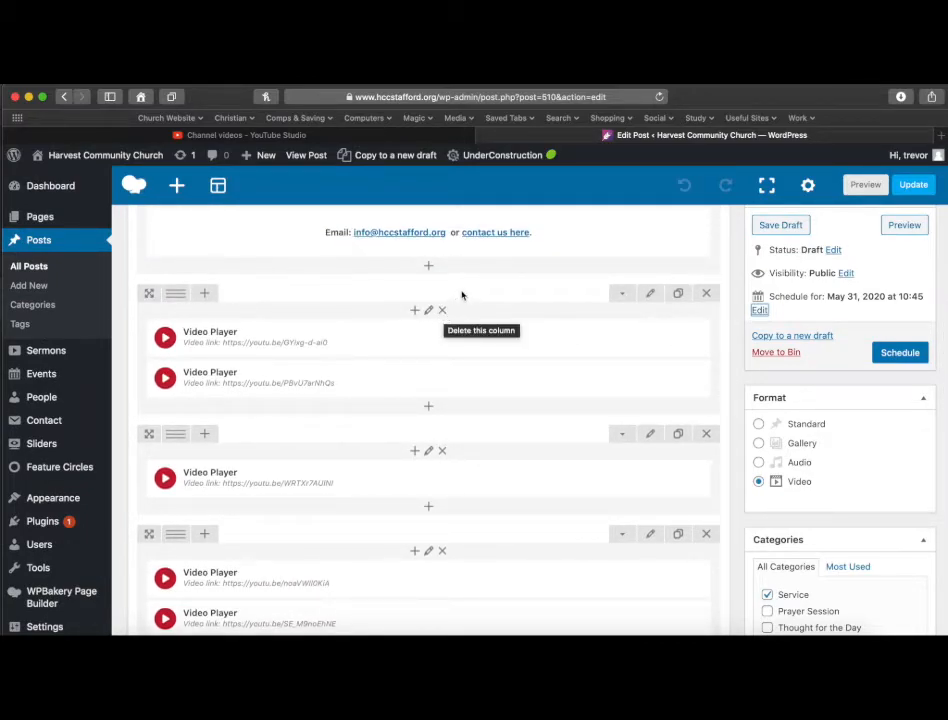
Preview the cloned post and review its video sections before returning to the editor.
click(305, 156)
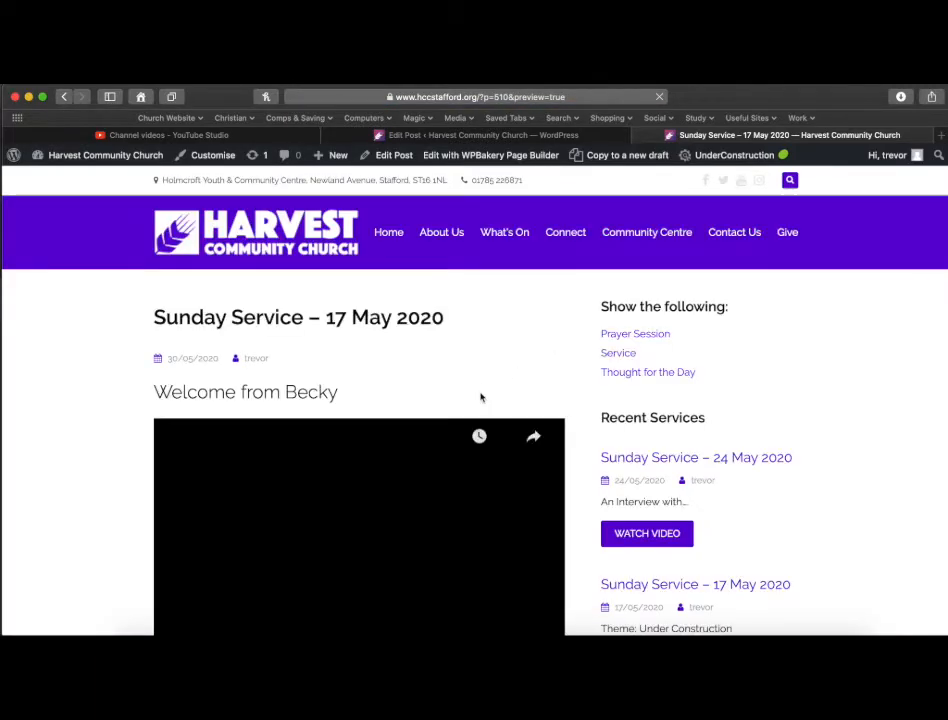
scroll(480, 398, down, 5)
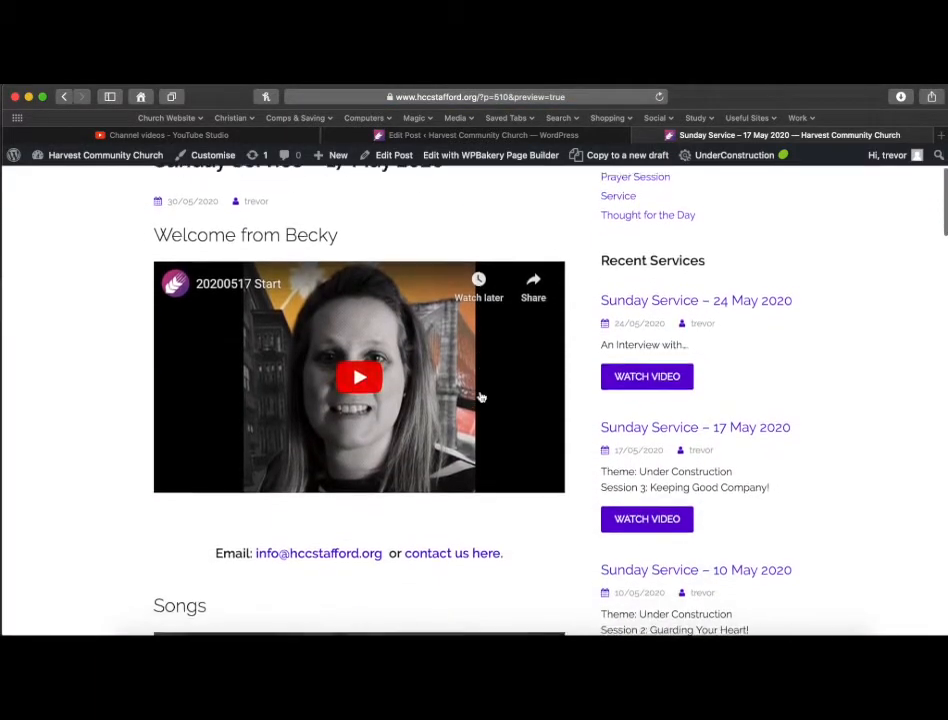
scroll(480, 398, down, 3)
scroll(481, 397, up, 5)
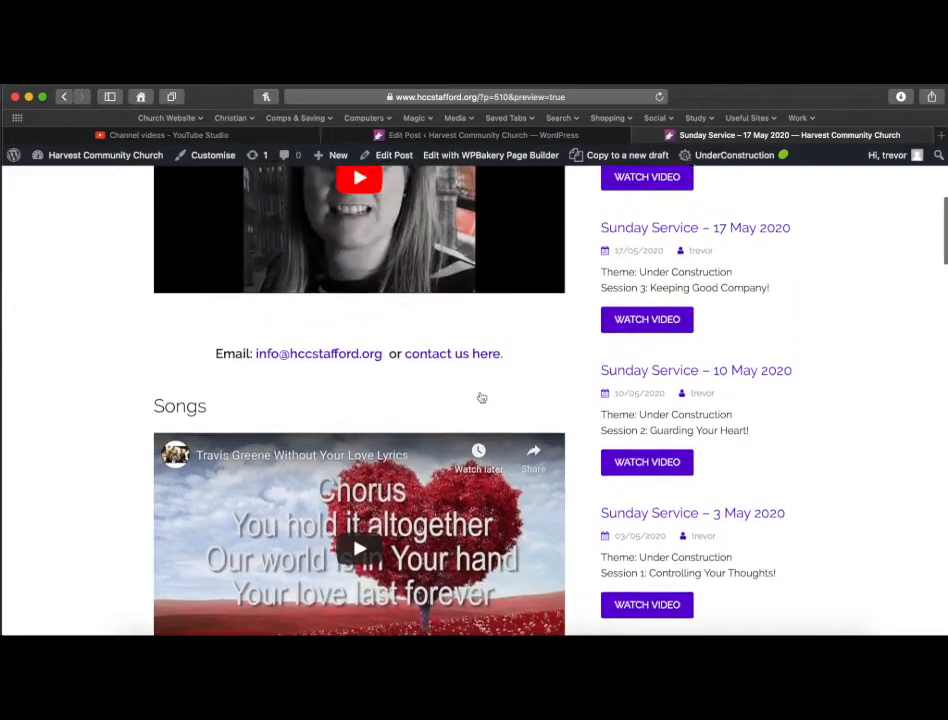
scroll(481, 397, down, 6)
scroll(481, 397, down, 10)
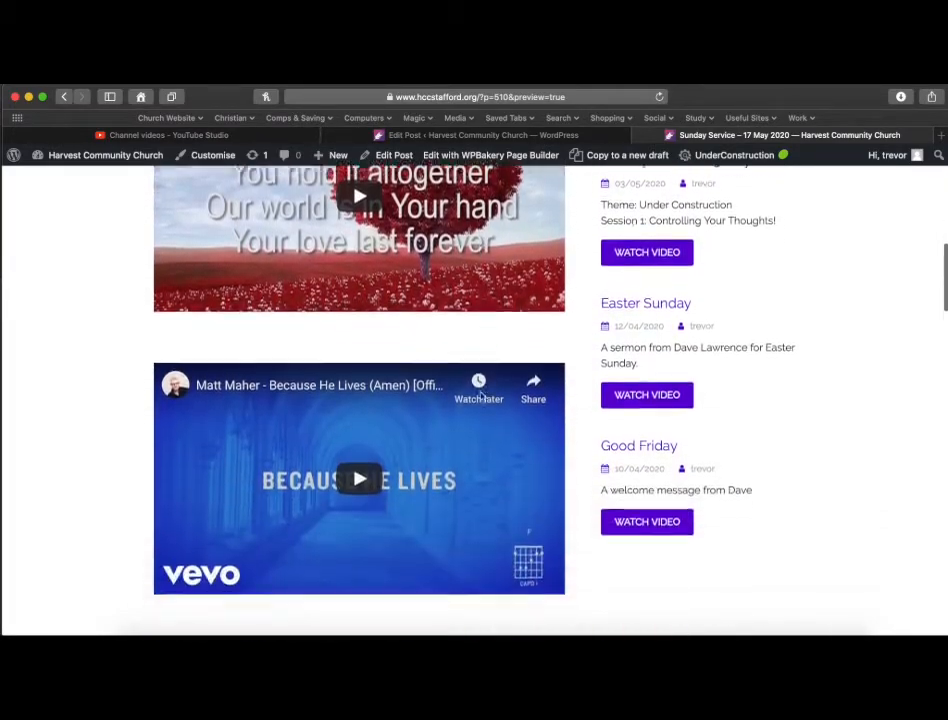
scroll(481, 397, down, 10)
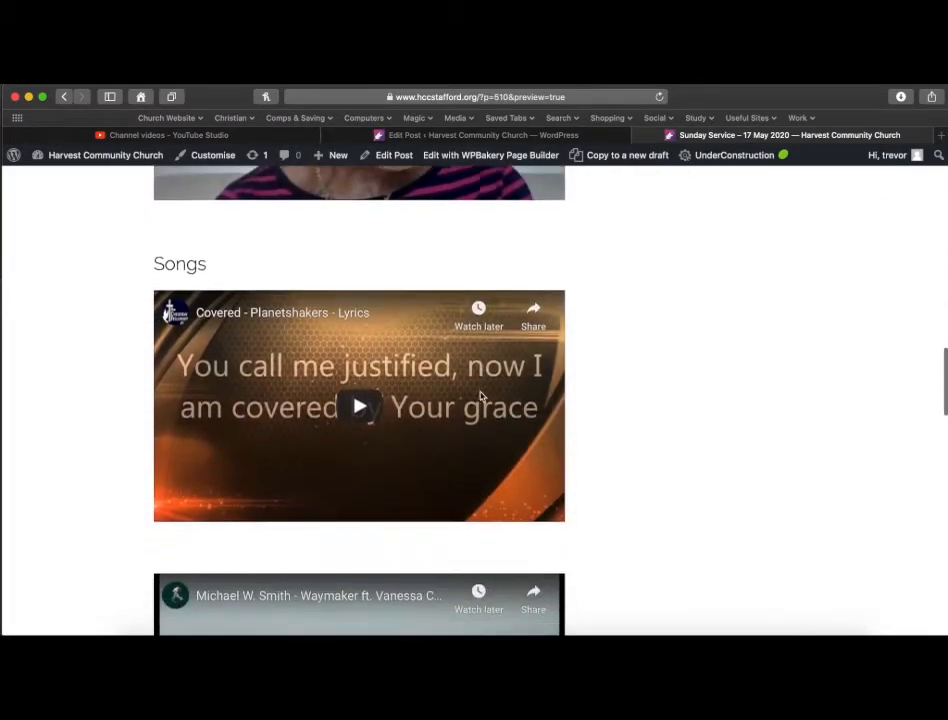
scroll(481, 397, down, 10)
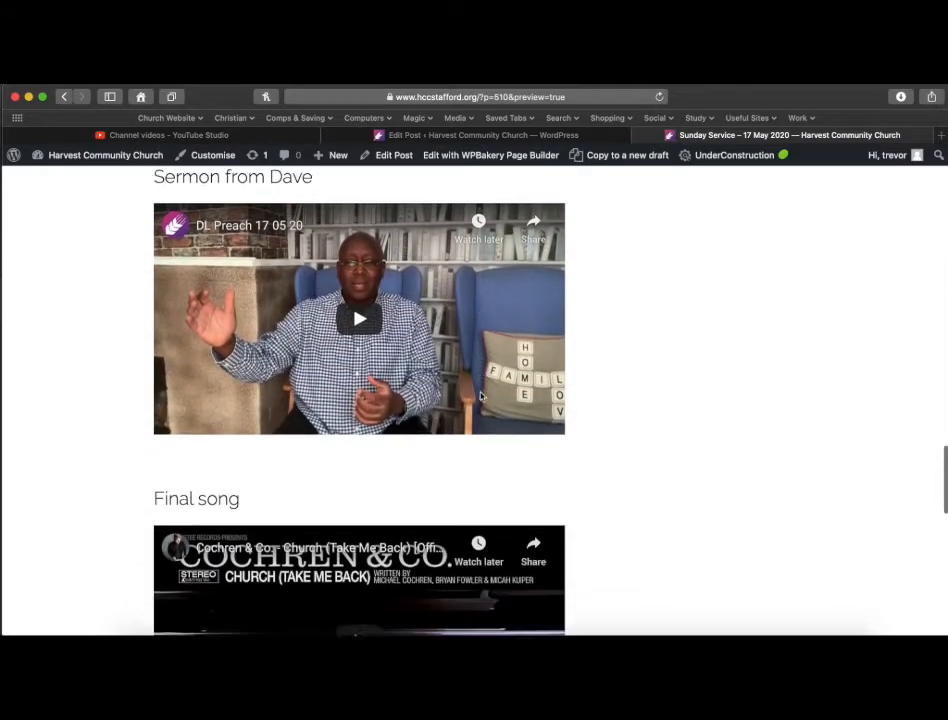
scroll(481, 397, down, 2)
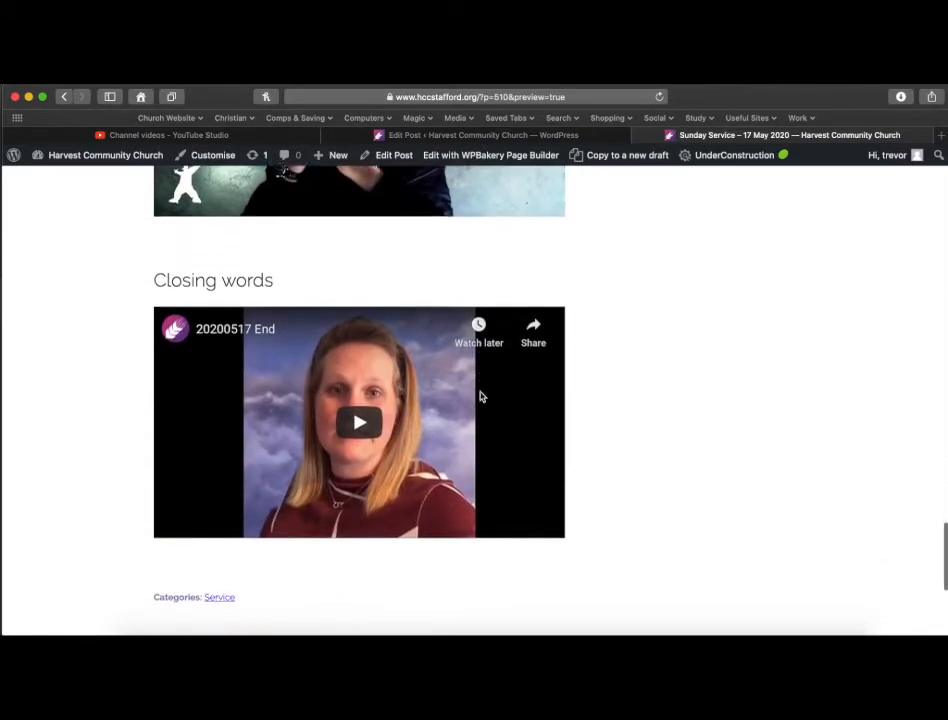
scroll(480, 394, up, 5)
scroll(480, 398, up, 4)
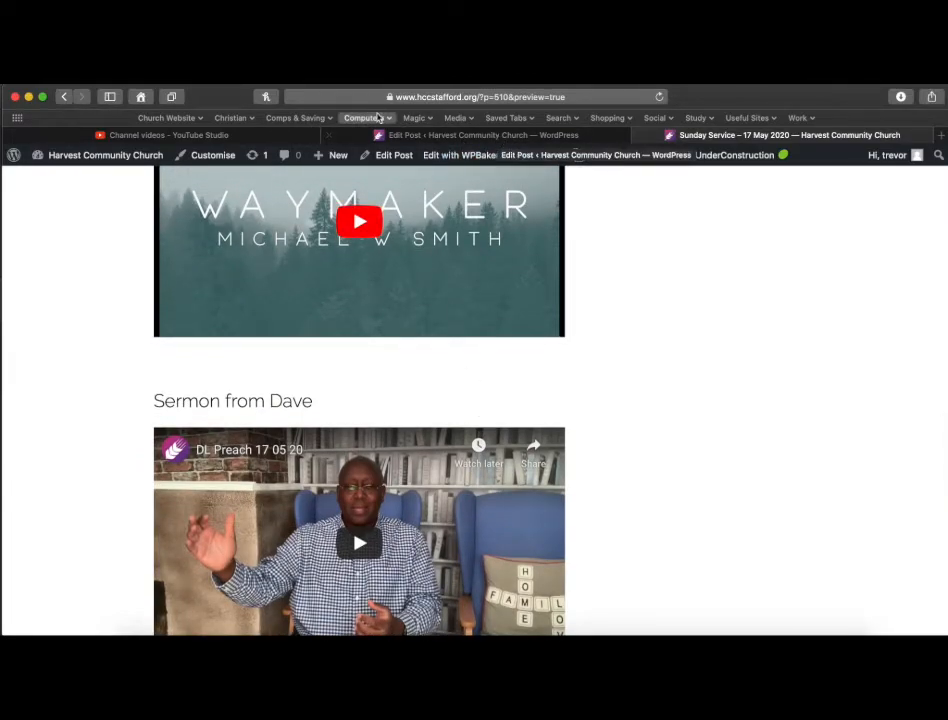
click(419, 139)
Open the settings of the first Video Player and copy the Intro from Paul link from the Service 31/5/2020 note.
mouse_move(497, 218)
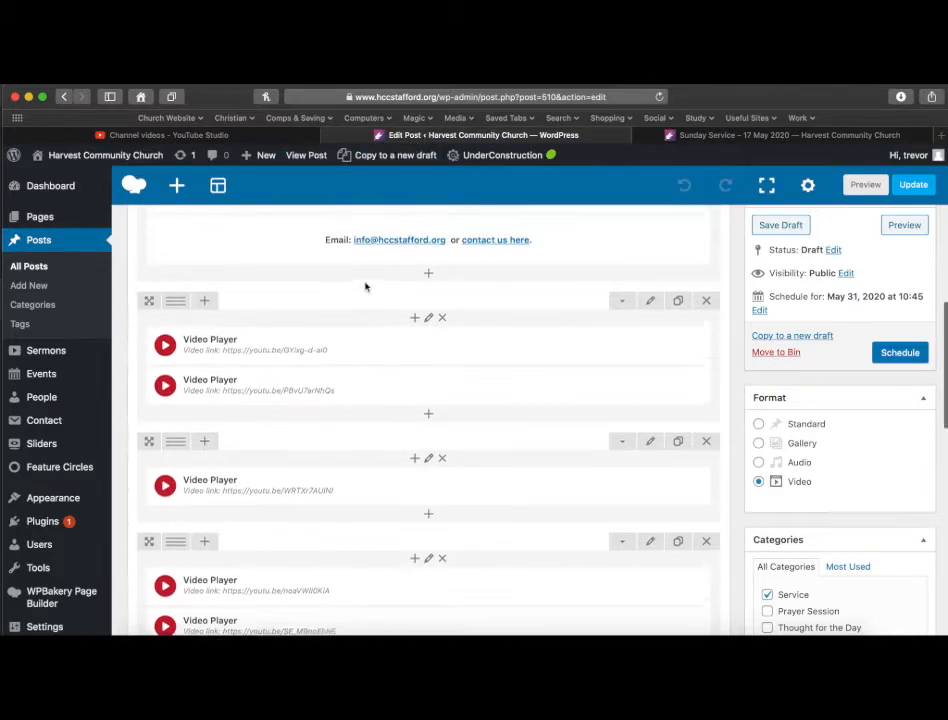
scroll(366, 285, up, 3)
mouse_move(385, 396)
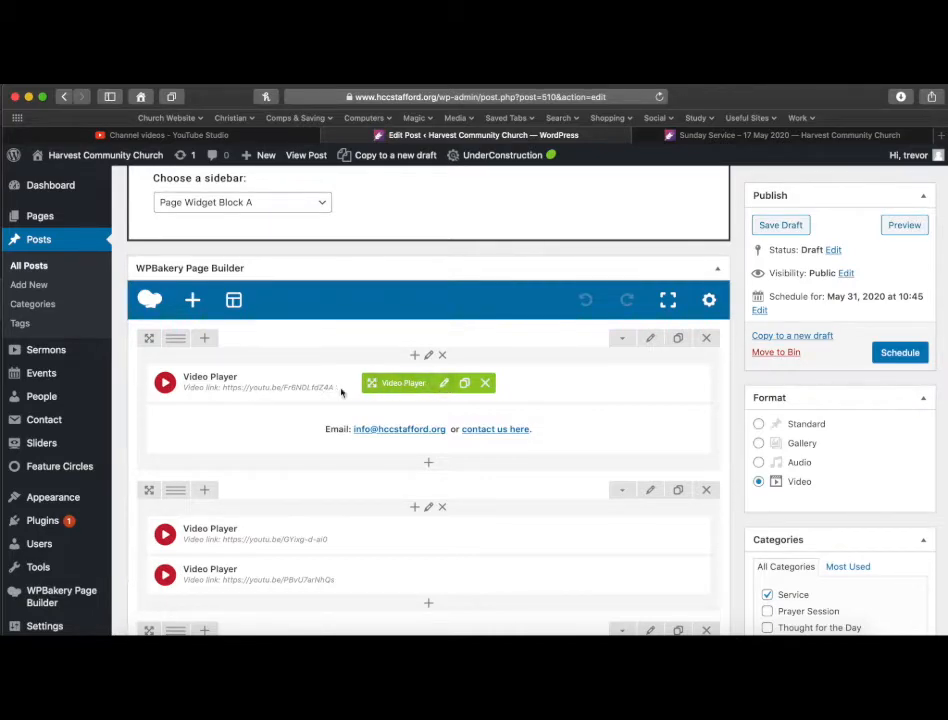
click(445, 385)
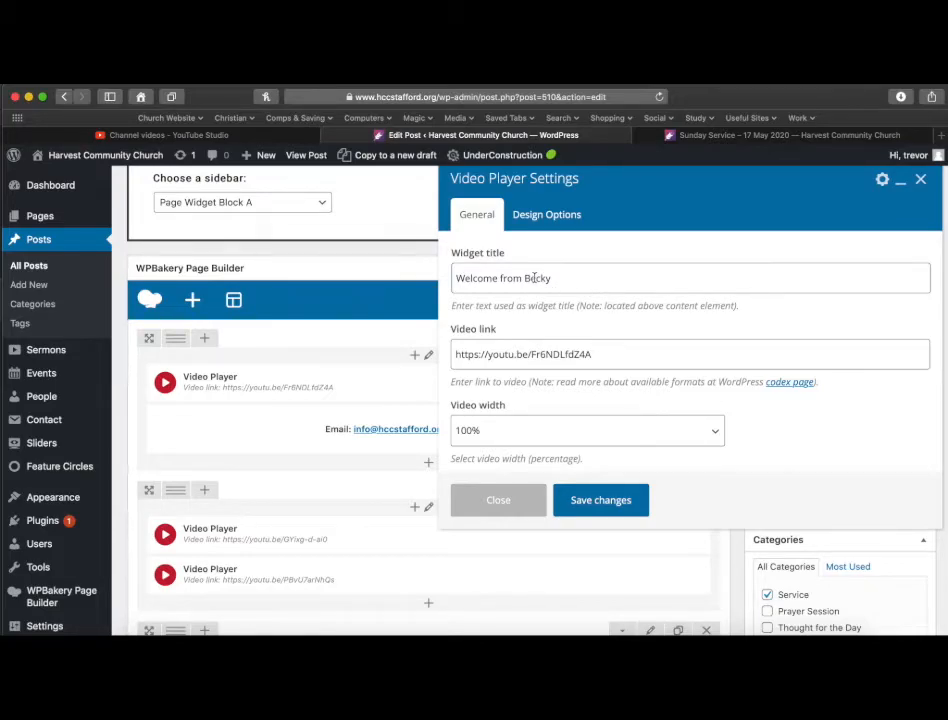
key(super+Tab)
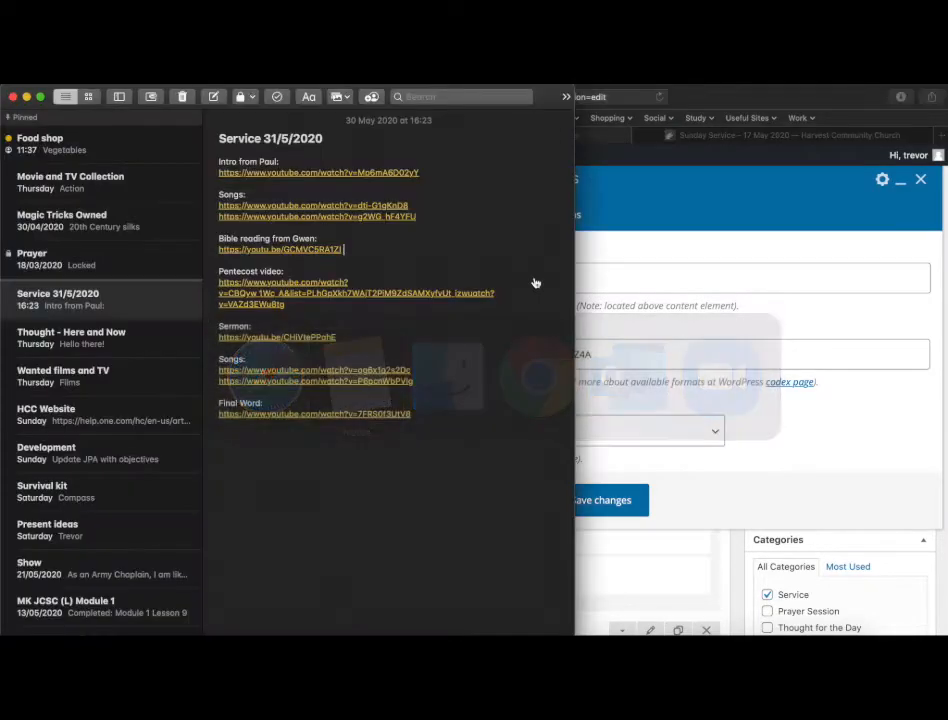
drag(440, 172, 214, 174)
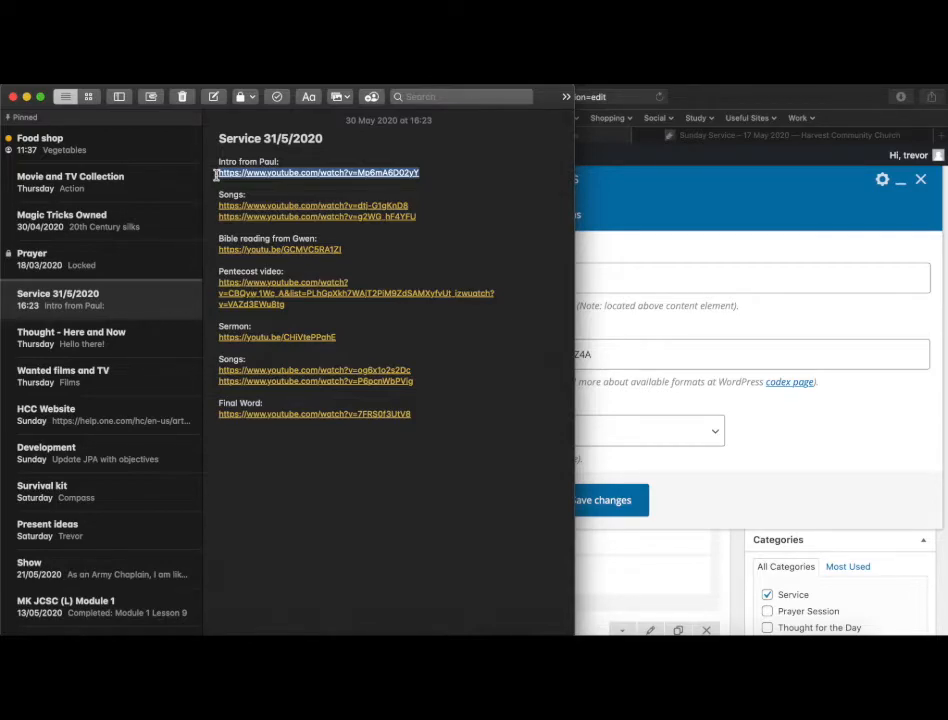
Retitle the widget Welcome from Paul, paste the copied YouTube link as its video link, and save the changes.
click(686, 357)
double_click(533, 277)
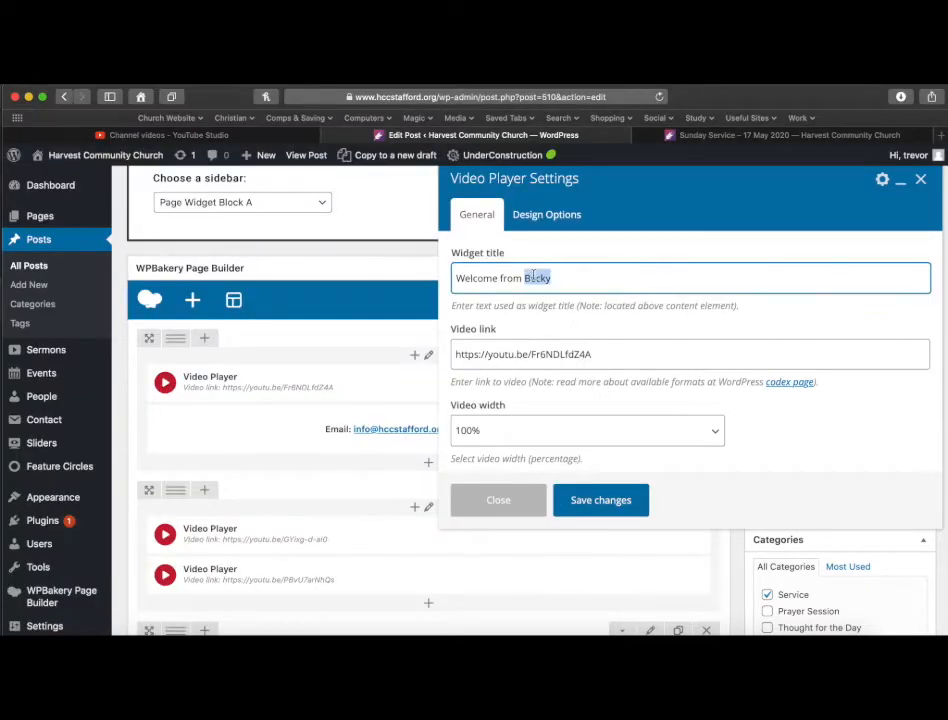
text(Paul)
drag(625, 352, 440, 355)
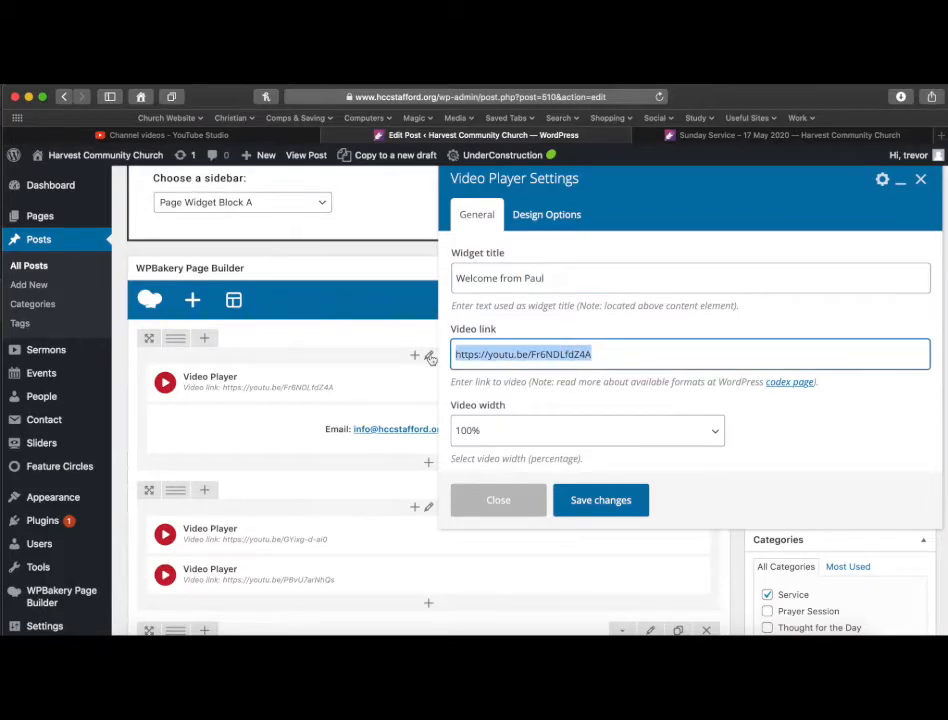
text(https://www.youtube.com/watch?v=Mp6mA6D02yY)
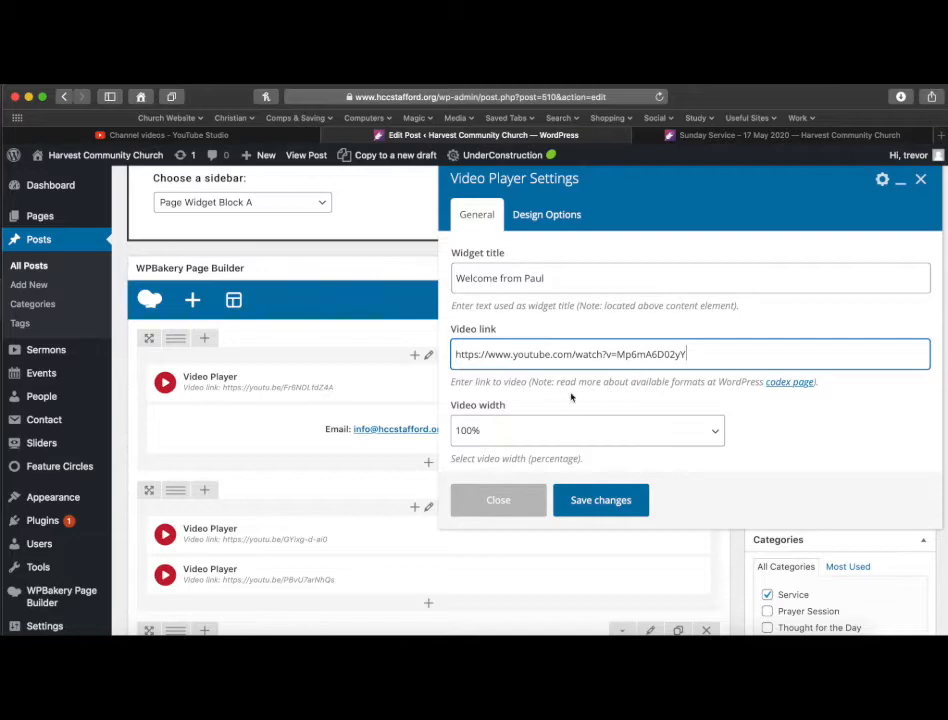
click(607, 508)
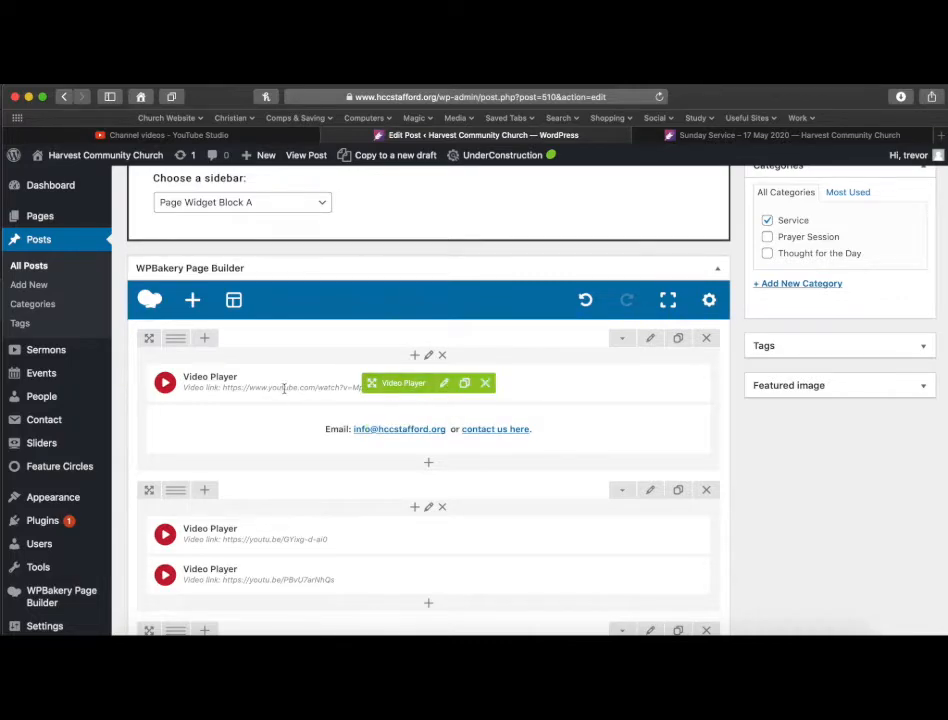
Replace the Songs video player's link with the first Songs link from the service note and save.
scroll(284, 389, down, 3)
scroll(284, 389, down, 3)
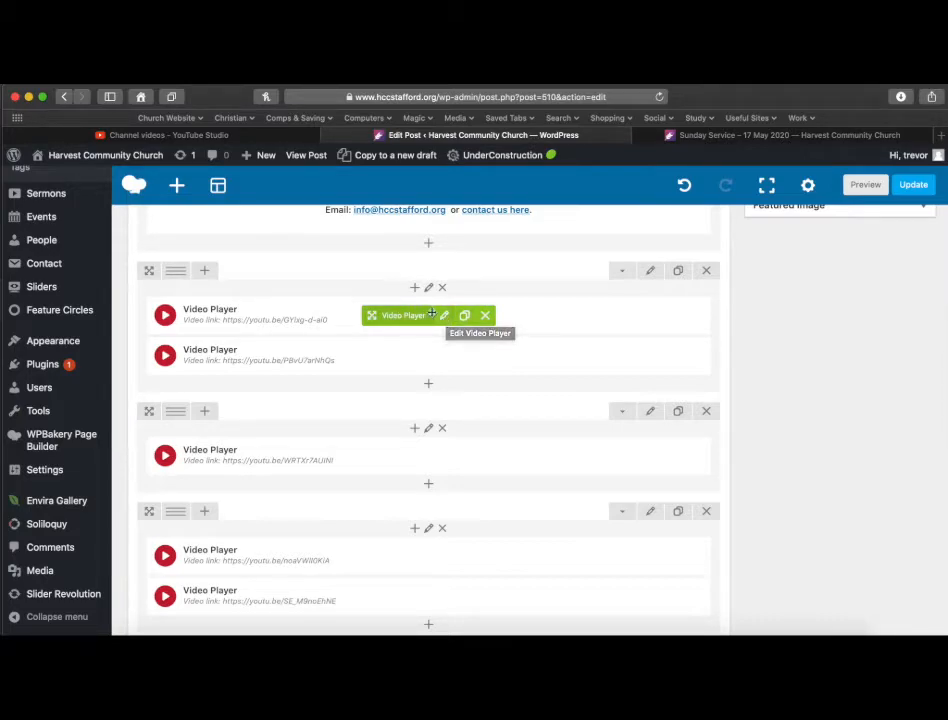
click(446, 317)
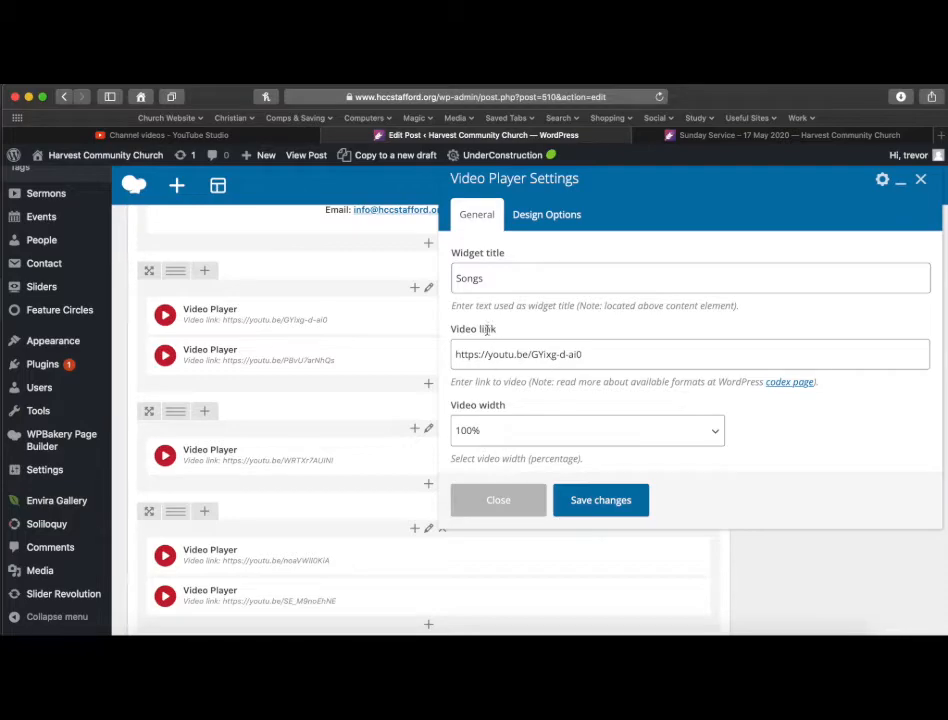
click(402, 629)
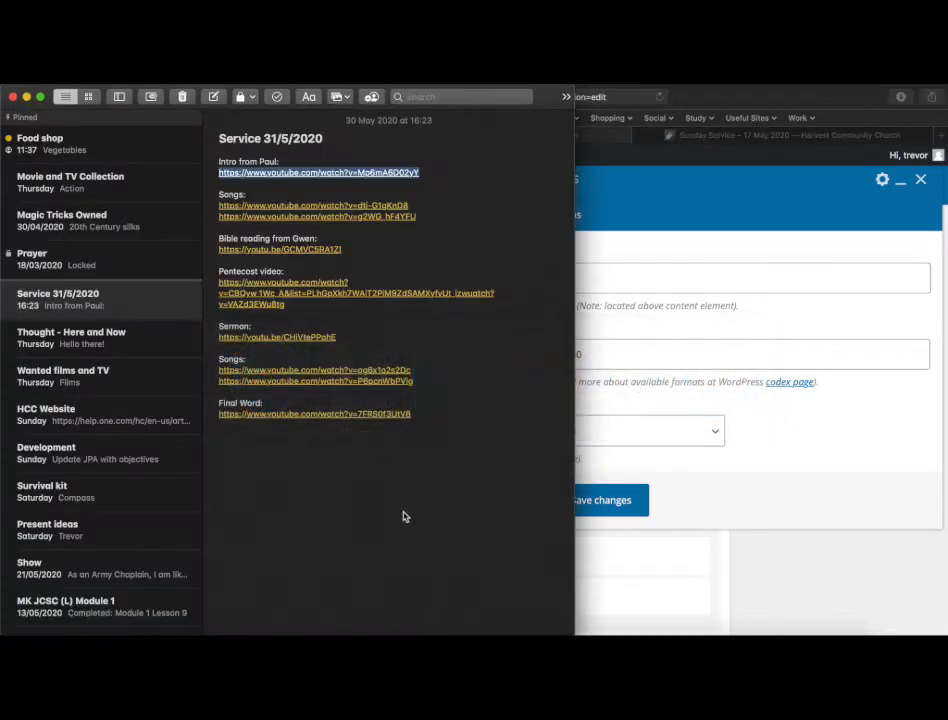
drag(410, 205, 217, 207)
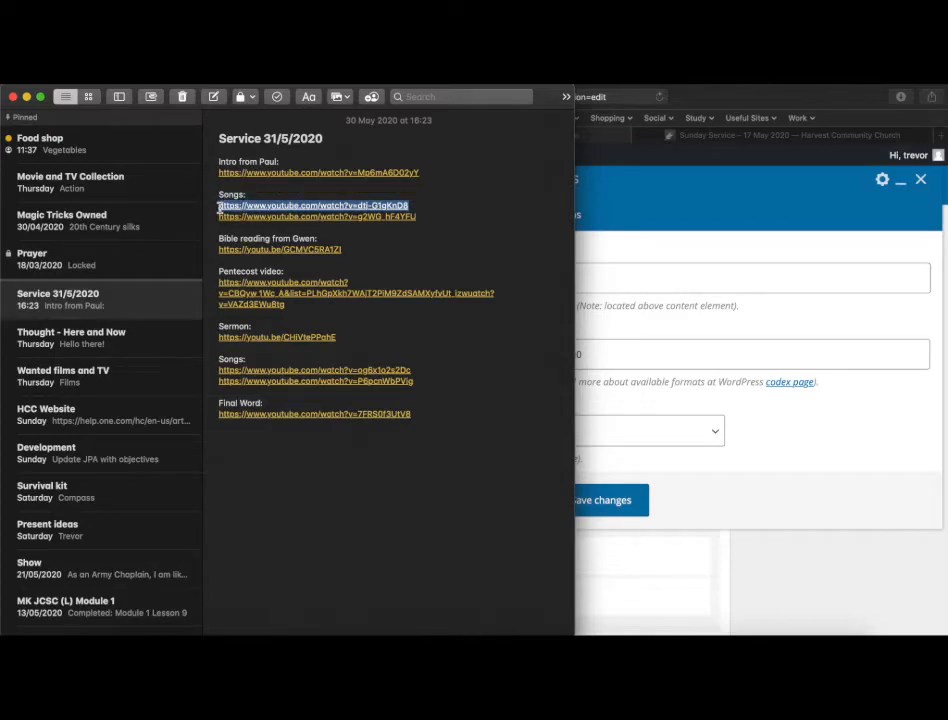
click(633, 354)
drag(633, 354, 428, 355)
text(https://www.youtube.com/watch?v=dtj-G1gKnD8)
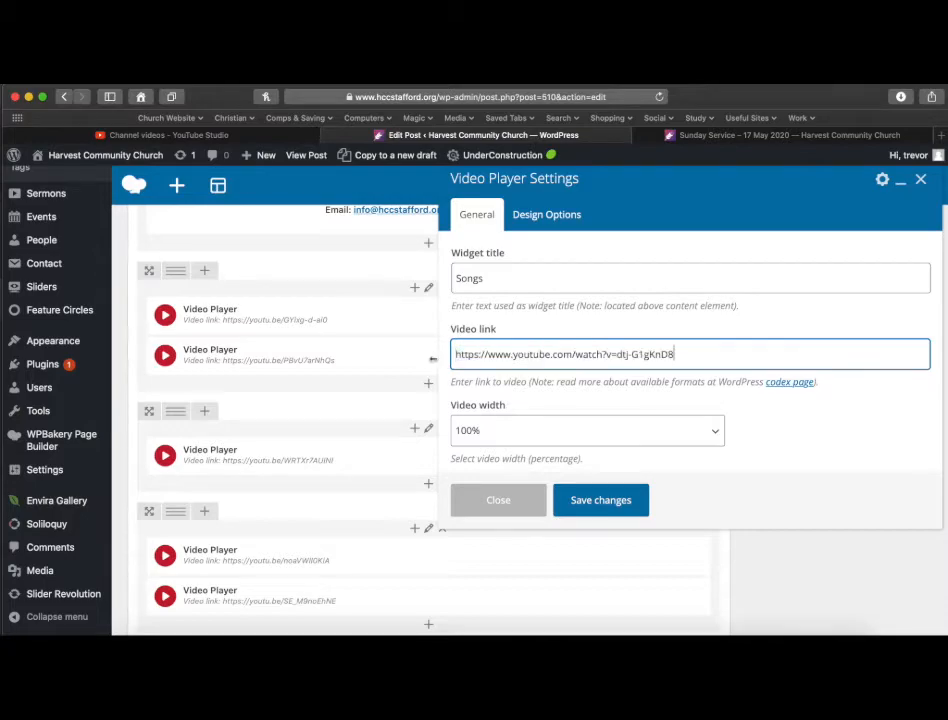
click(601, 500)
Replace the second Songs video player's link with the second Songs link from the service note and save.
mouse_move(368, 332)
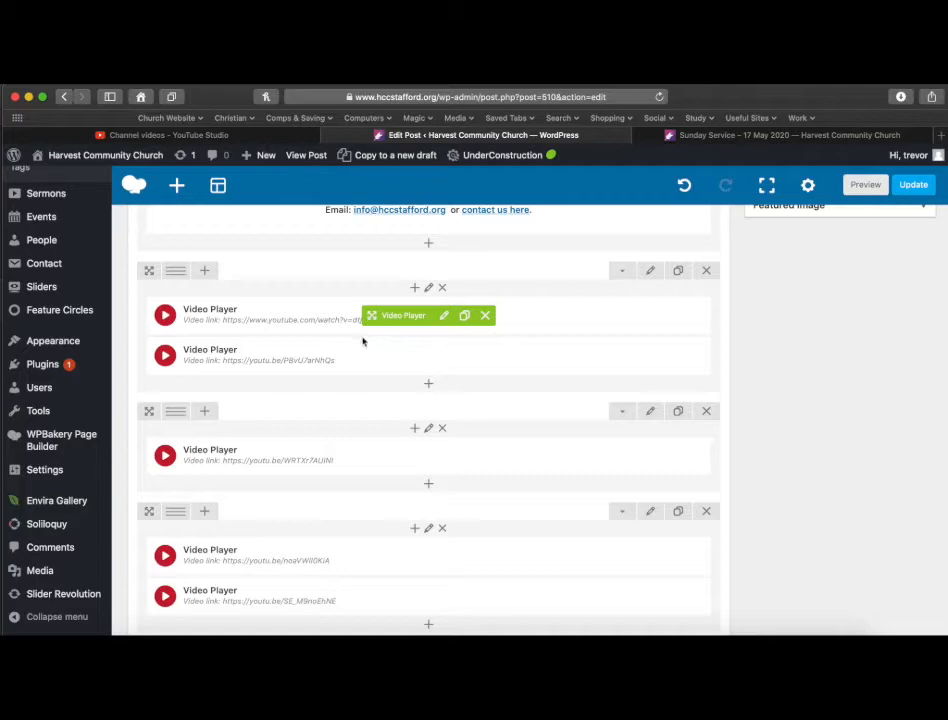
click(444, 355)
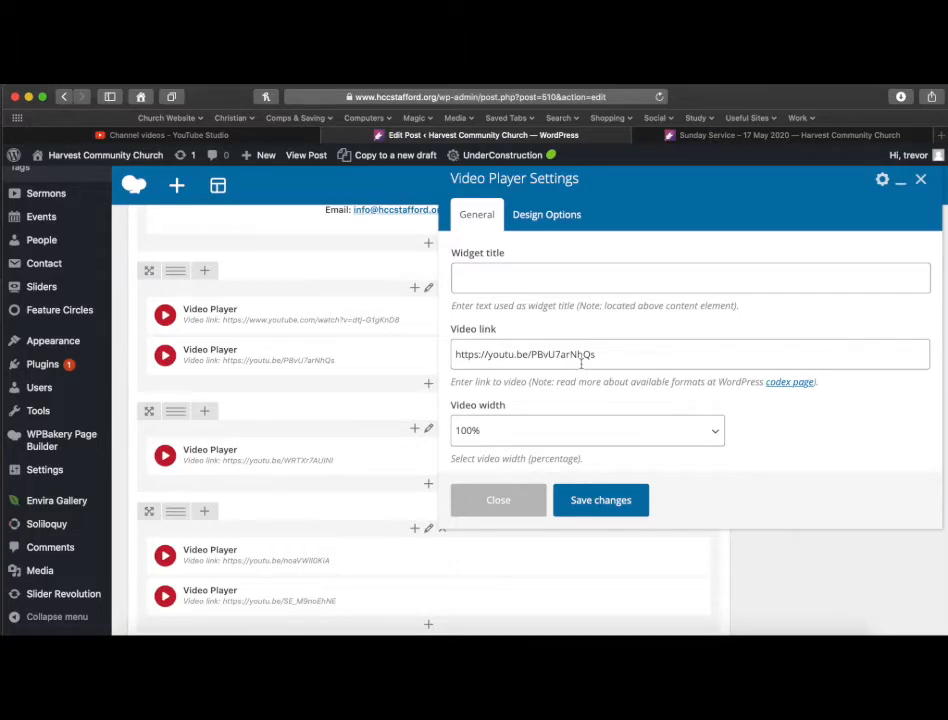
key(super+Tab)
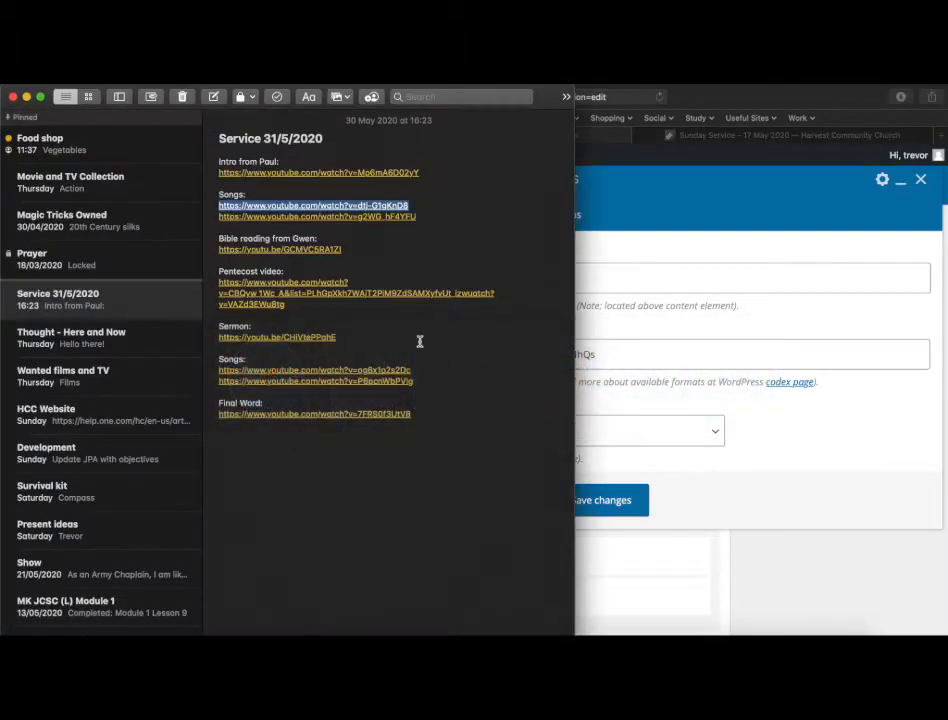
drag(417, 217, 215, 218)
key(super+c)
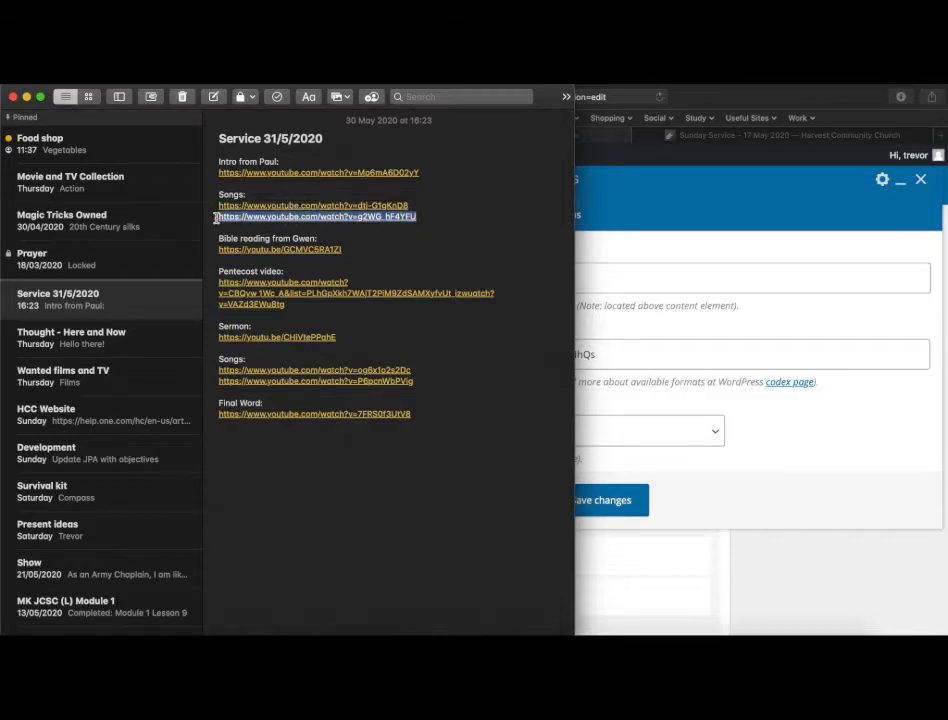
key(super+Tab)
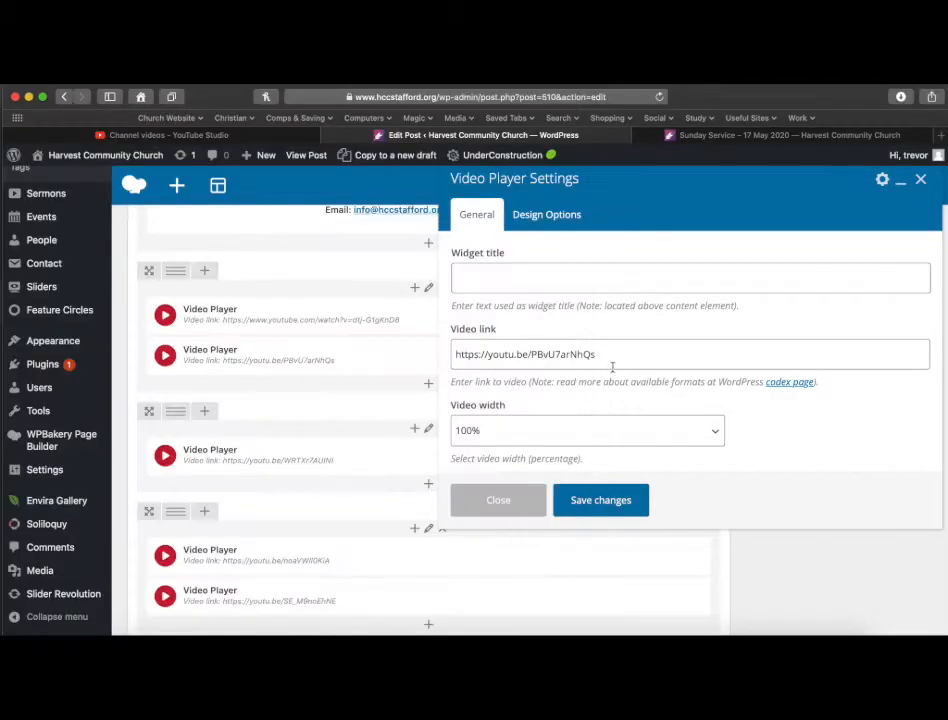
click(615, 355)
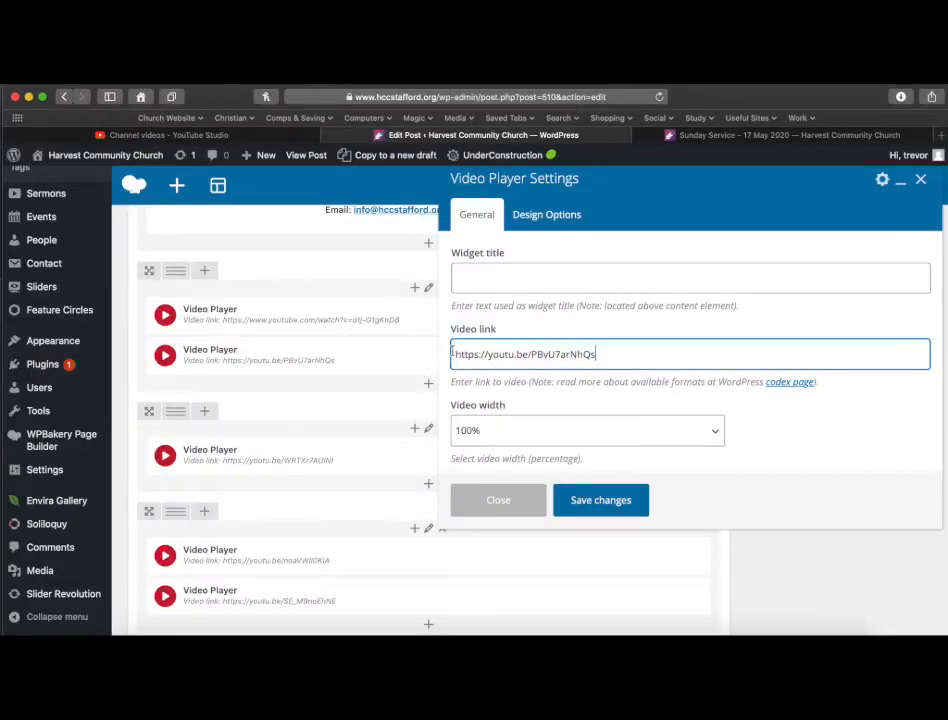
drag(609, 354, 440, 353)
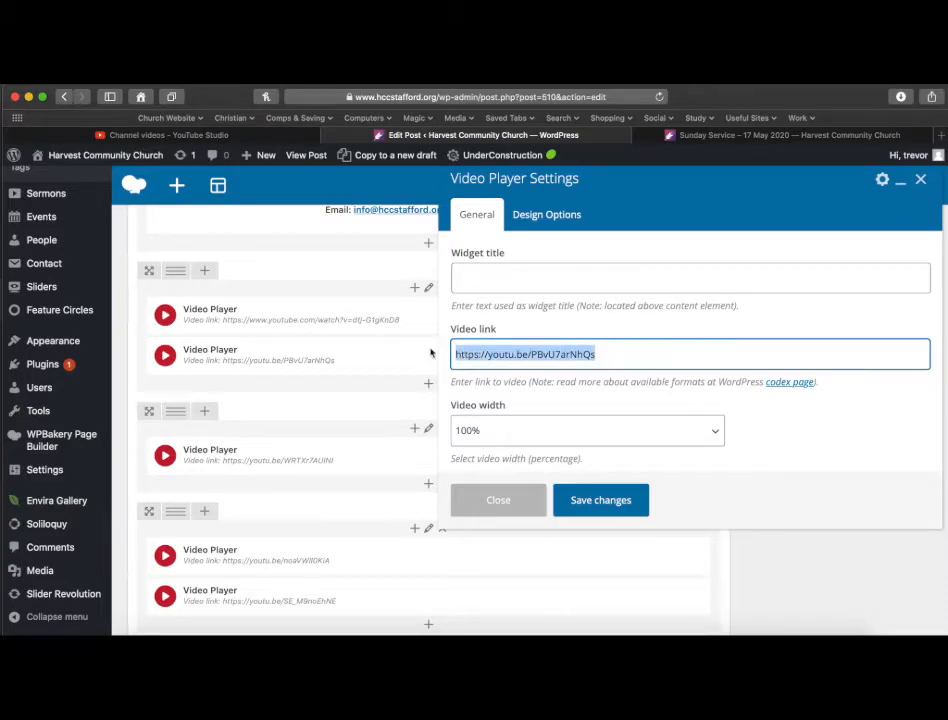
key(super+v)
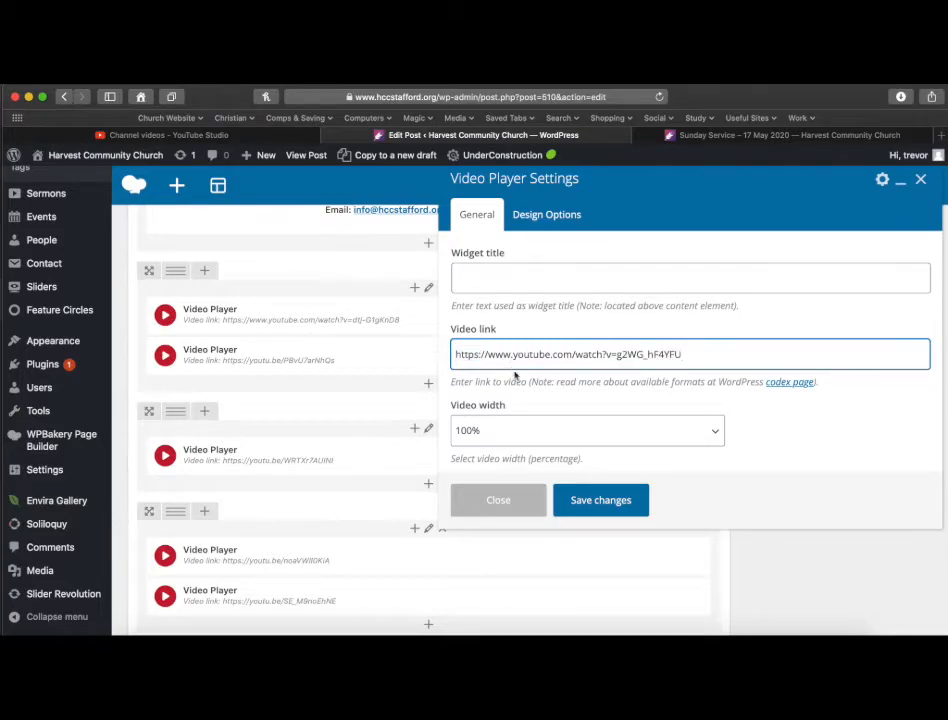
click(603, 506)
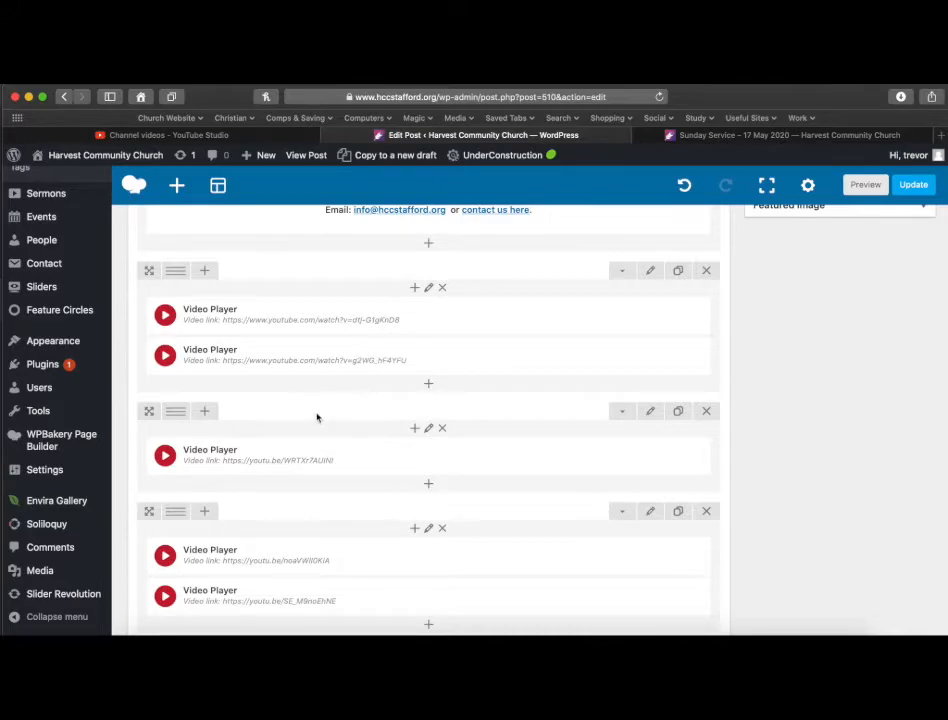
Retitle the Bible reading widget with the reader's name and paste the note's Bible reading link as its video link, then save.
scroll(317, 417, down, 3)
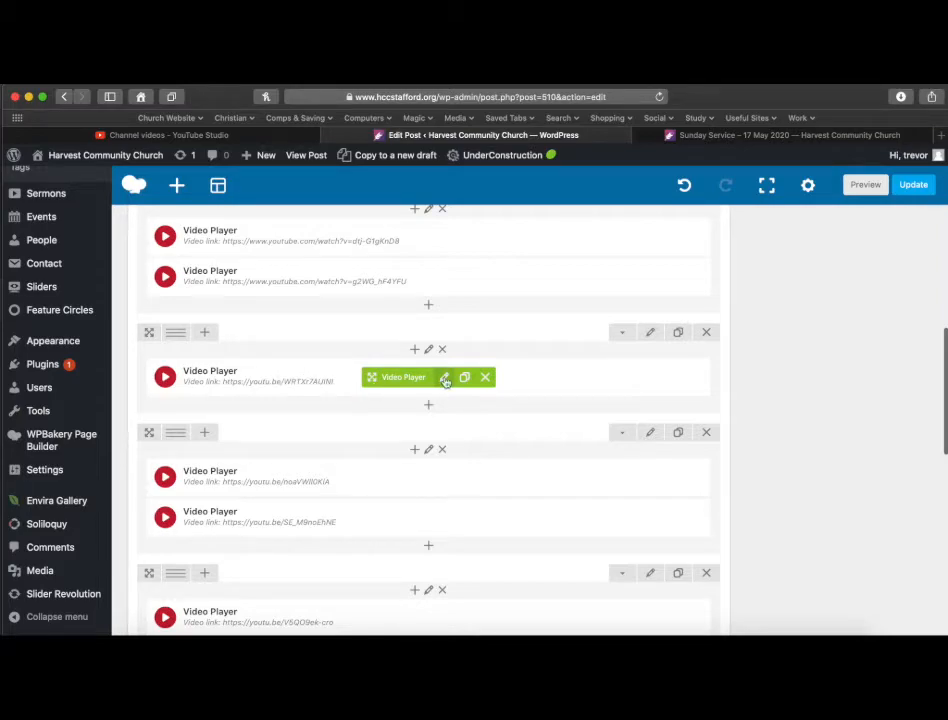
click(443, 377)
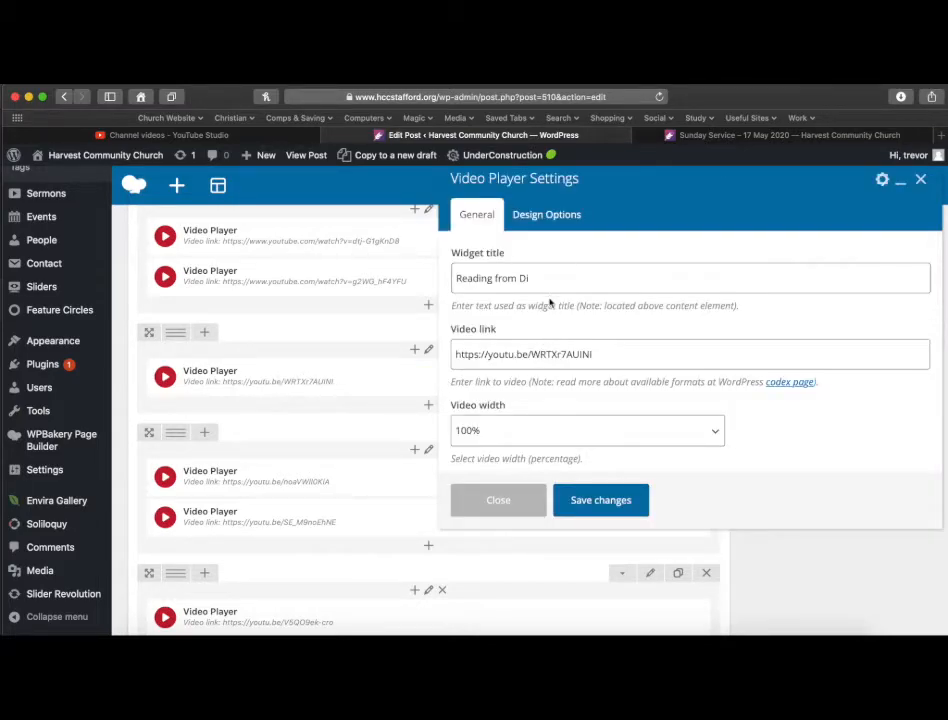
drag(537, 276, 519, 278)
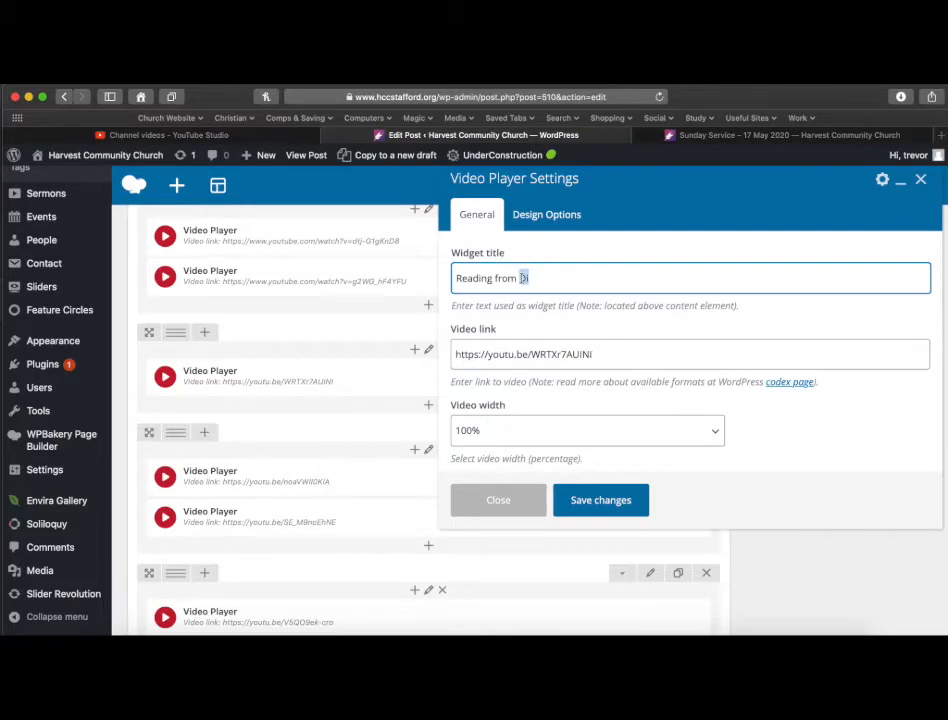
text(Ge)
key(super+Tab)
drag(355, 250, 213, 252)
key(super+c)
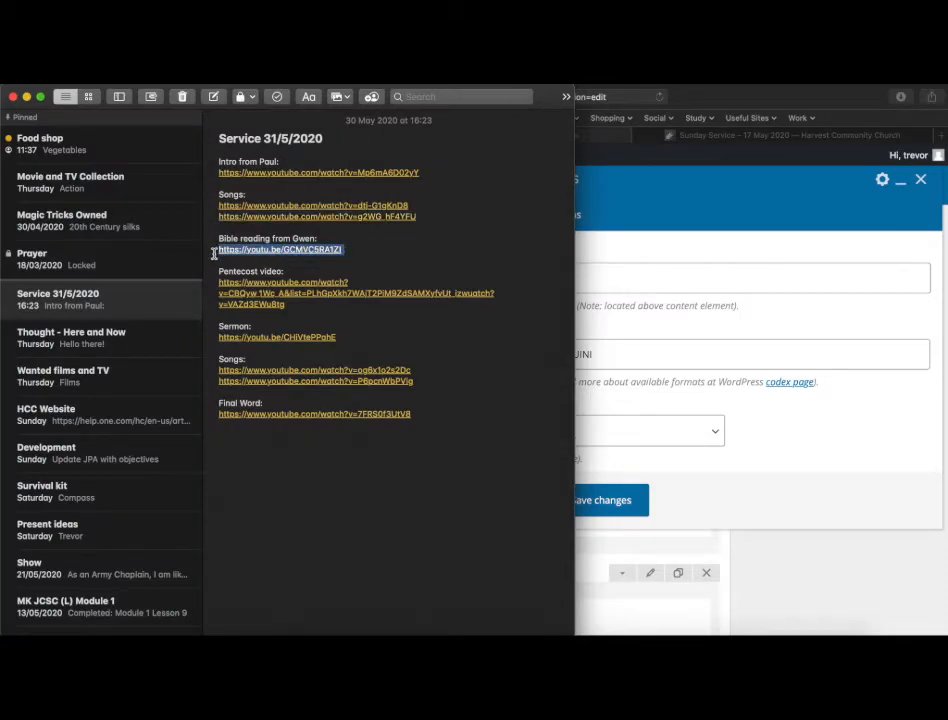
key(super+Tab)
drag(611, 353, 415, 349)
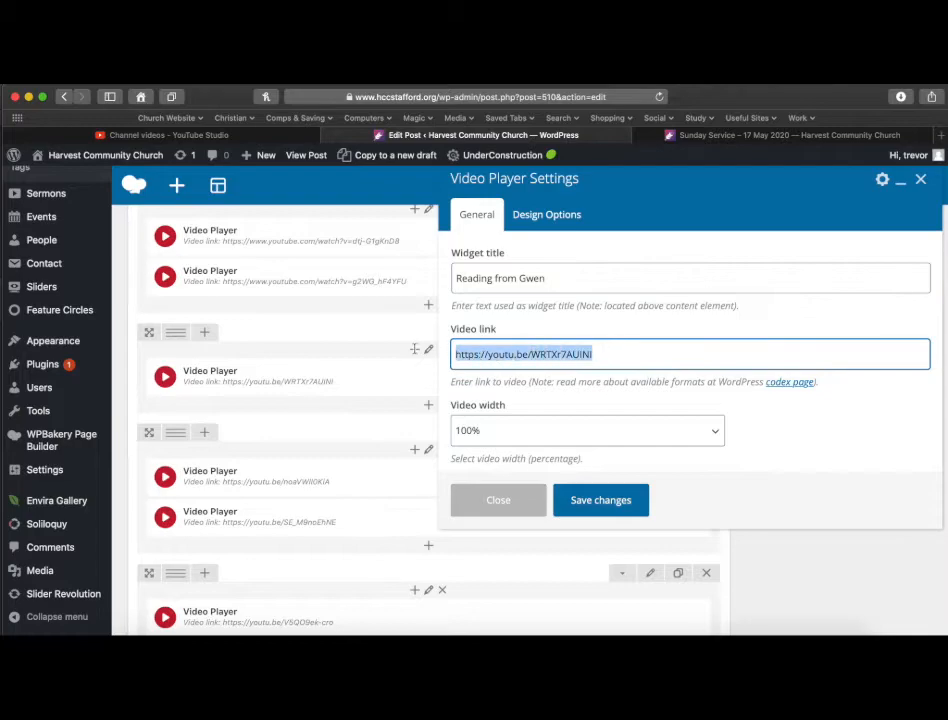
key(super+v)
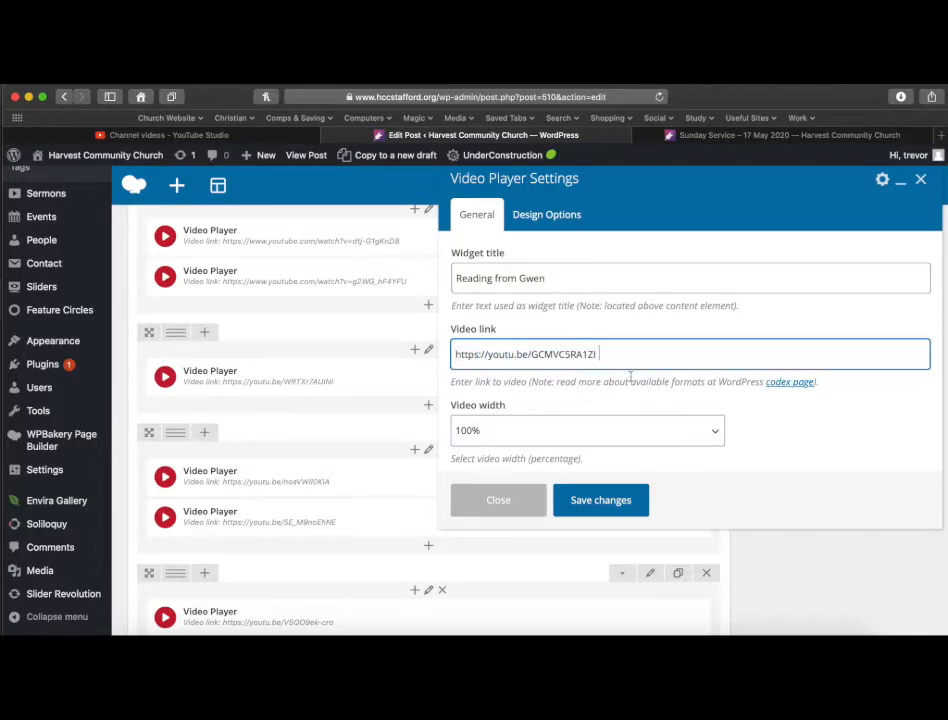
click(599, 502)
Retitle the next Songs player Pentecost Video with the note's Pentecost video link, save, and delete the other player in that row.
scroll(527, 470, down, 5)
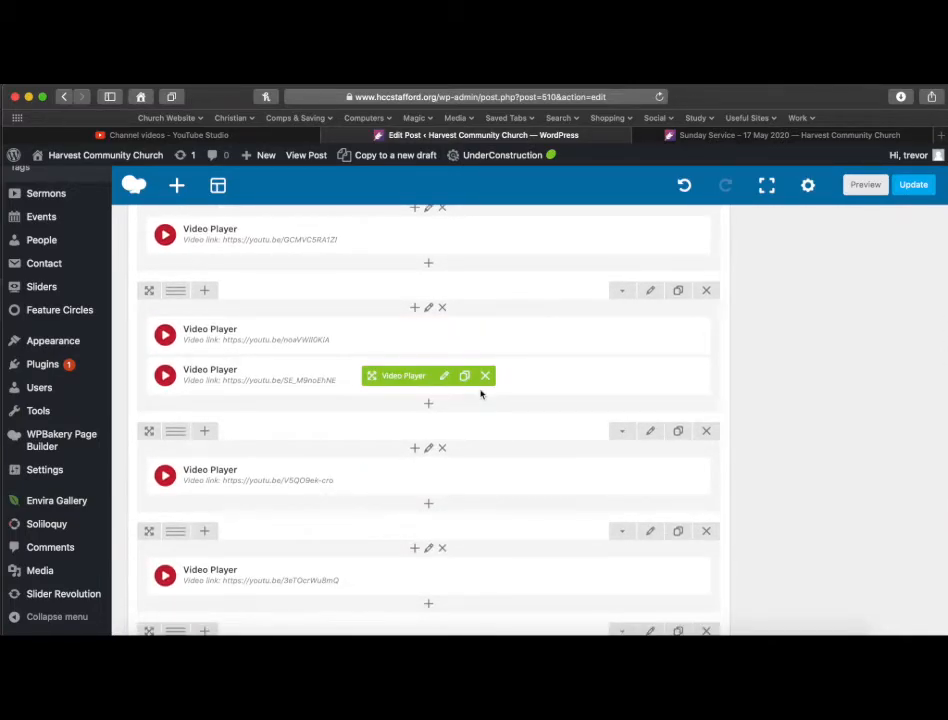
key(super+Tab)
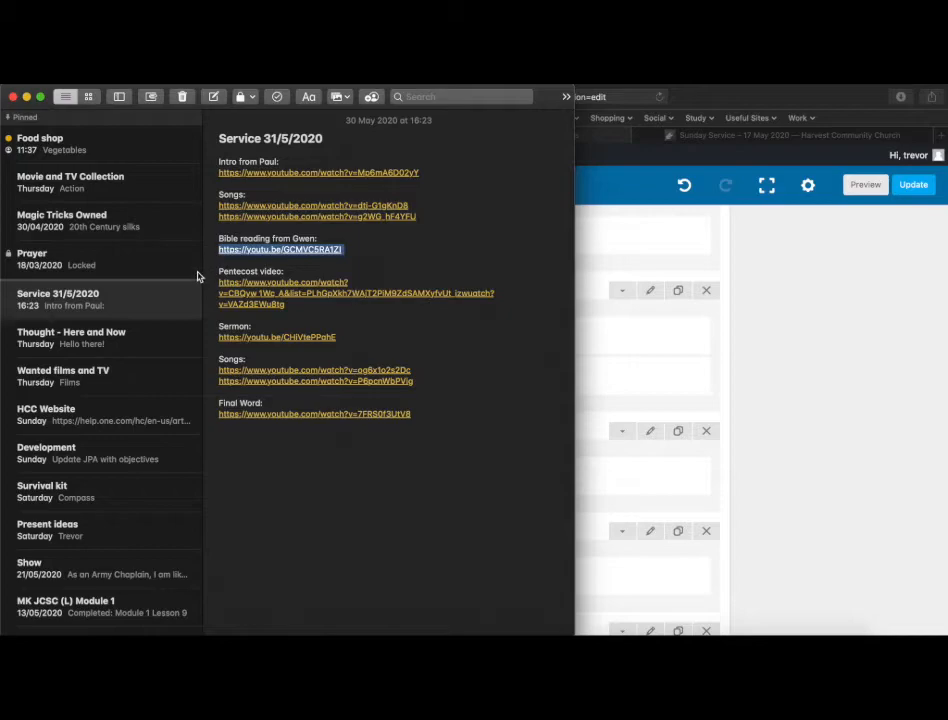
drag(215, 282, 290, 304)
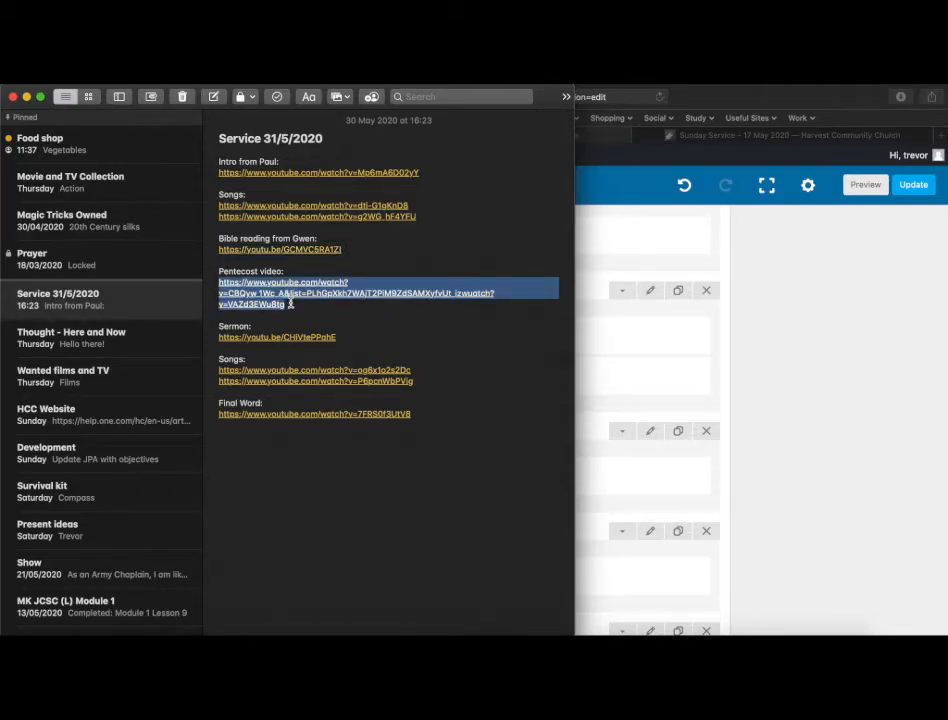
key(super+Tab)
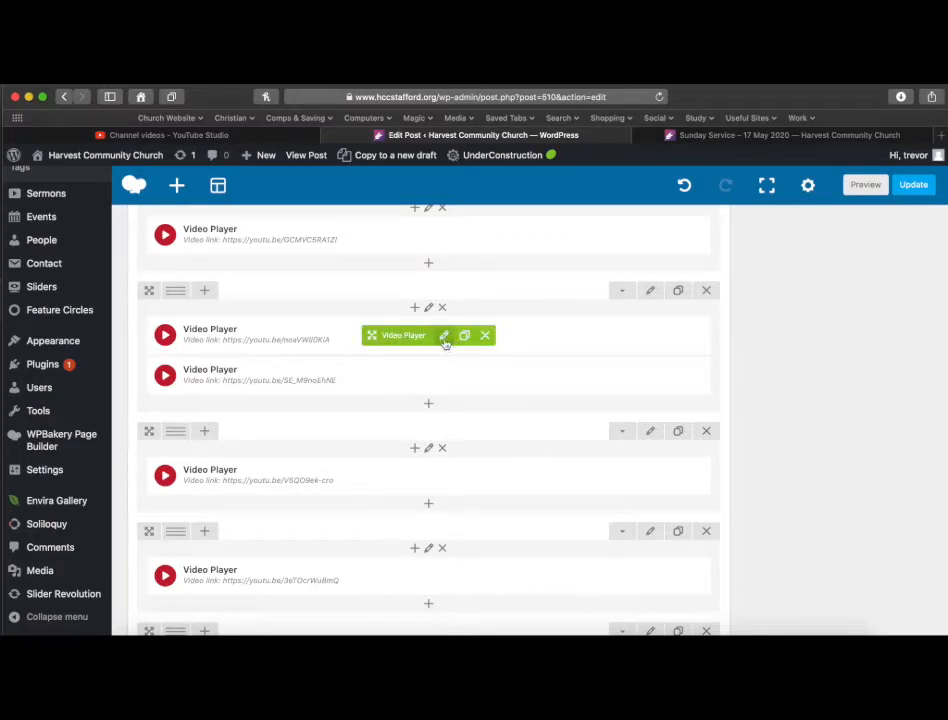
click(445, 338)
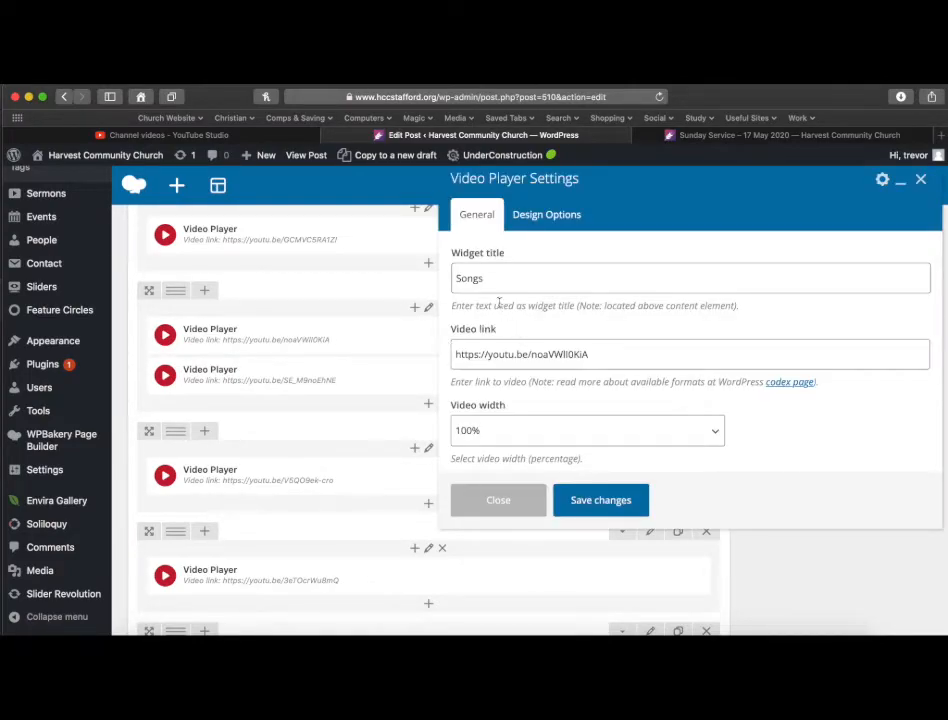
drag(496, 279, 436, 279)
text(Pentecost)
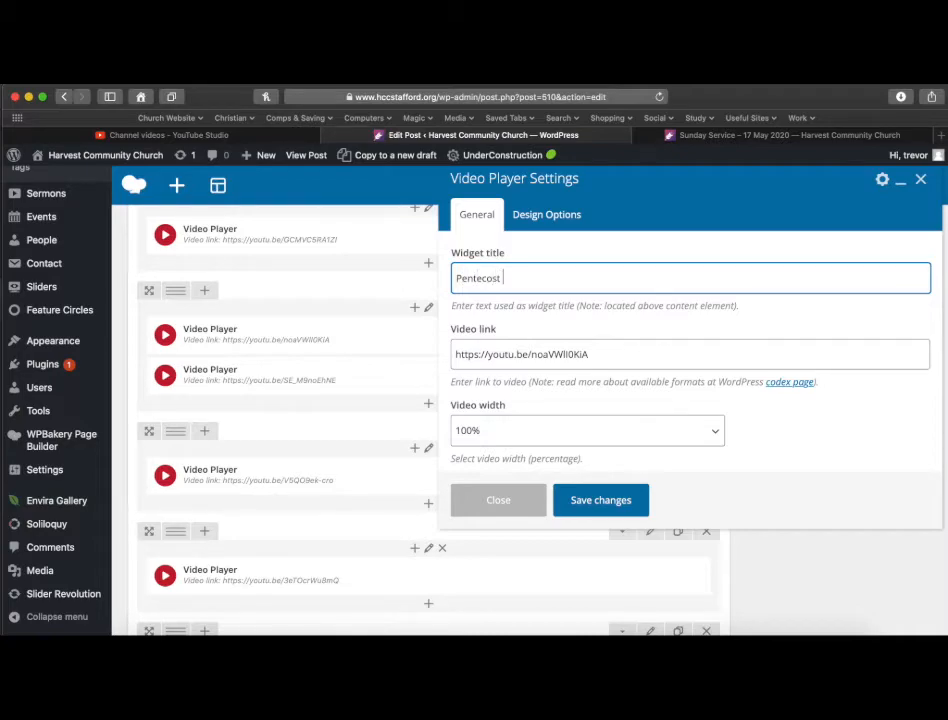
text( Video)
drag(607, 354, 419, 359)
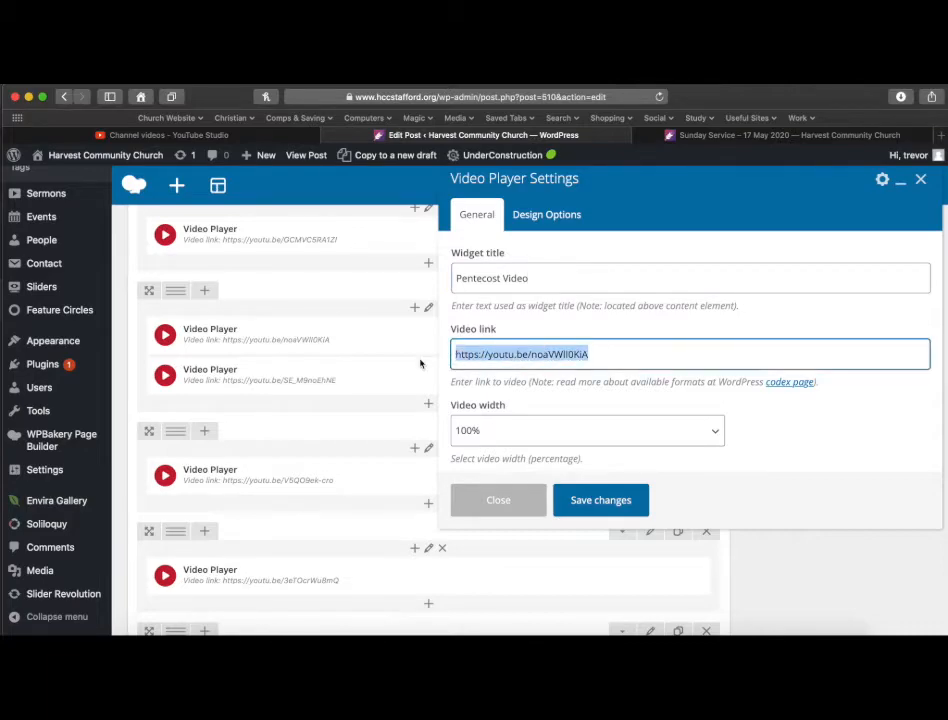
key(super+v)
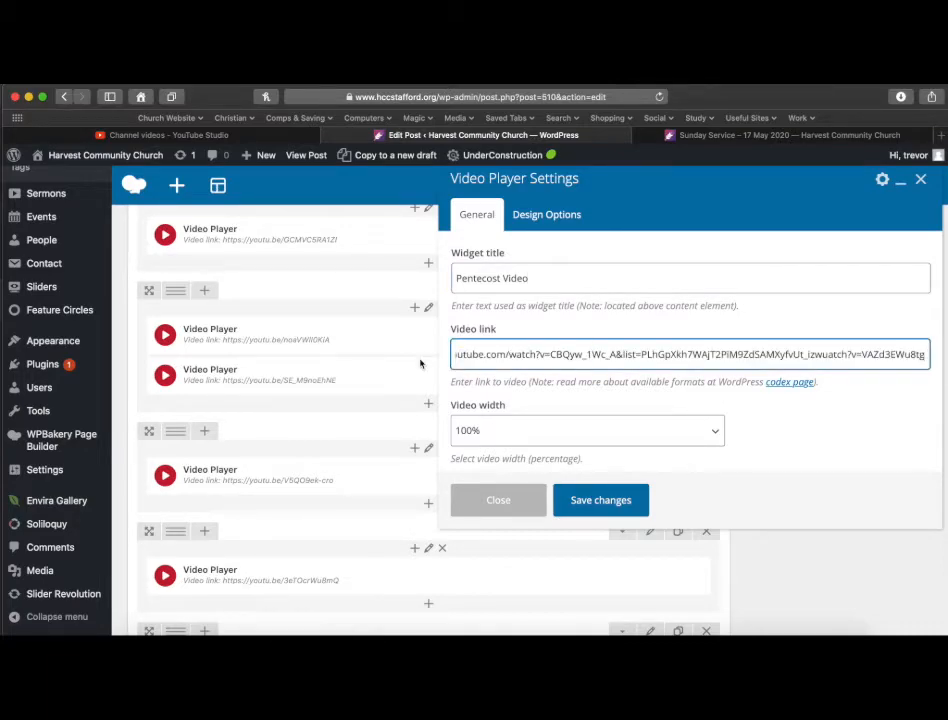
click(586, 499)
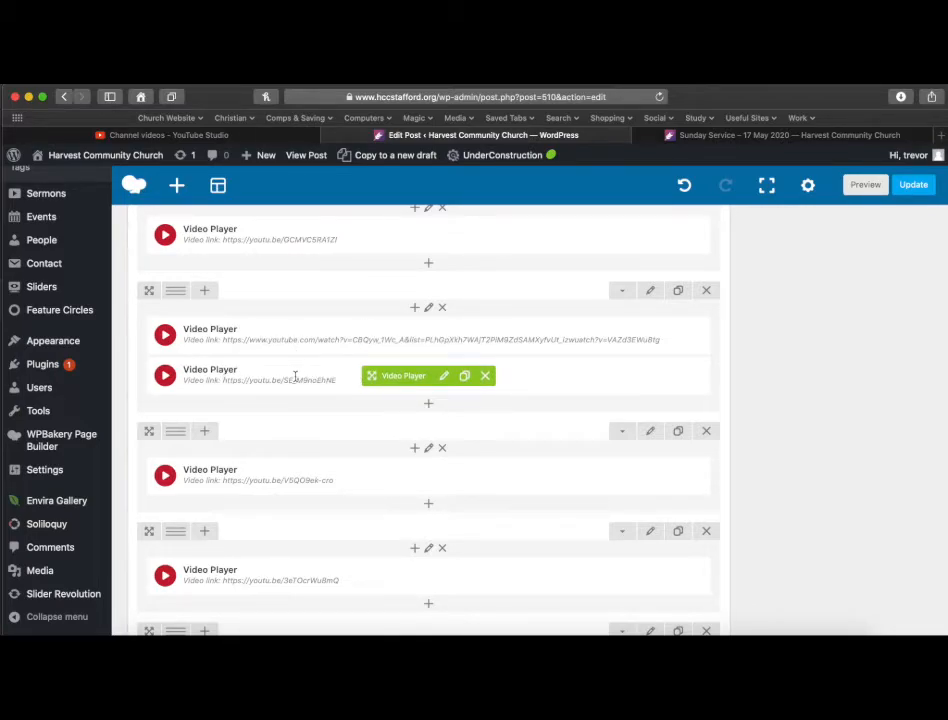
click(485, 377)
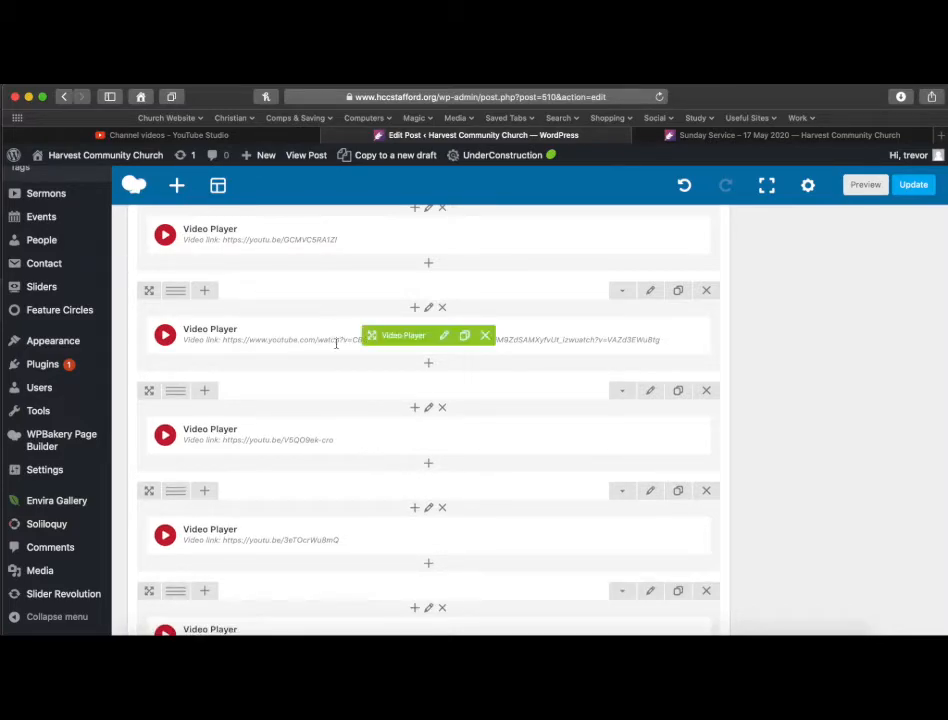
Replace the sermon video player's link with the Sermon link from the service note and save.
scroll(377, 392, down, 2)
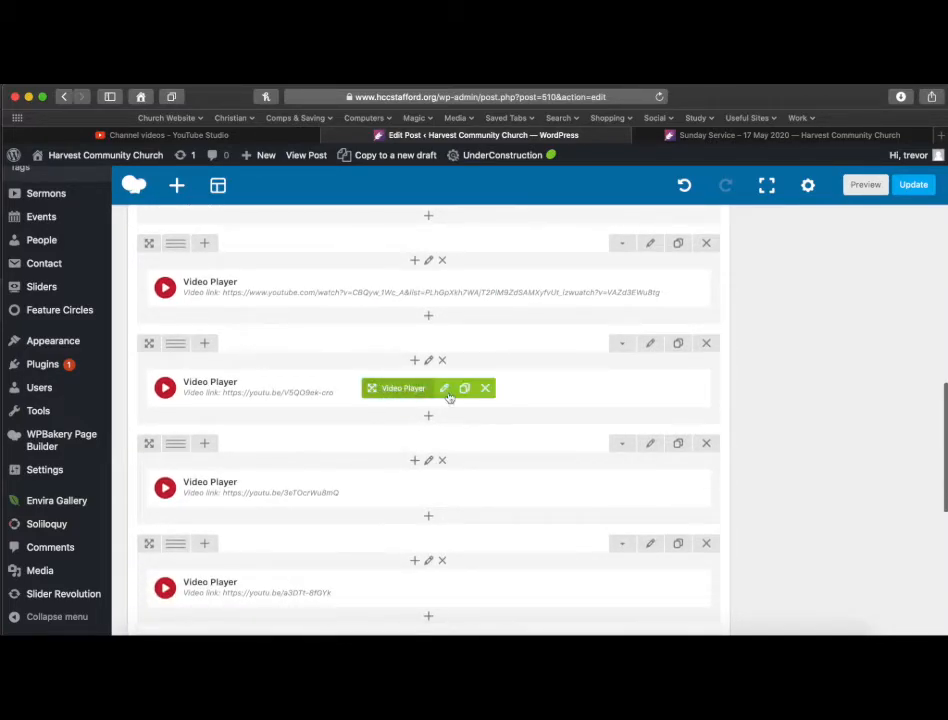
click(444, 389)
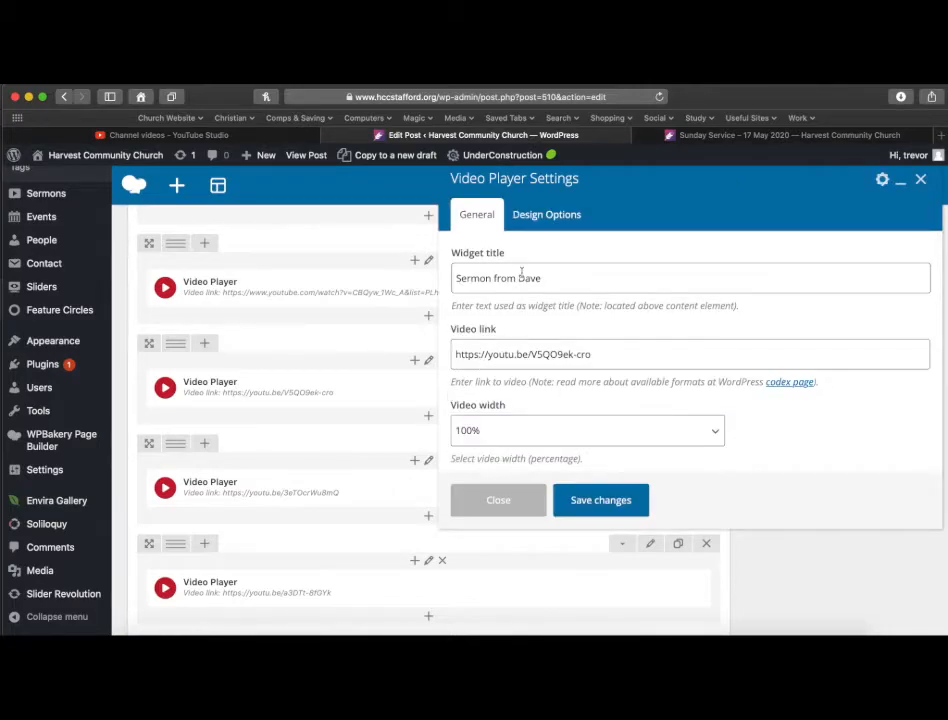
key(super+Tab)
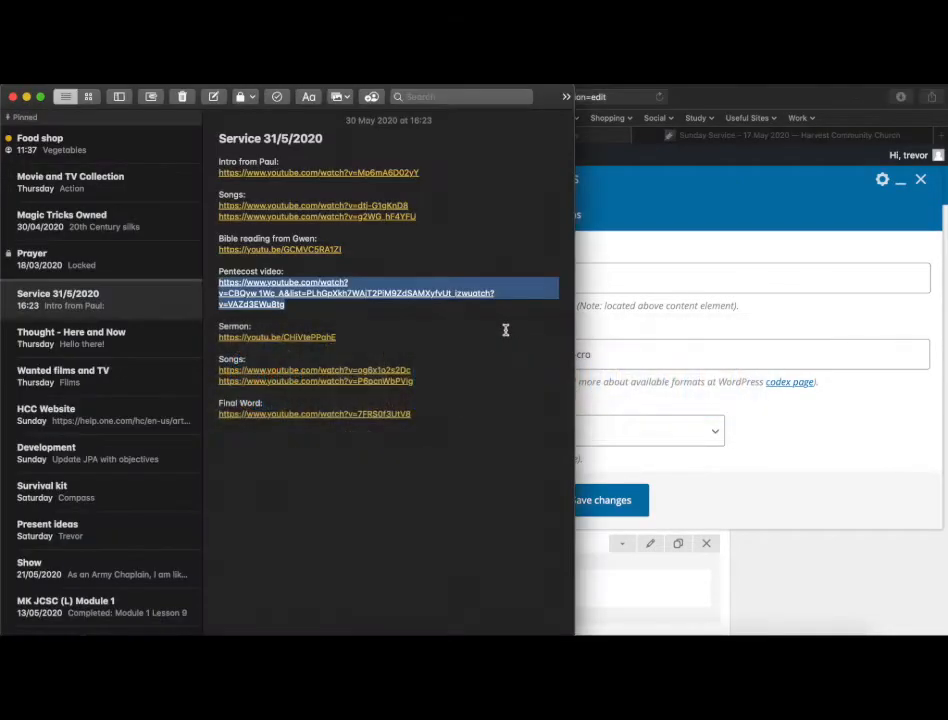
drag(366, 336, 214, 337)
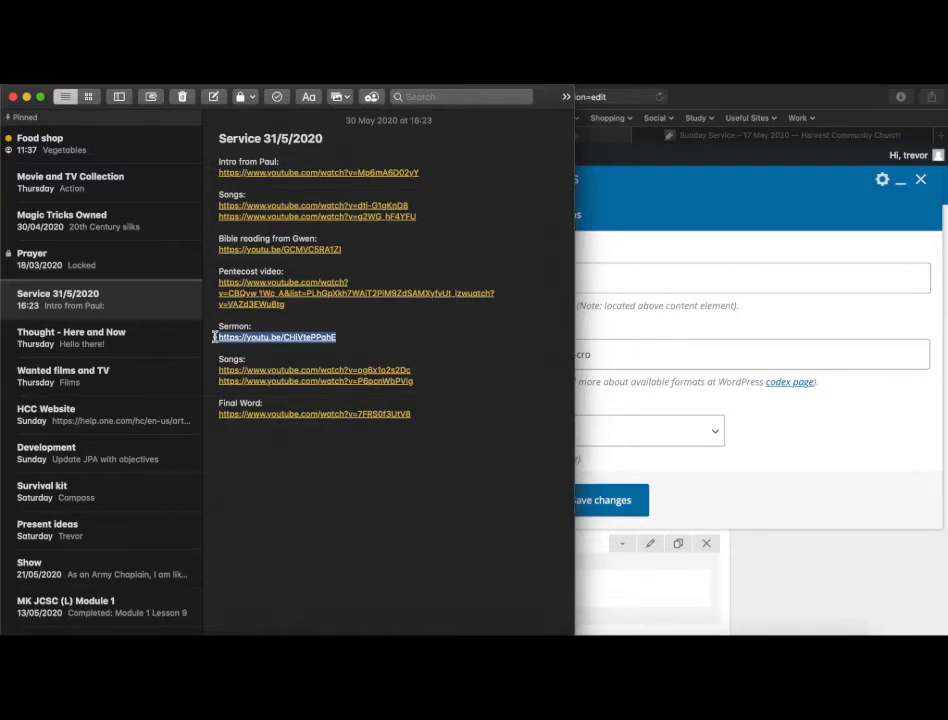
key(super+Tab)
drag(620, 355, 398, 345)
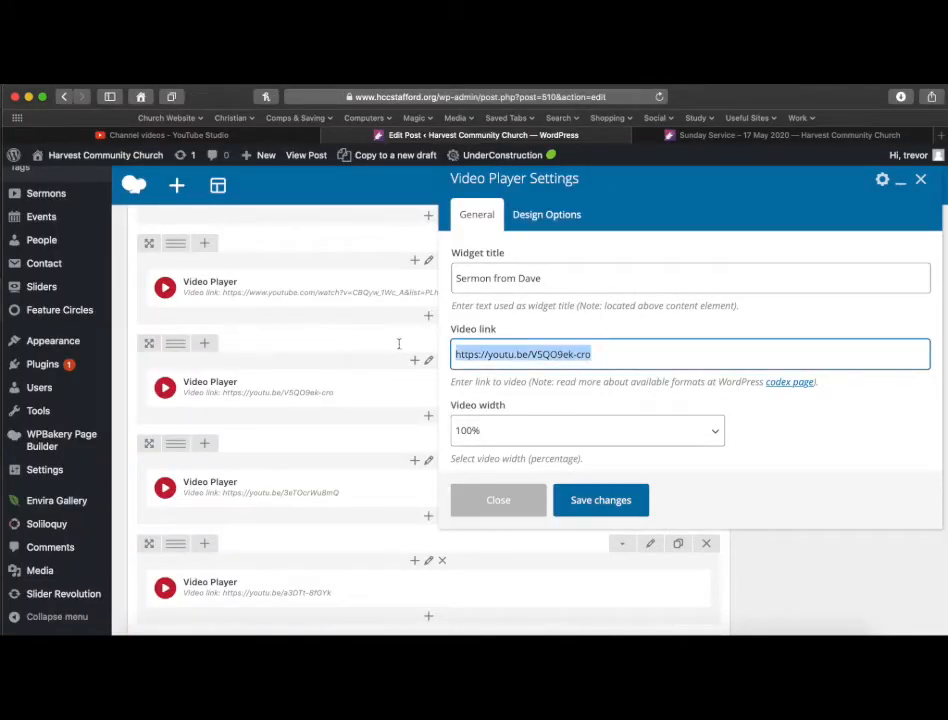
text(https://youtu.be/CHiVtePPahE)
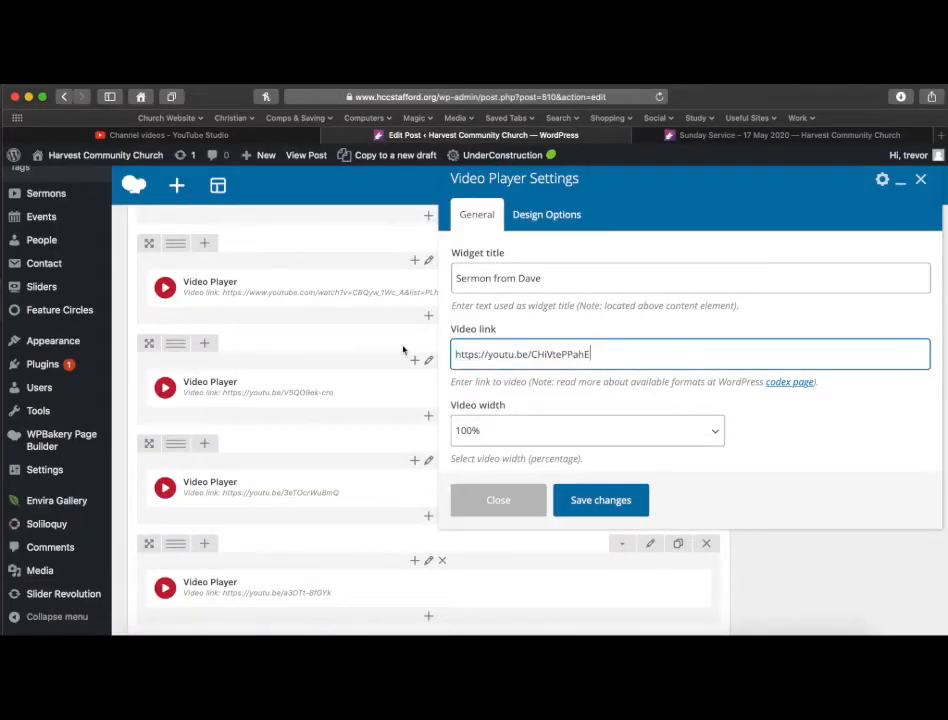
click(601, 503)
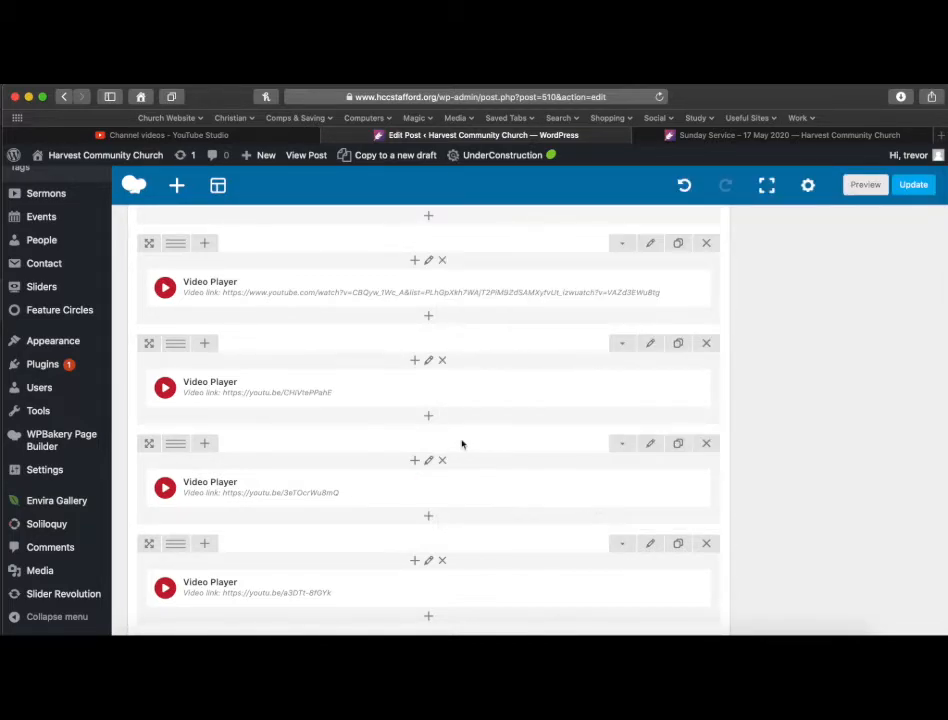
Retitle the next video player "Final songs" and paste the note's first closing Songs link as its video link, then save.
scroll(461, 444, down, 3)
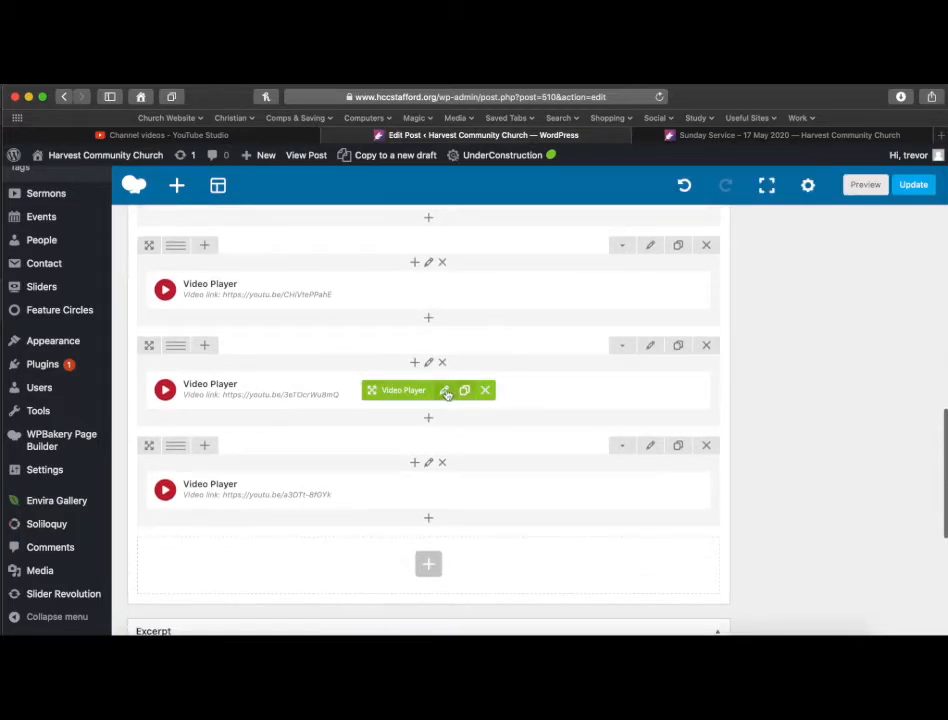
click(444, 390)
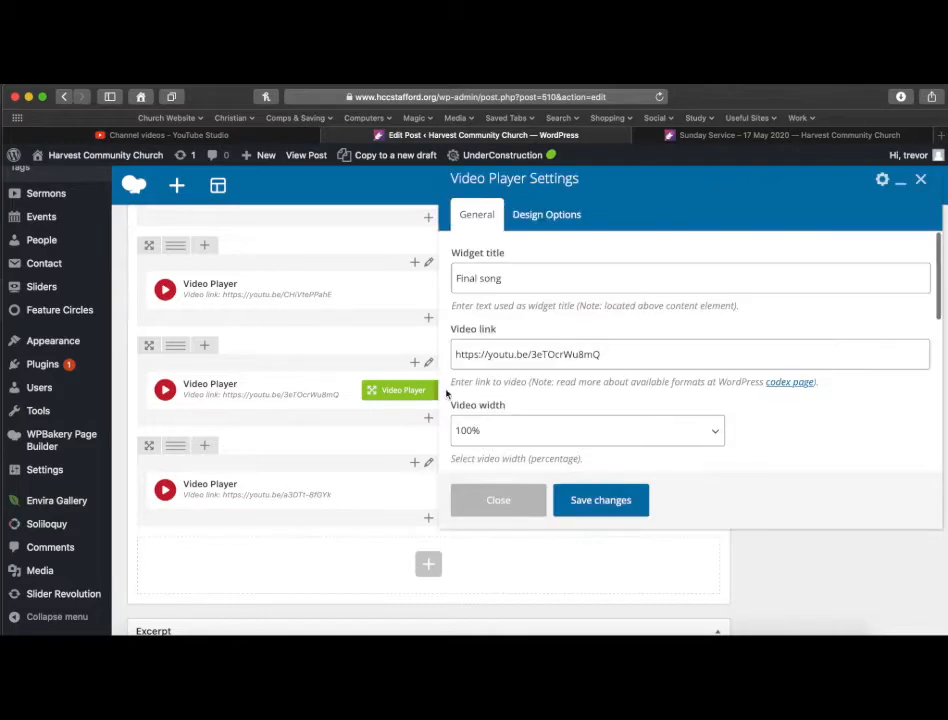
click(505, 281)
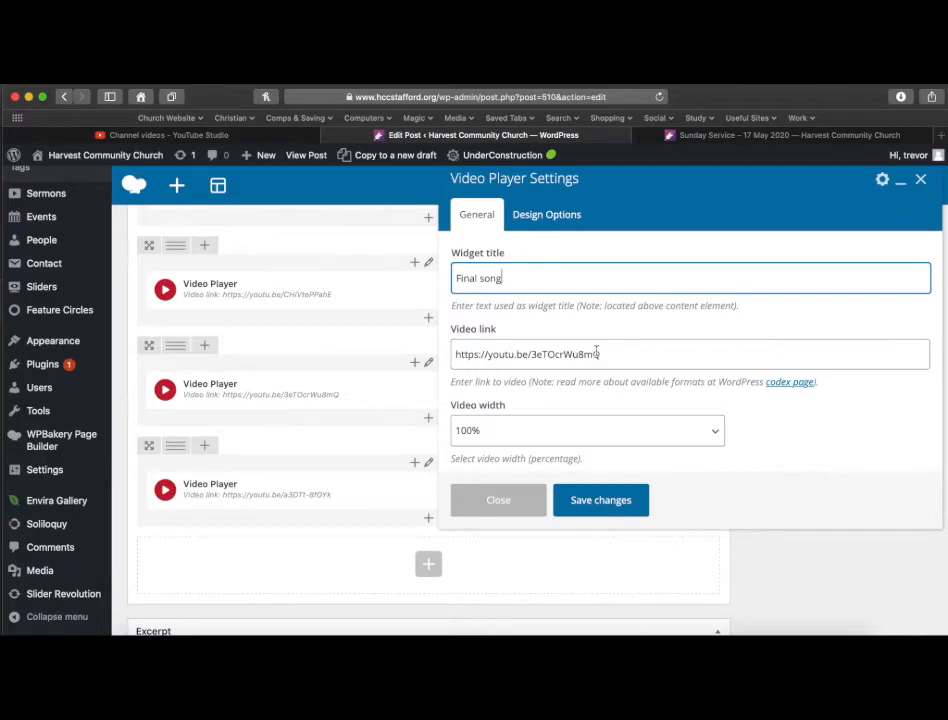
key(super+Tab)
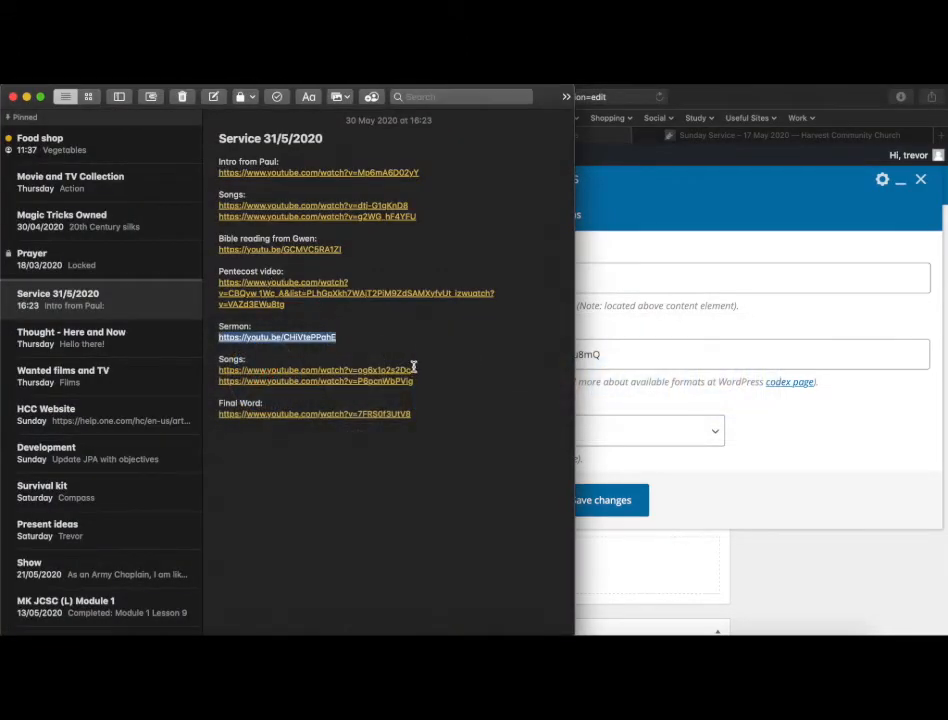
drag(416, 370, 215, 370)
key(super+c)
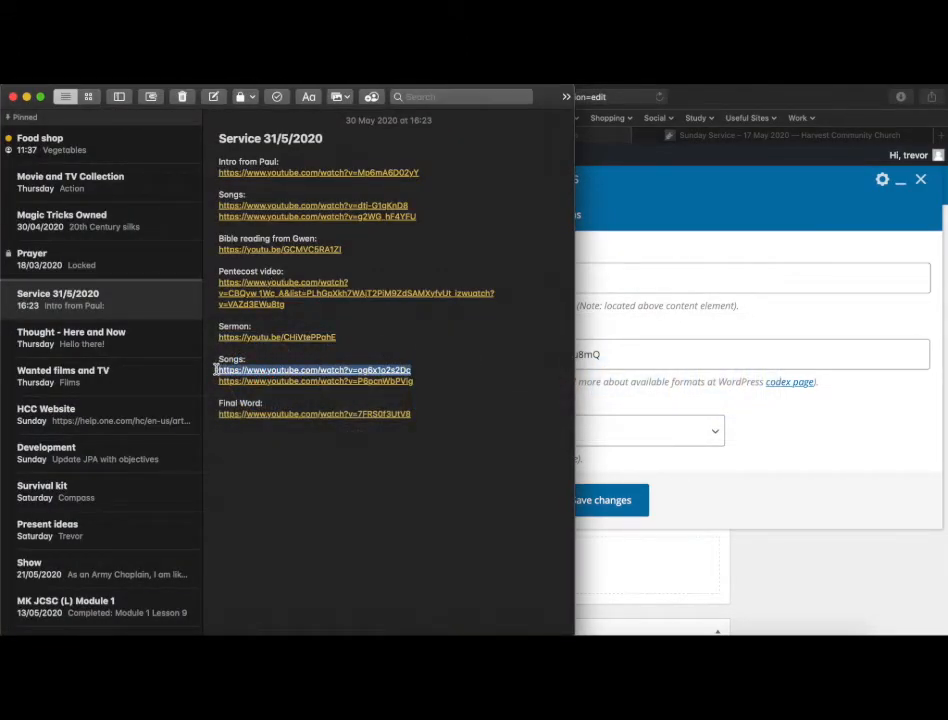
click(626, 353)
drag(631, 354, 420, 347)
key(super+v)
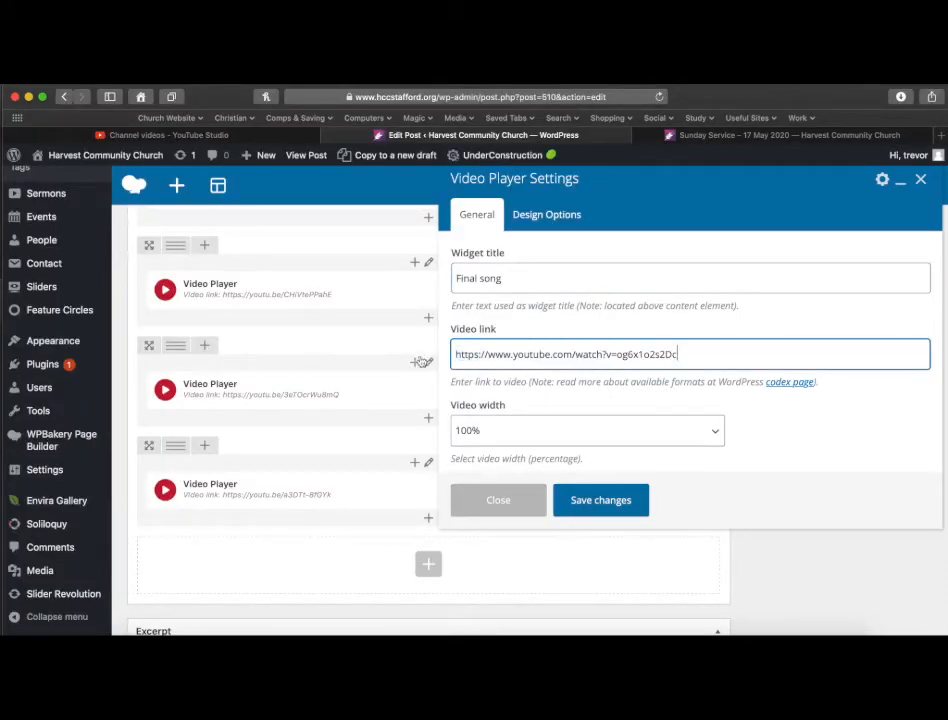
click(510, 280)
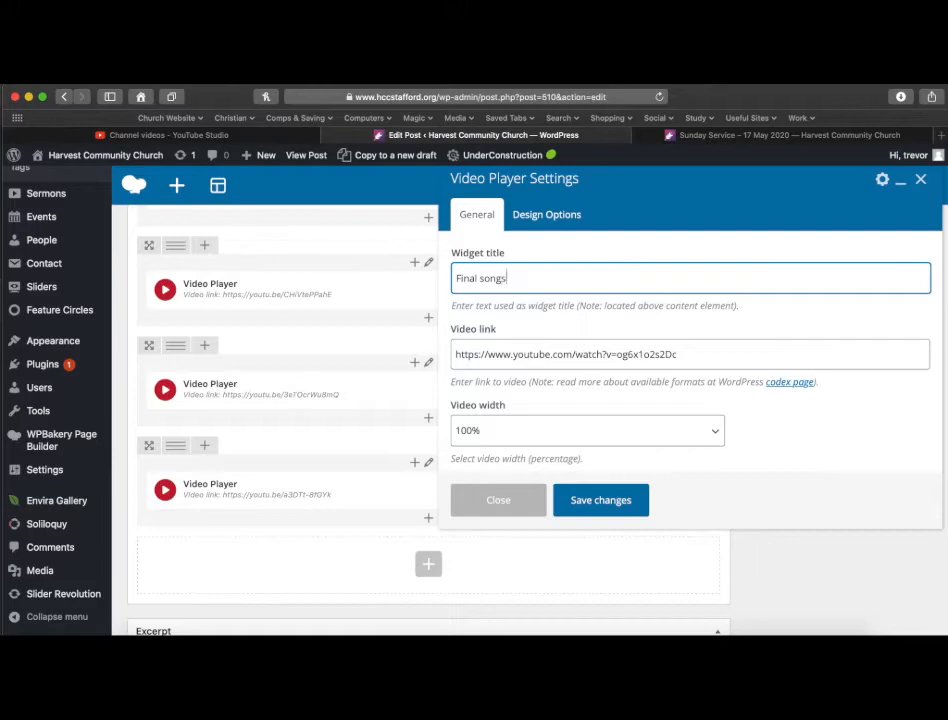
click(601, 501)
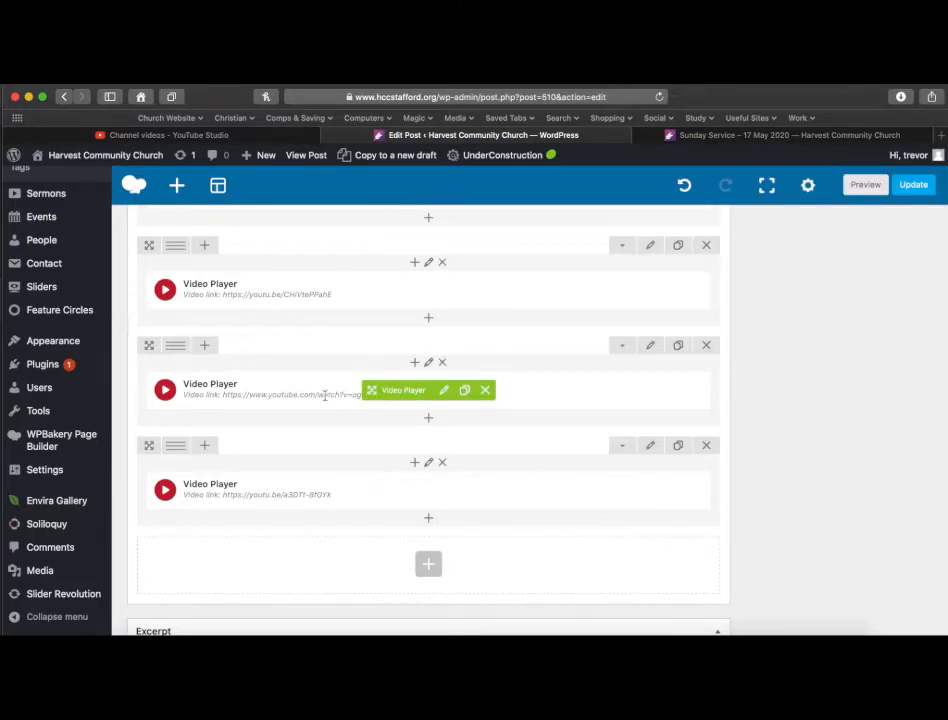
Add a new Video Player to that column with the note's second closing Songs link and save.
click(429, 420)
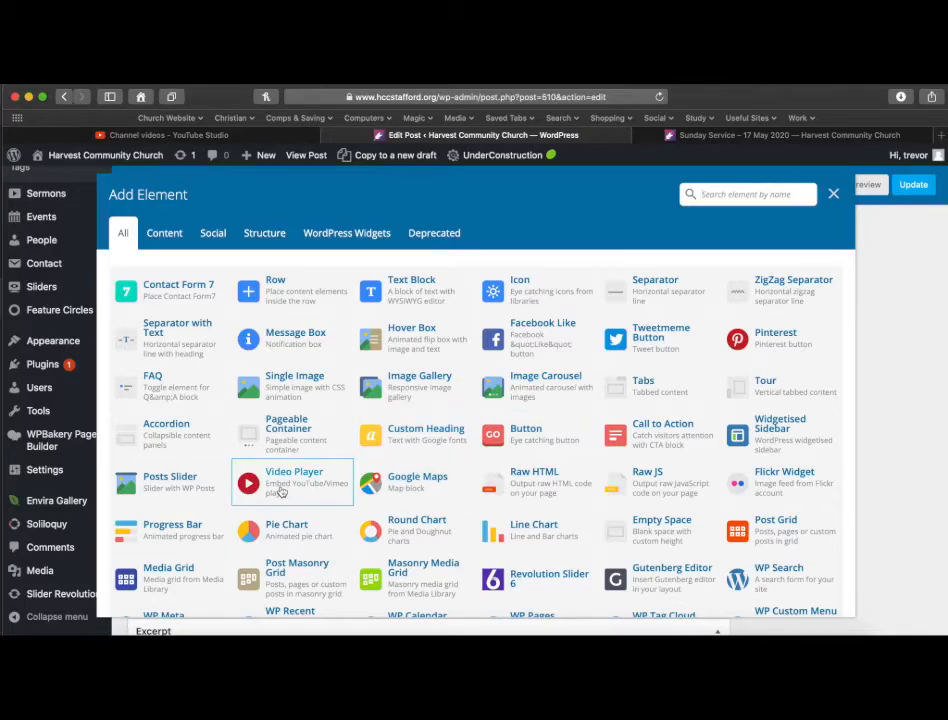
click(282, 491)
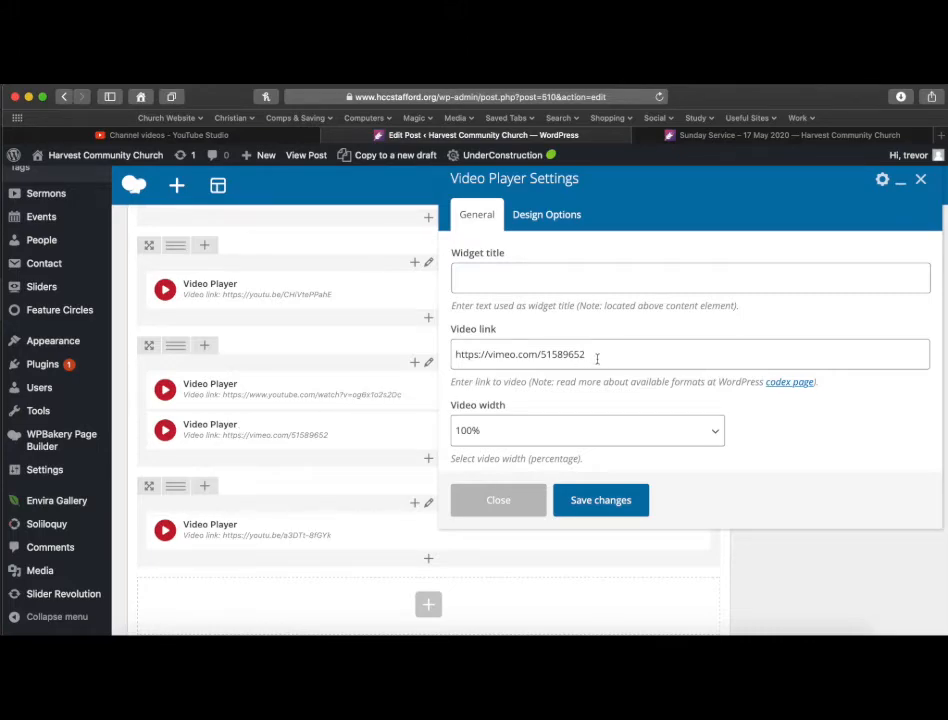
key(super+Tab)
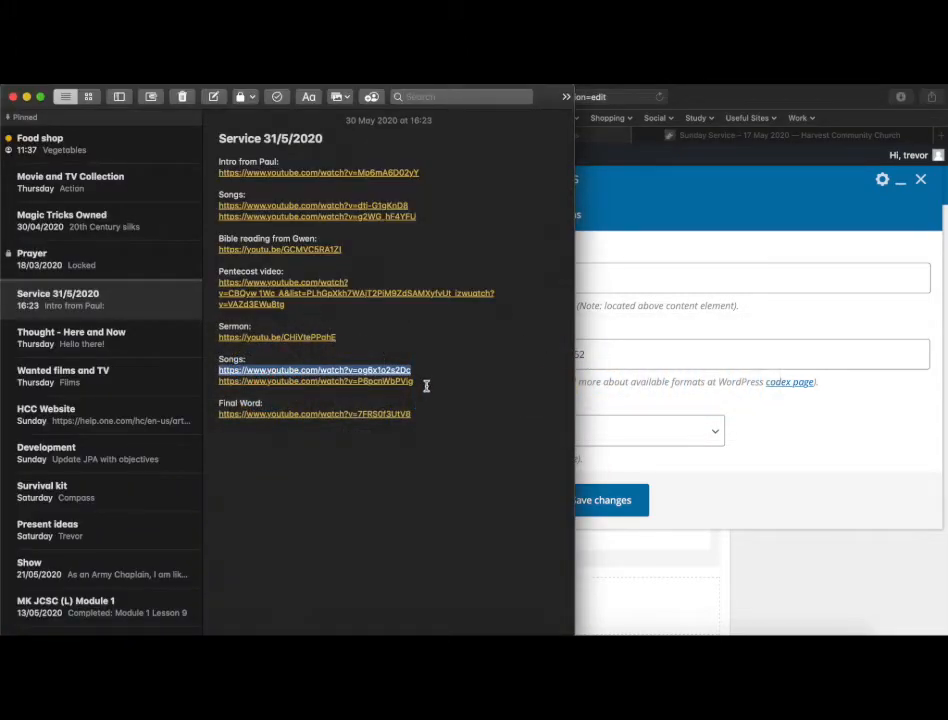
click(410, 381)
drag(410, 381, 215, 375)
key(super+c)
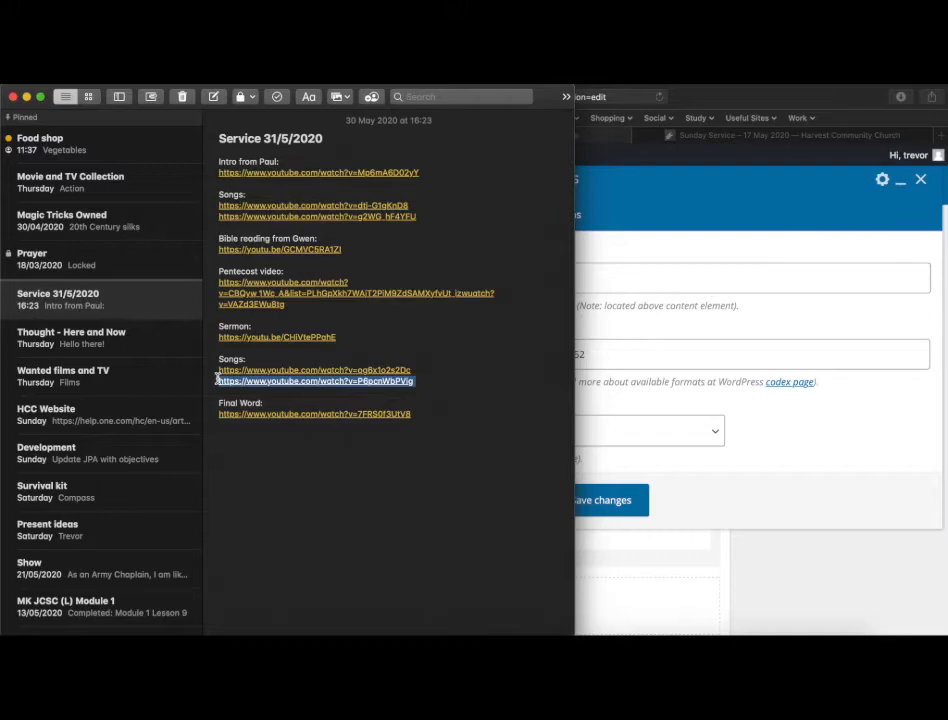
key(super+Tab)
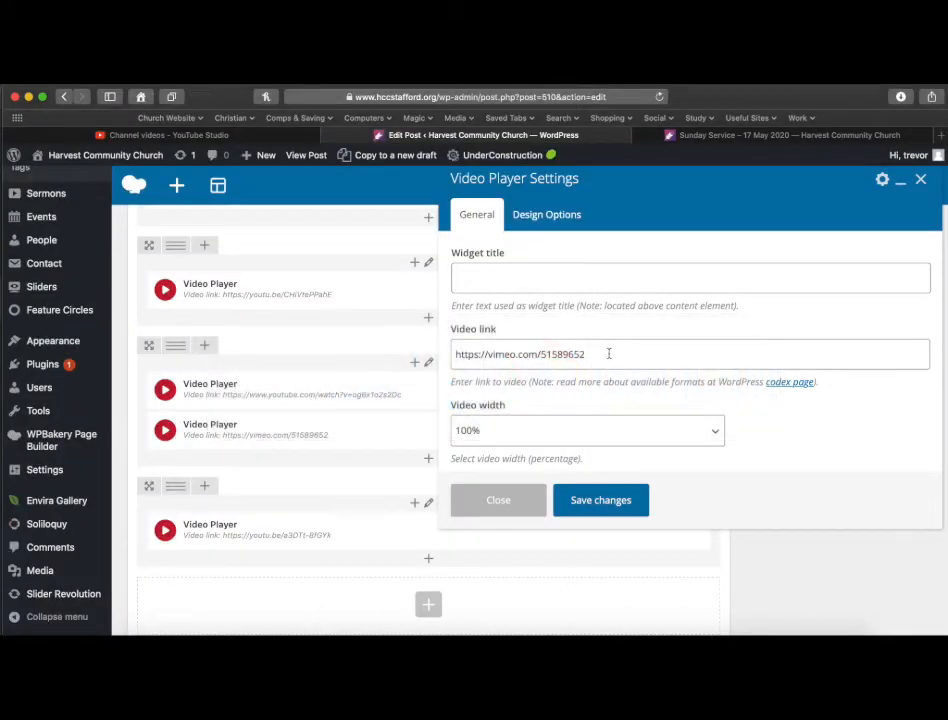
drag(609, 352, 429, 355)
key(super+v)
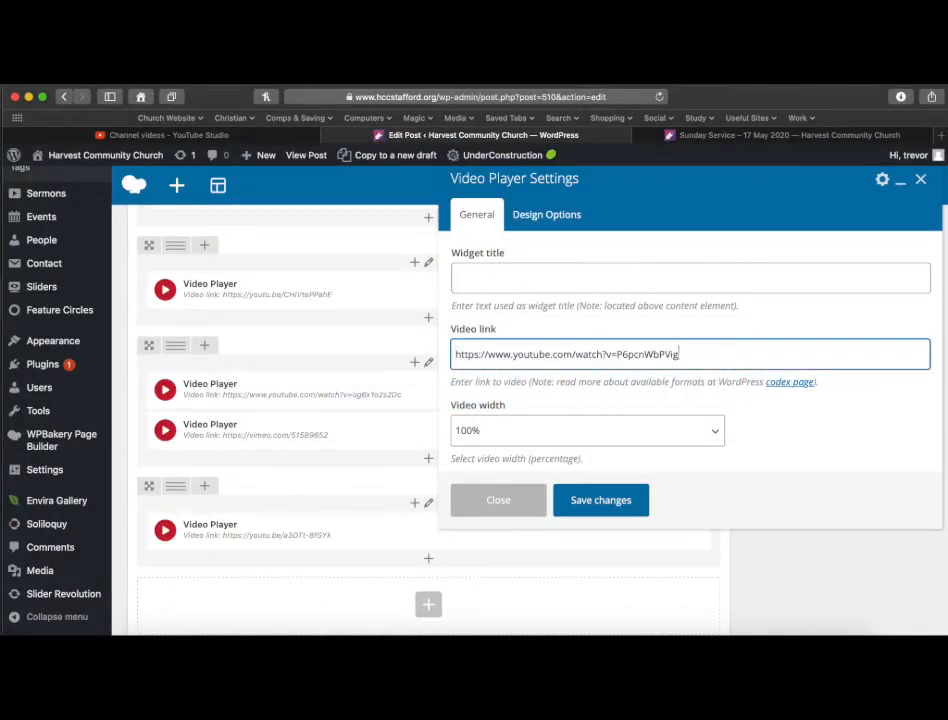
click(618, 500)
Replace the Closing words player's link with the Final Word link from the service note and save.
scroll(618, 500, down, 2)
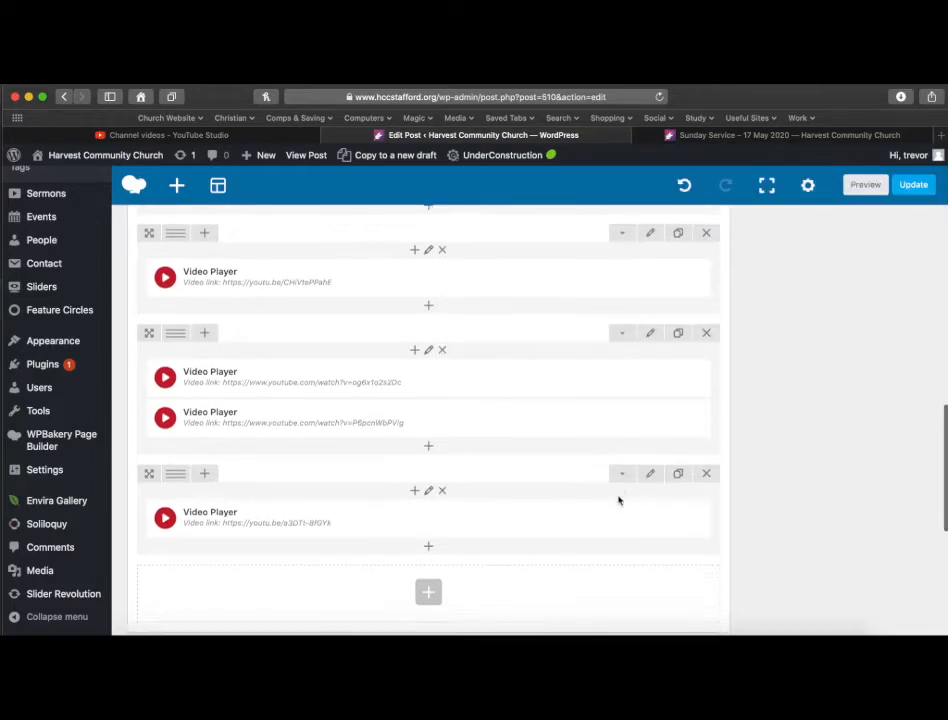
mouse_move(384, 438)
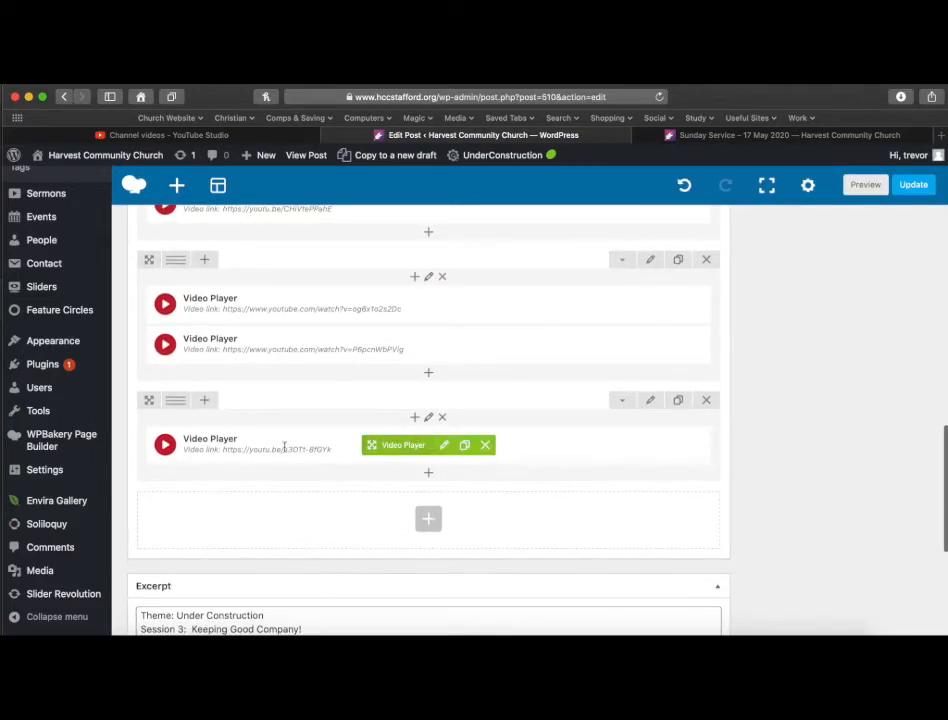
click(444, 445)
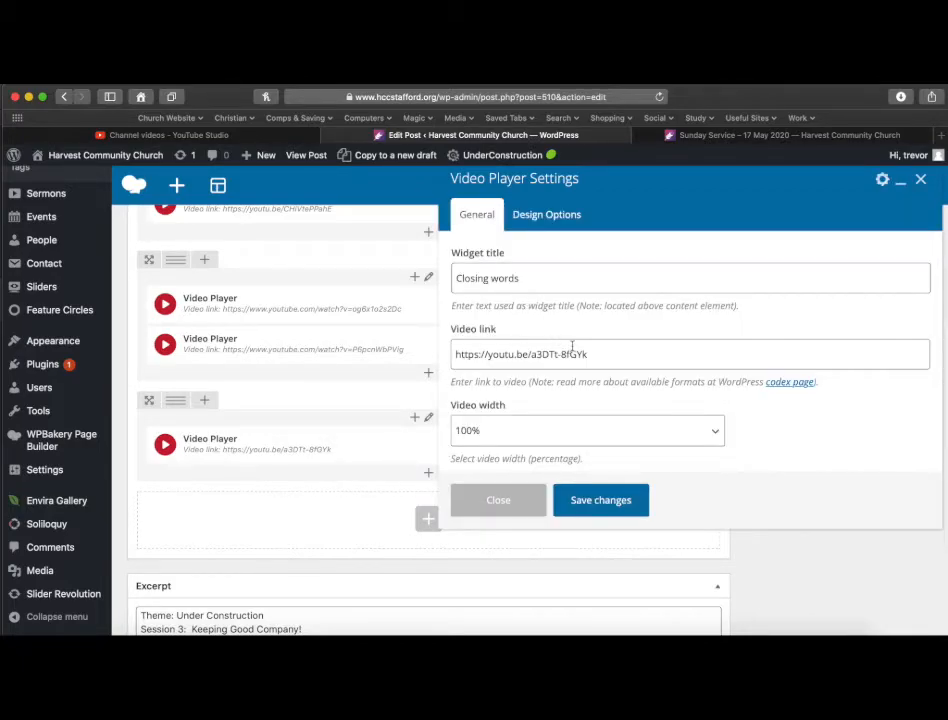
key(super+Tab)
drag(423, 414, 212, 414)
key(super+c)
key(super+Tab)
drag(614, 355, 380, 349)
key(super+v)
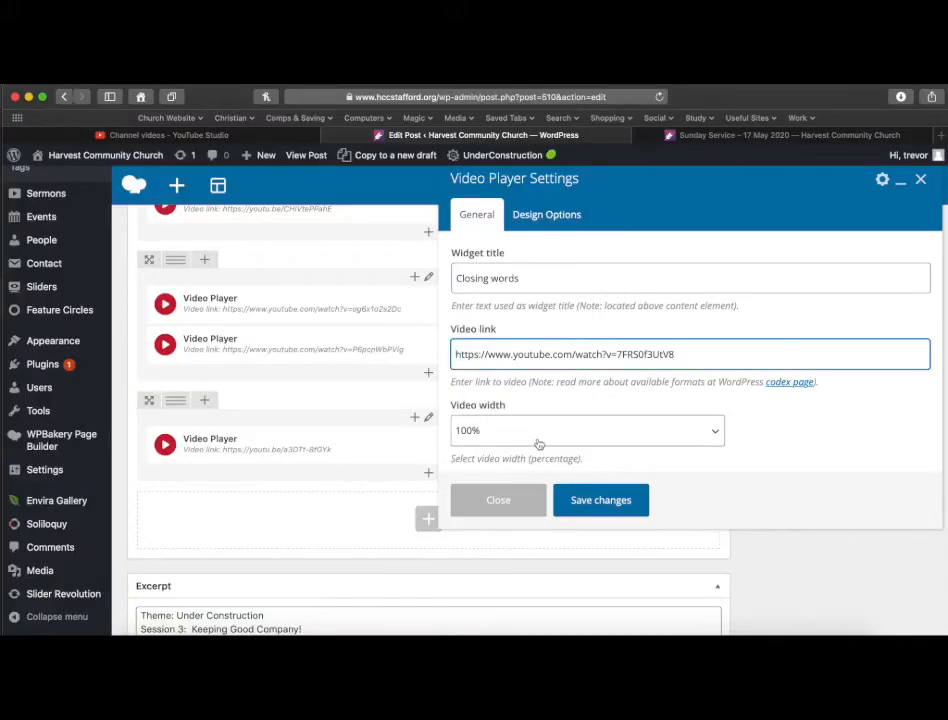
click(601, 502)
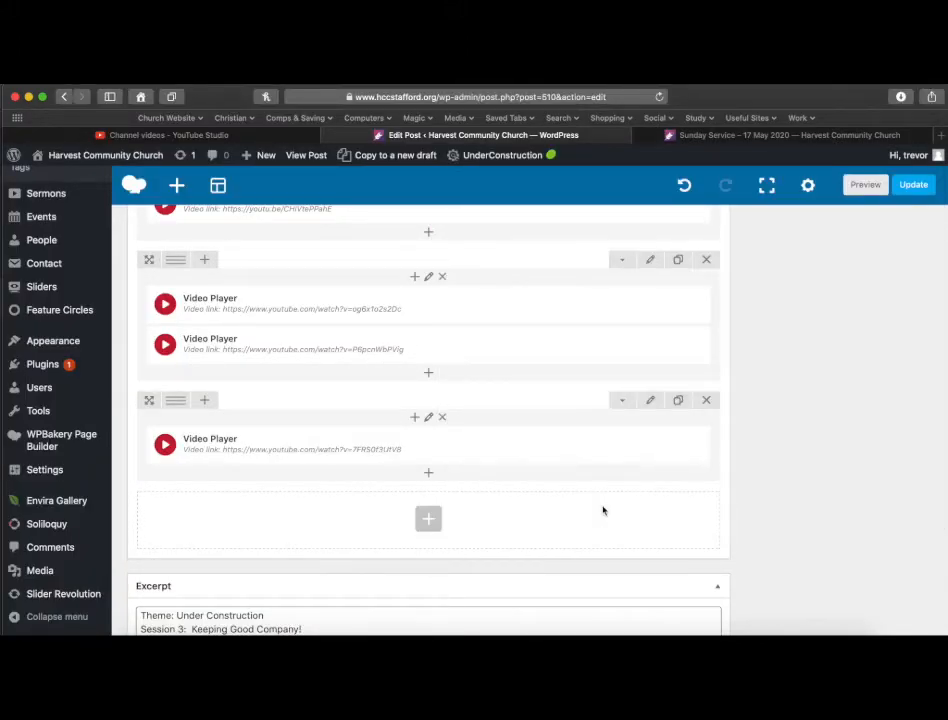
Change the excerpt theme to "Pentecost Sunday" and delete the Session 3 line.
scroll(563, 488, down, 3)
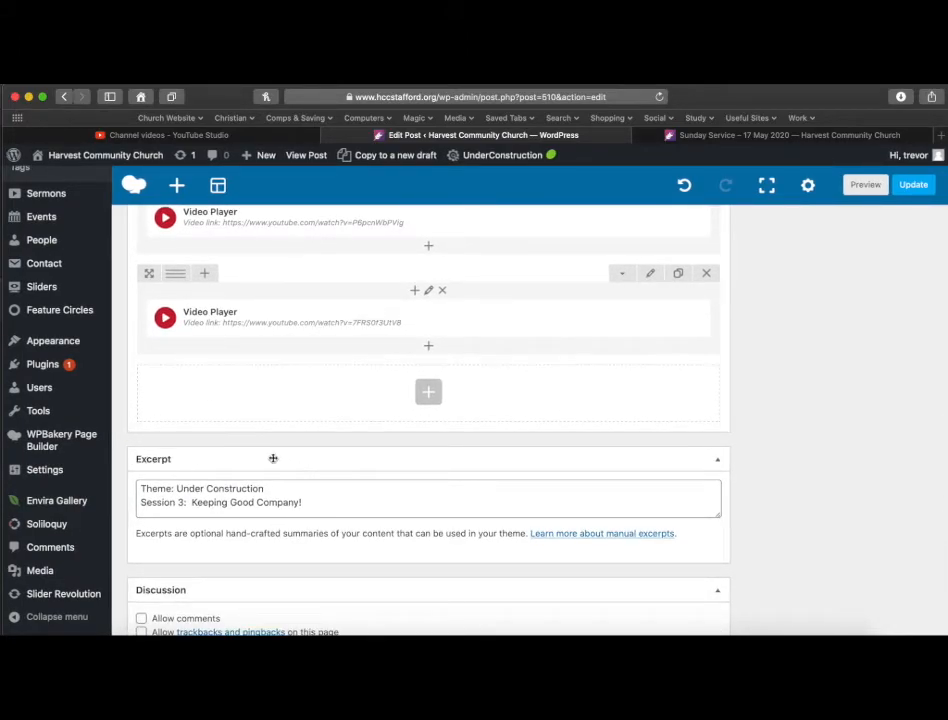
drag(288, 489, 181, 494)
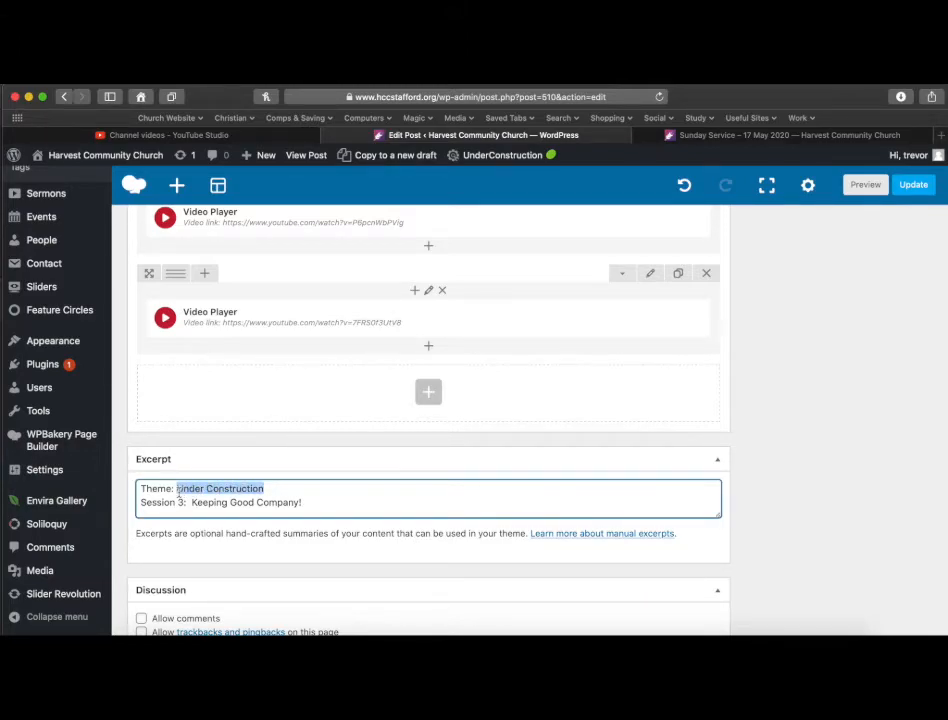
text(Pentecost Sunday)
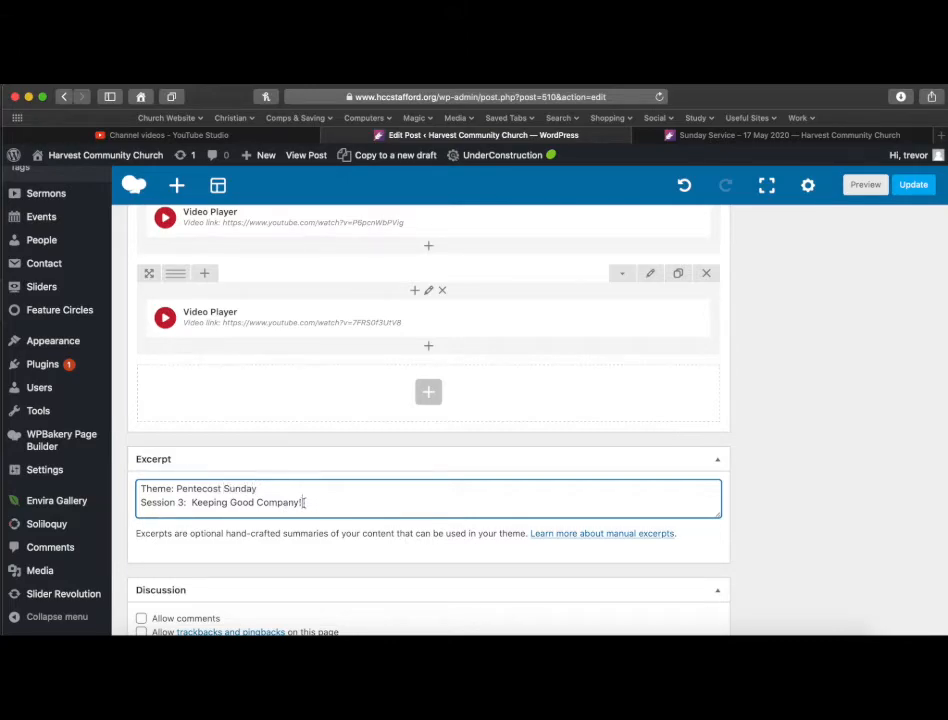
drag(307, 503, 104, 500)
key(BackSpace)
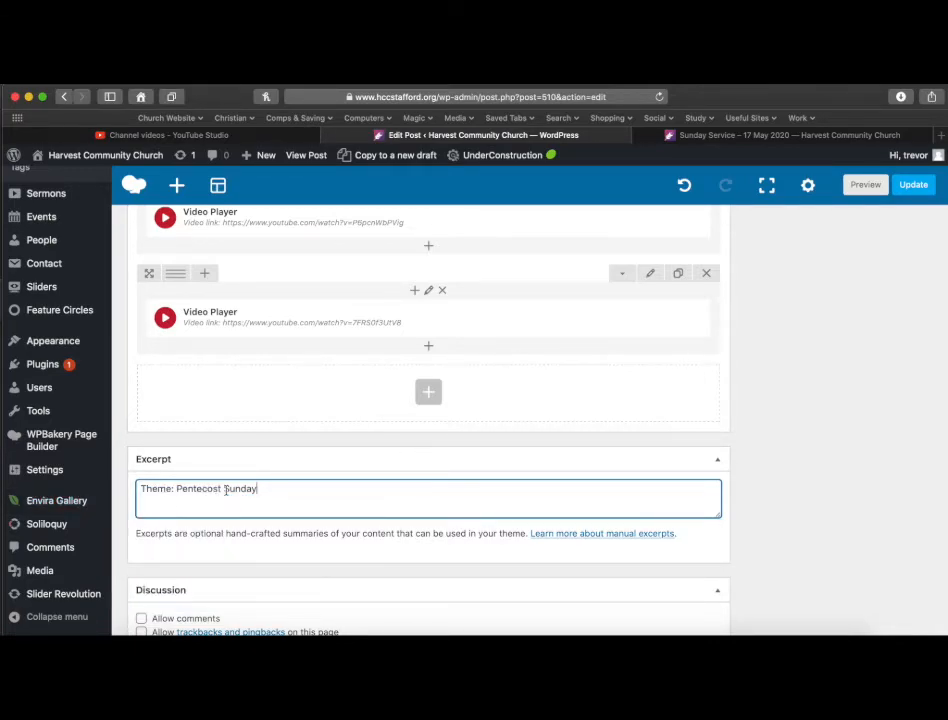
Schedule the post for publication.
scroll(226, 489, down, 1)
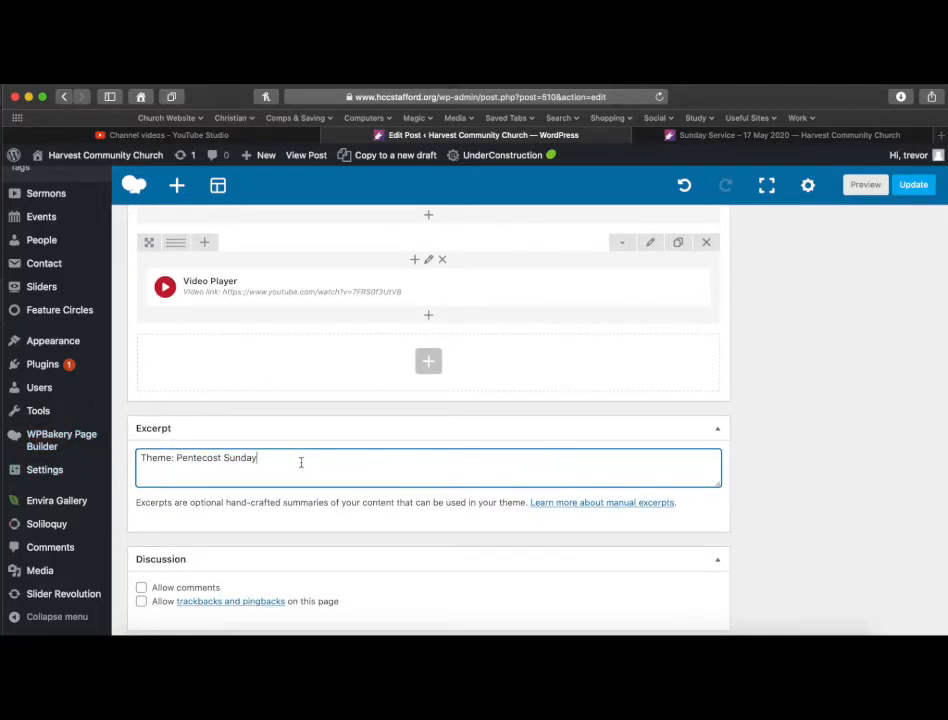
scroll(301, 462, up, 10)
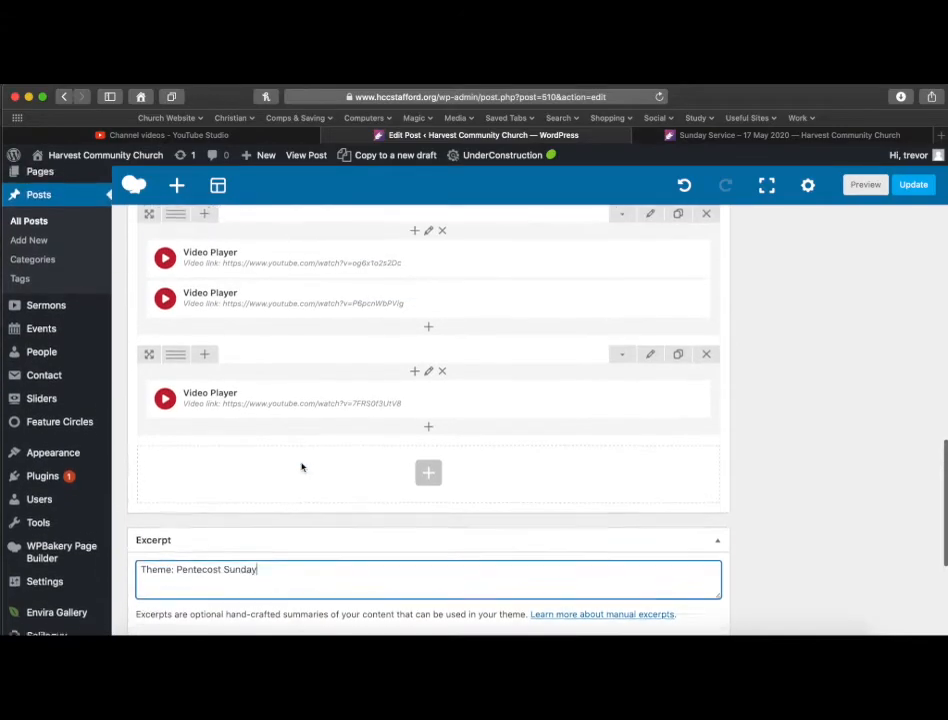
scroll(301, 466, up, 10)
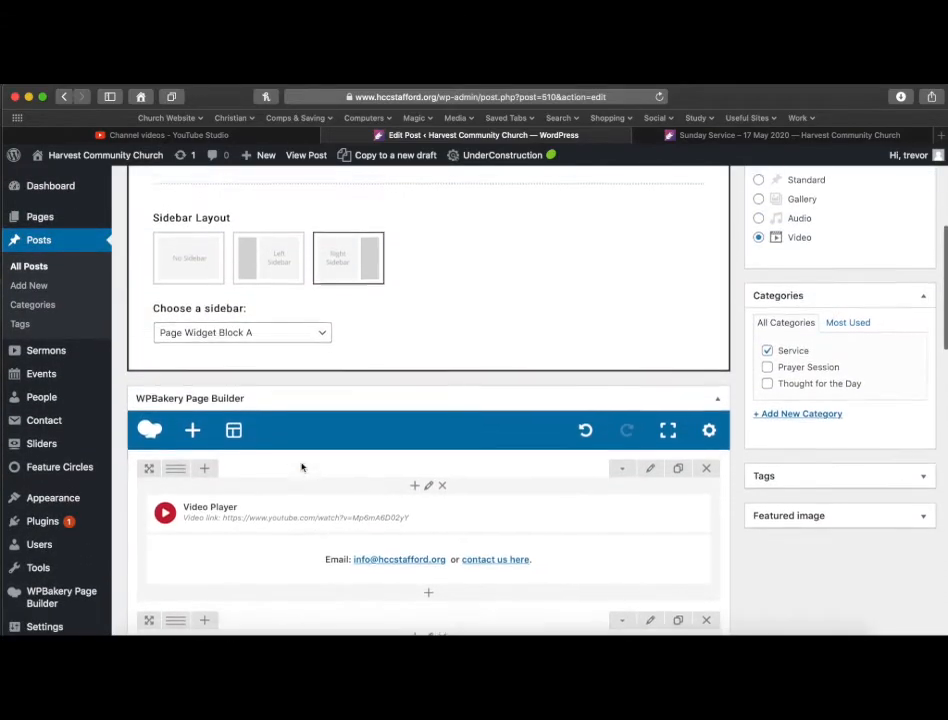
scroll(302, 464, up, 3)
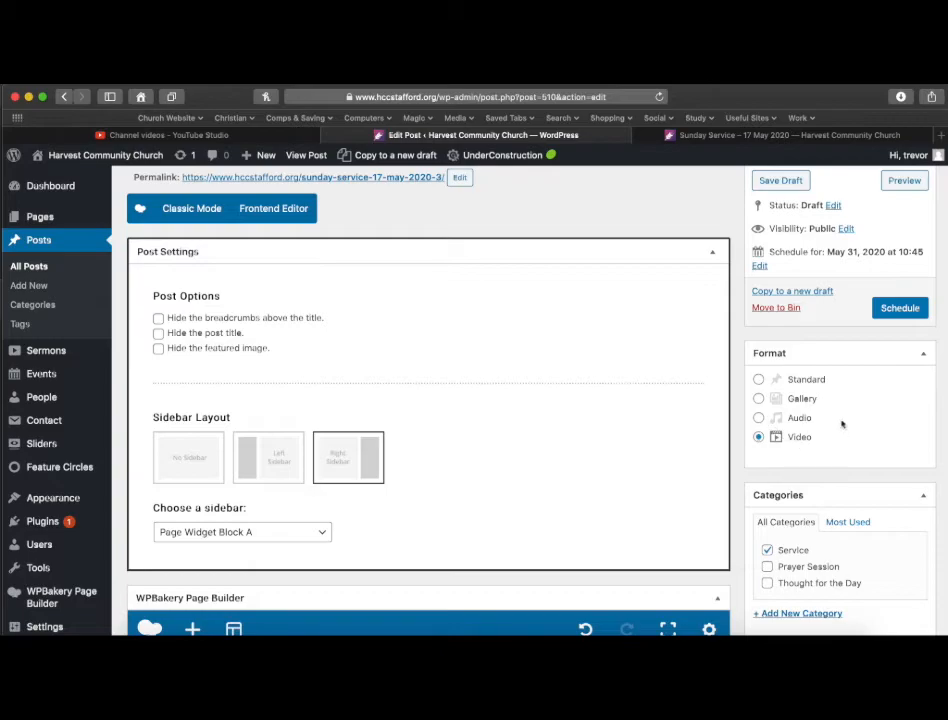
scroll(752, 428, up, 3)
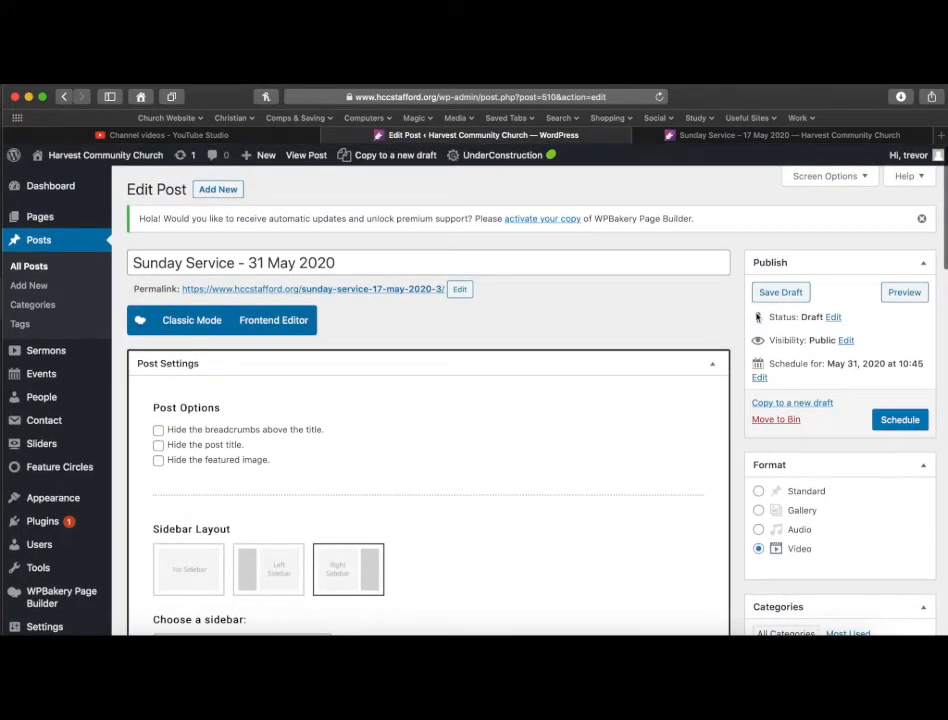
click(903, 421)
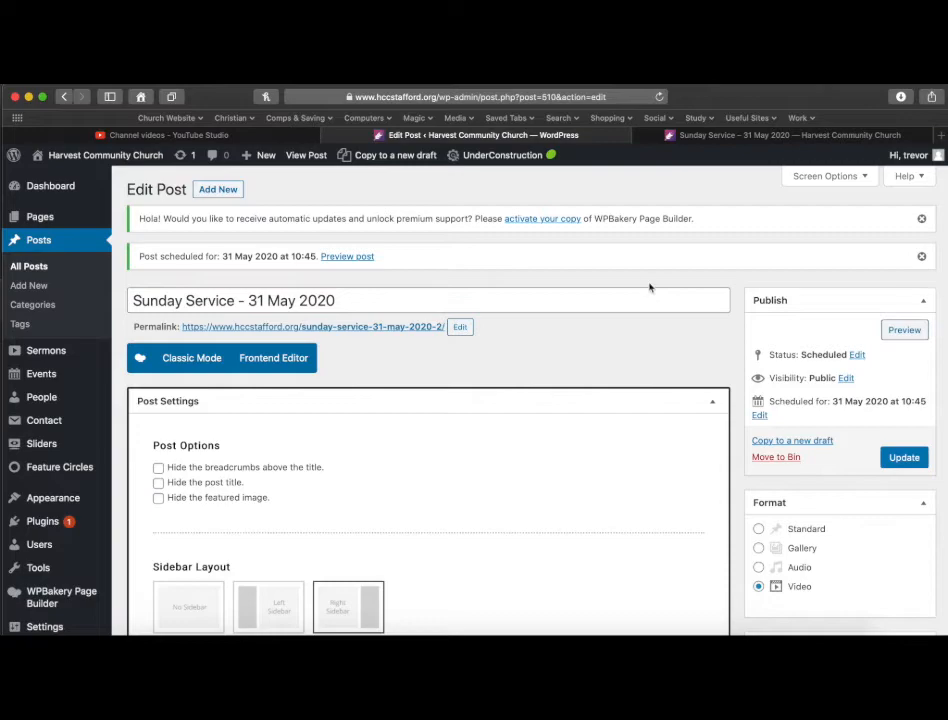
Open the post preview tab and scroll through the service videos to review the page.
click(724, 140)
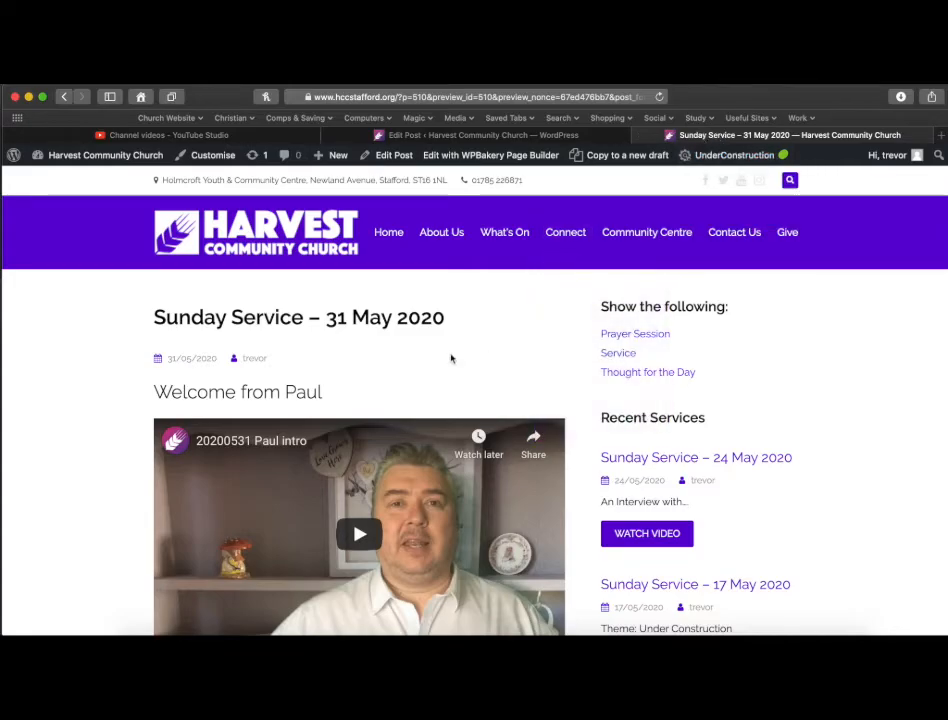
scroll(462, 362, down, 10)
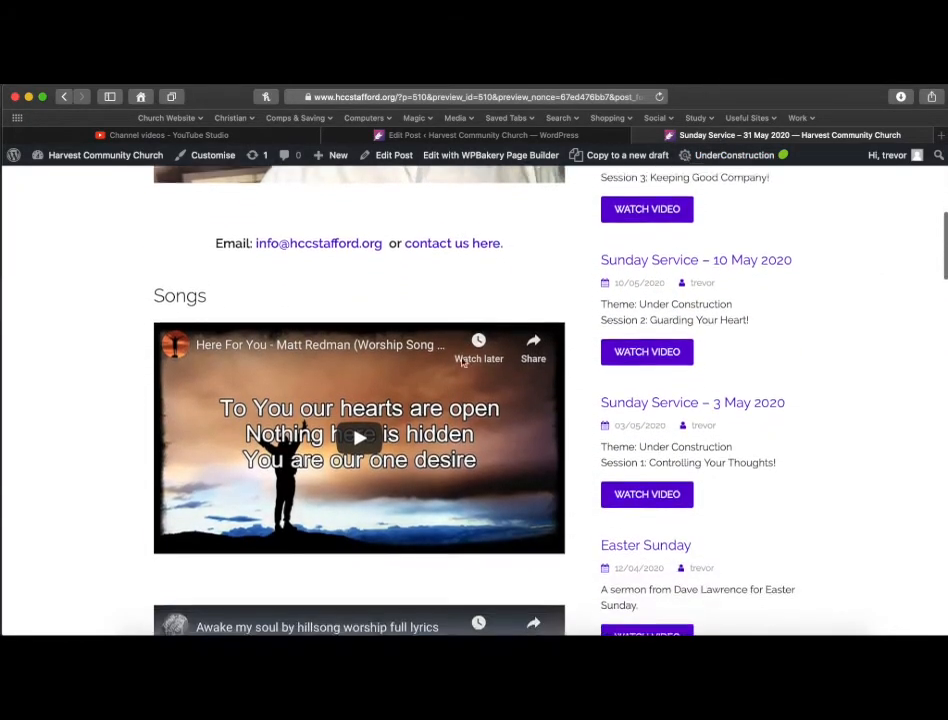
scroll(462, 362, down, 10)
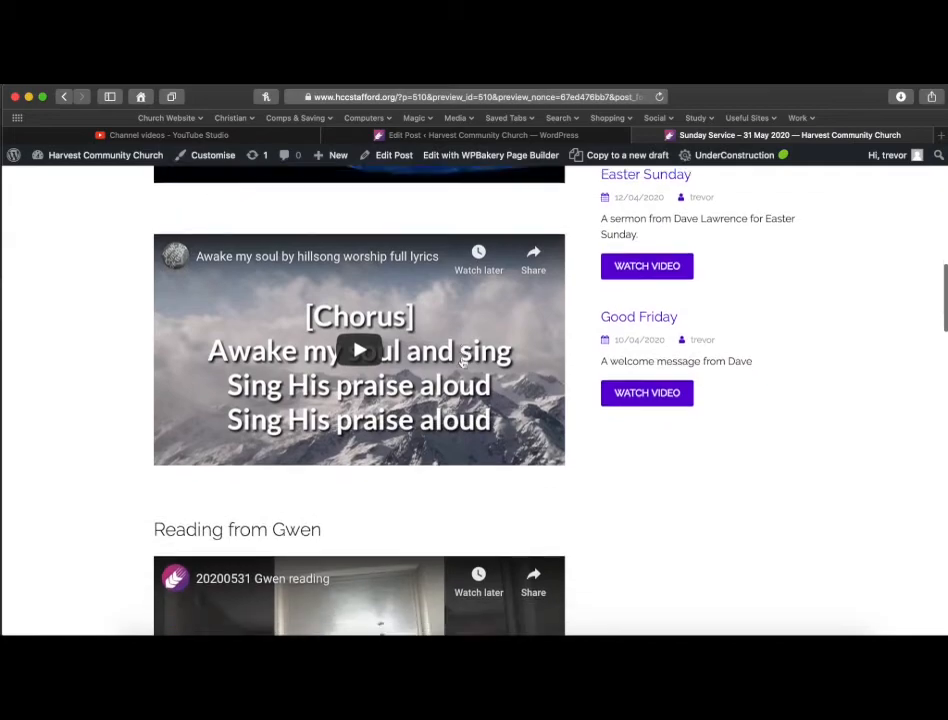
scroll(462, 362, down, 10)
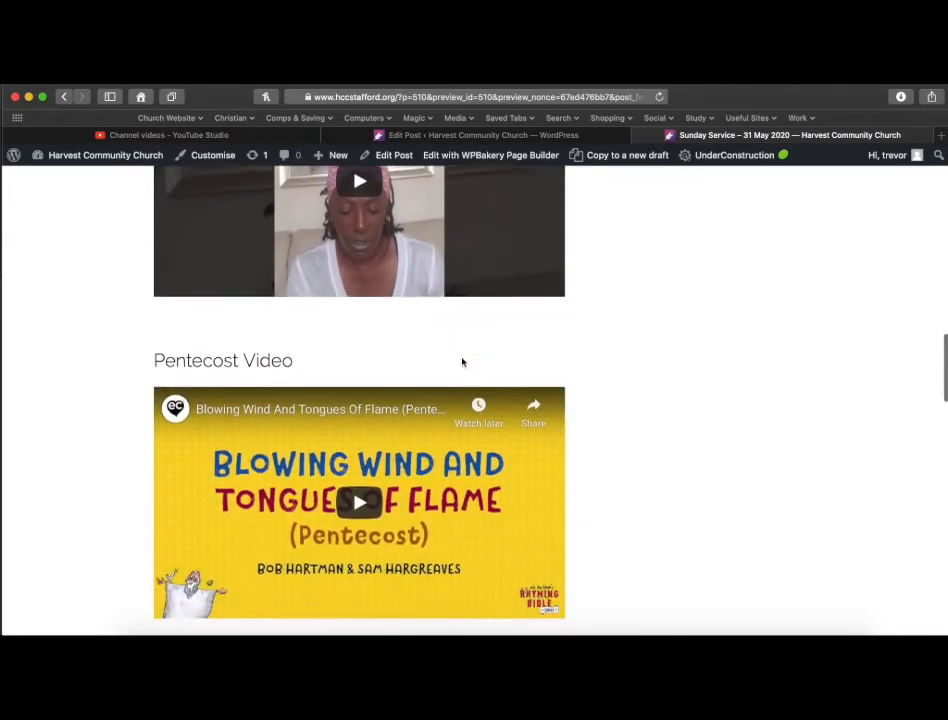
scroll(462, 362, down, 10)
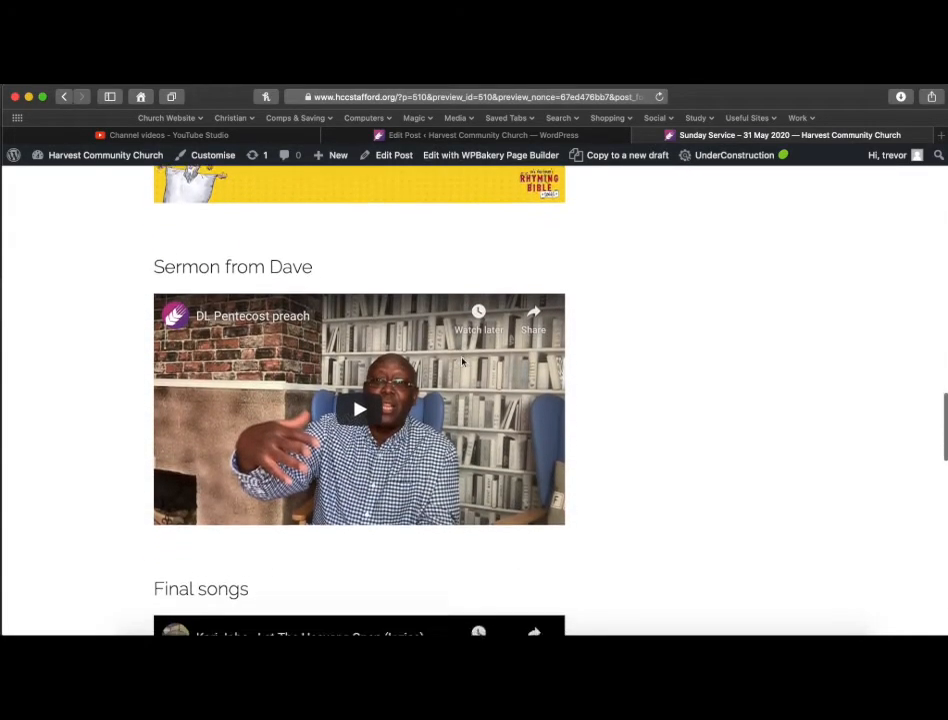
scroll(462, 362, down, 10)
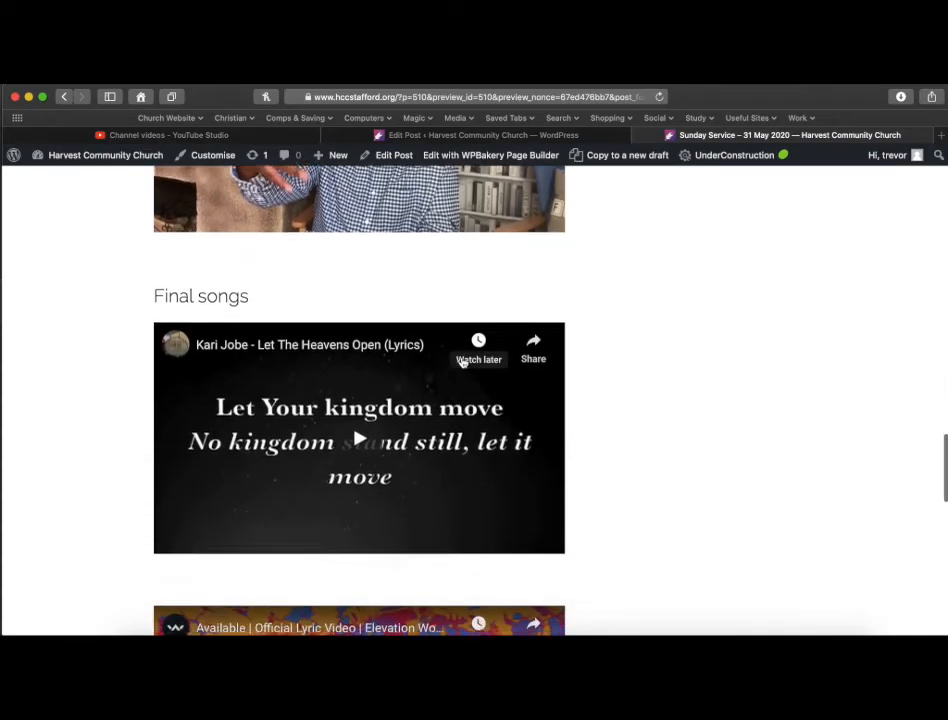
Scroll back through the remaining preview sections to the top of the page and close the preview tab.
scroll(462, 362, down, 10)
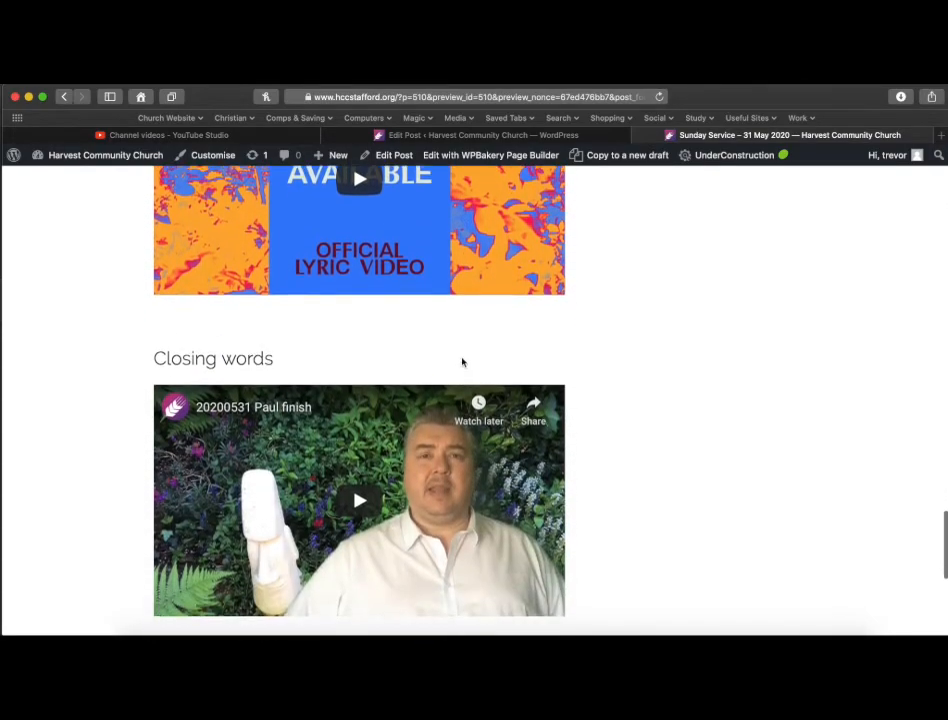
scroll(462, 362, down, 3)
scroll(462, 362, up, 6)
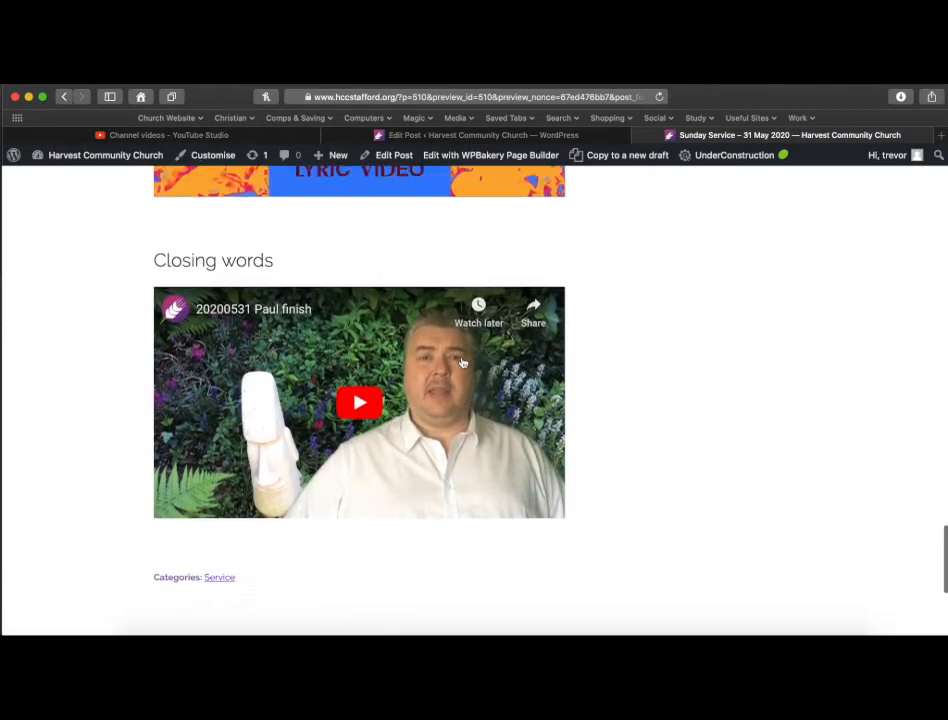
scroll(462, 362, up, 10)
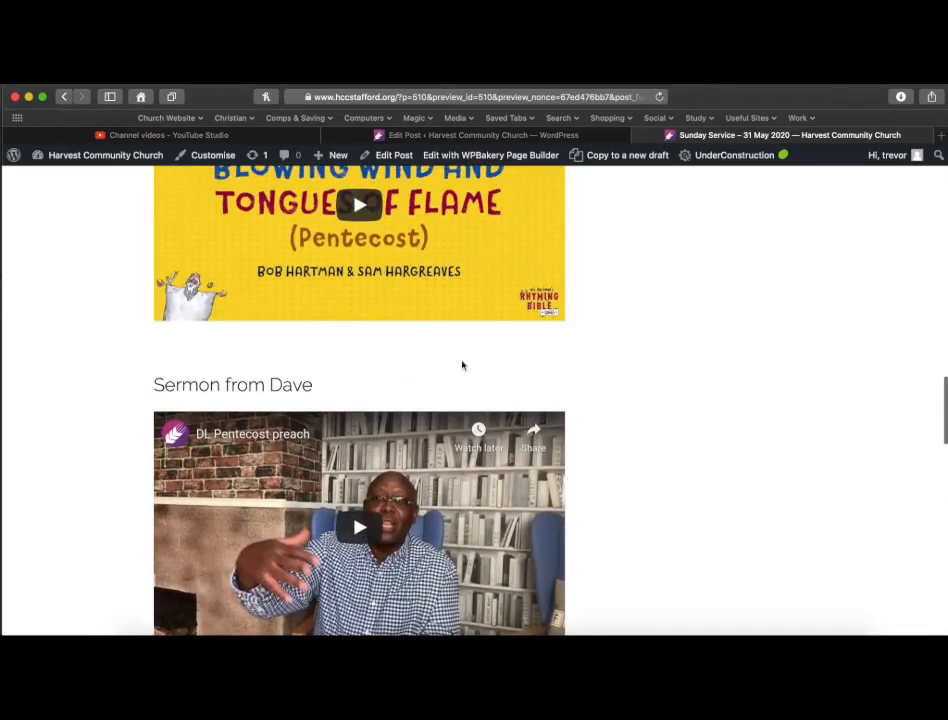
scroll(462, 362, up, 10)
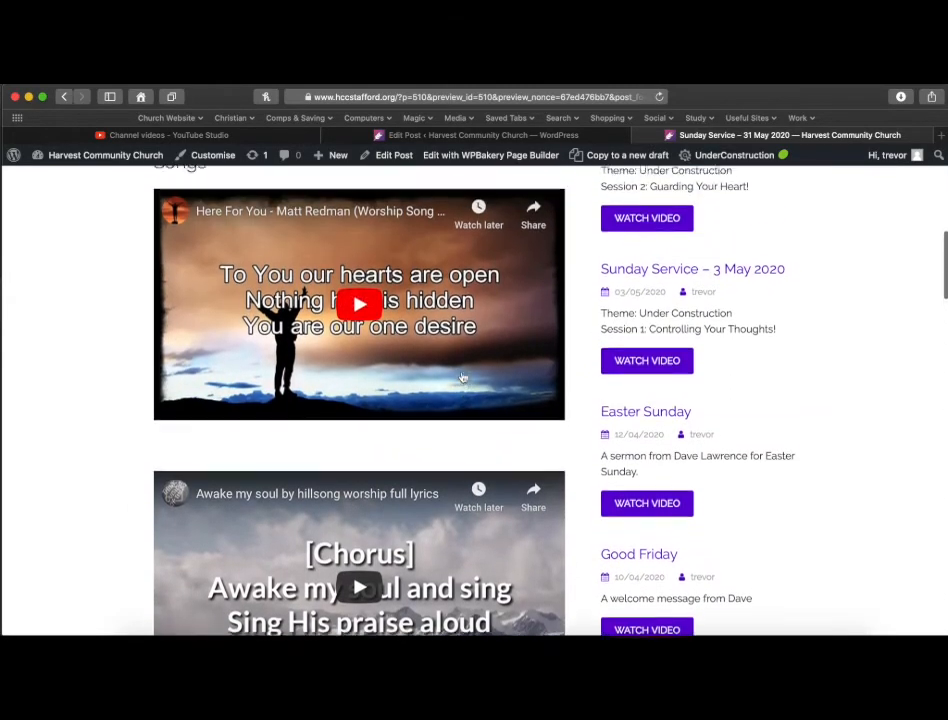
scroll(462, 376, up, 5)
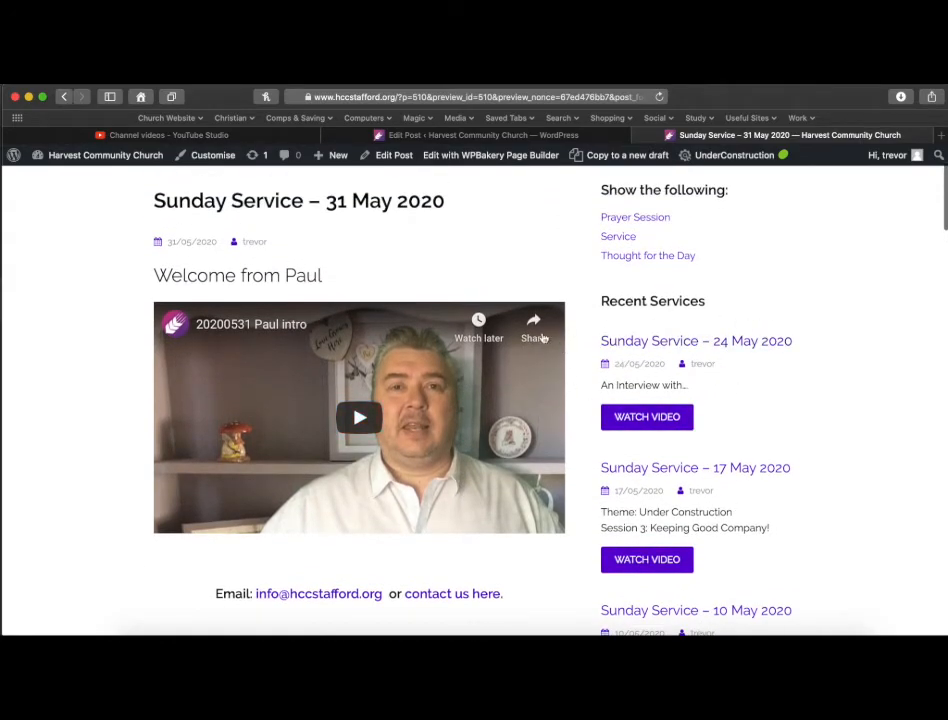
scroll(530, 268, up, 3)
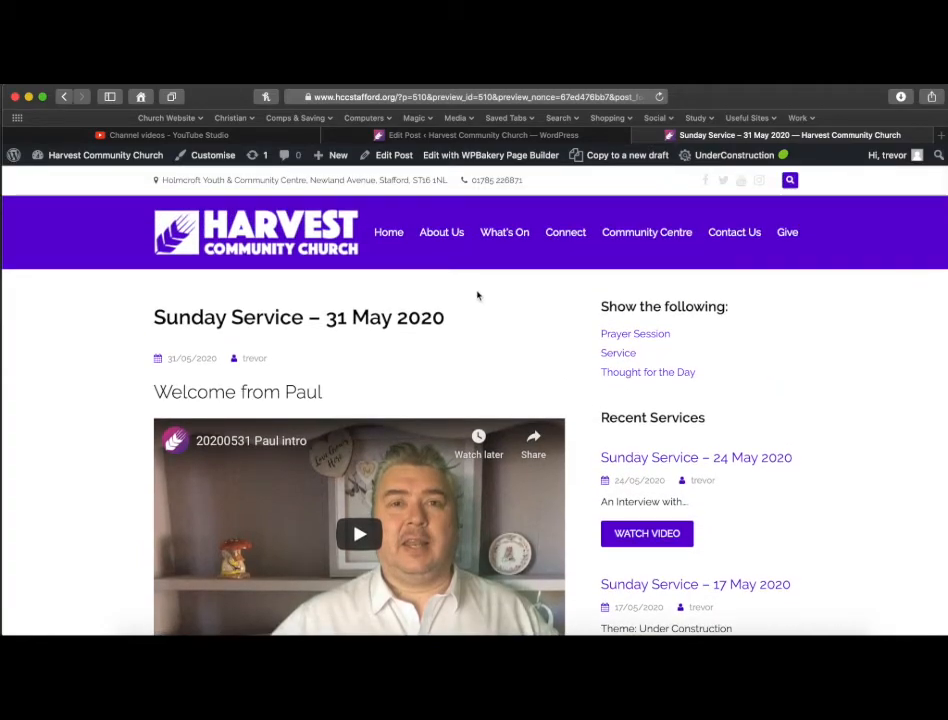
click(640, 137)
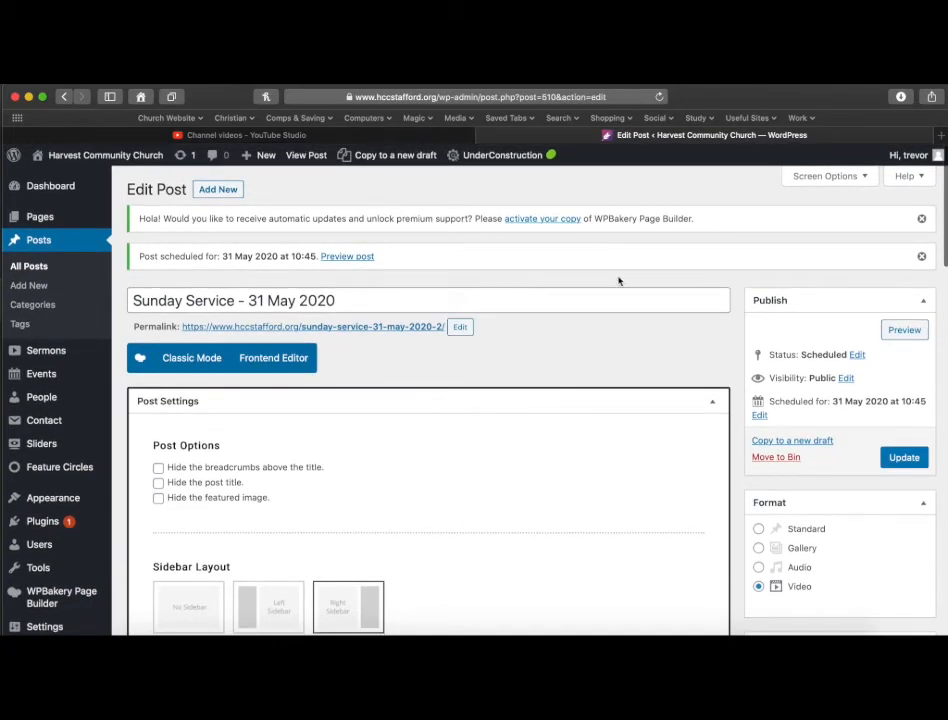
Inspect the post content in Classic Mode and the Frontend Editor, then return to the Backend Editor.
scroll(618, 281, down, 3)
scroll(618, 281, down, 6)
scroll(618, 281, up, 9)
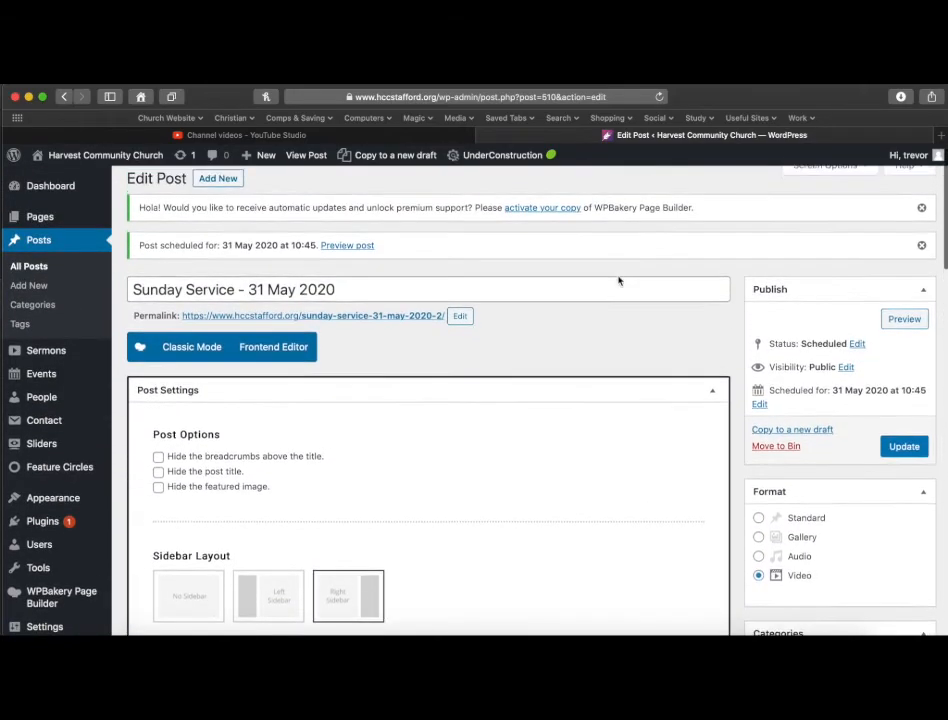
scroll(618, 281, up, 1)
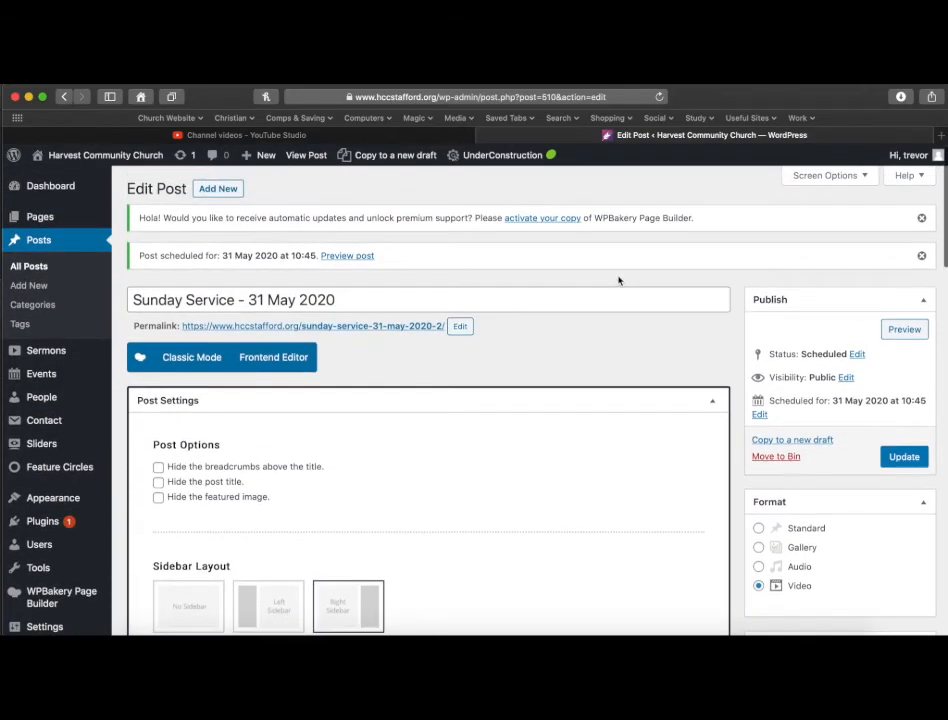
click(199, 363)
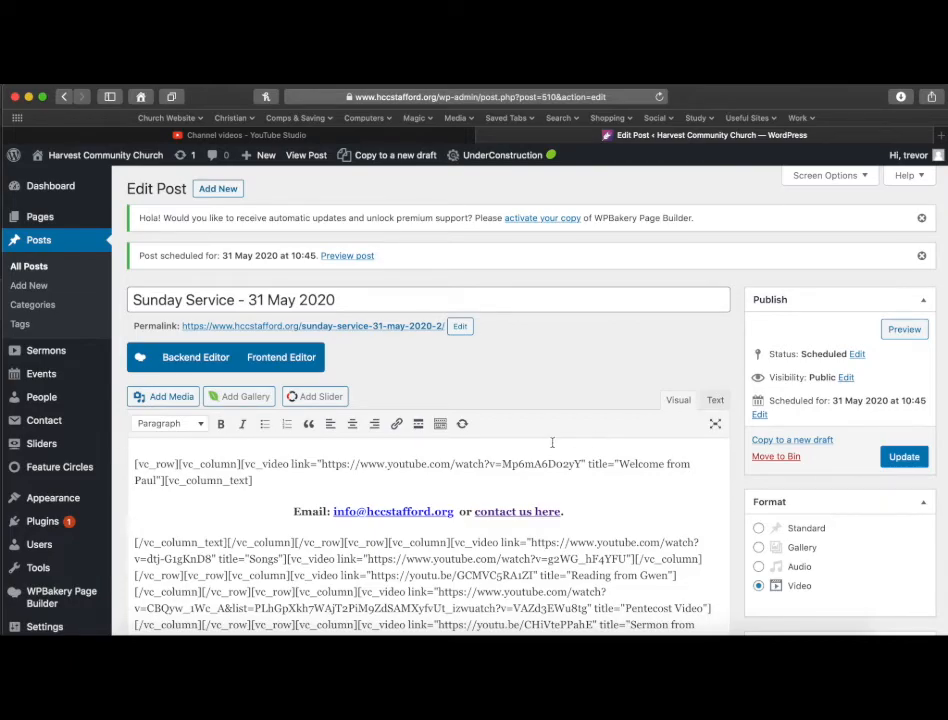
scroll(551, 442, down, 3)
scroll(228, 338, up, 2)
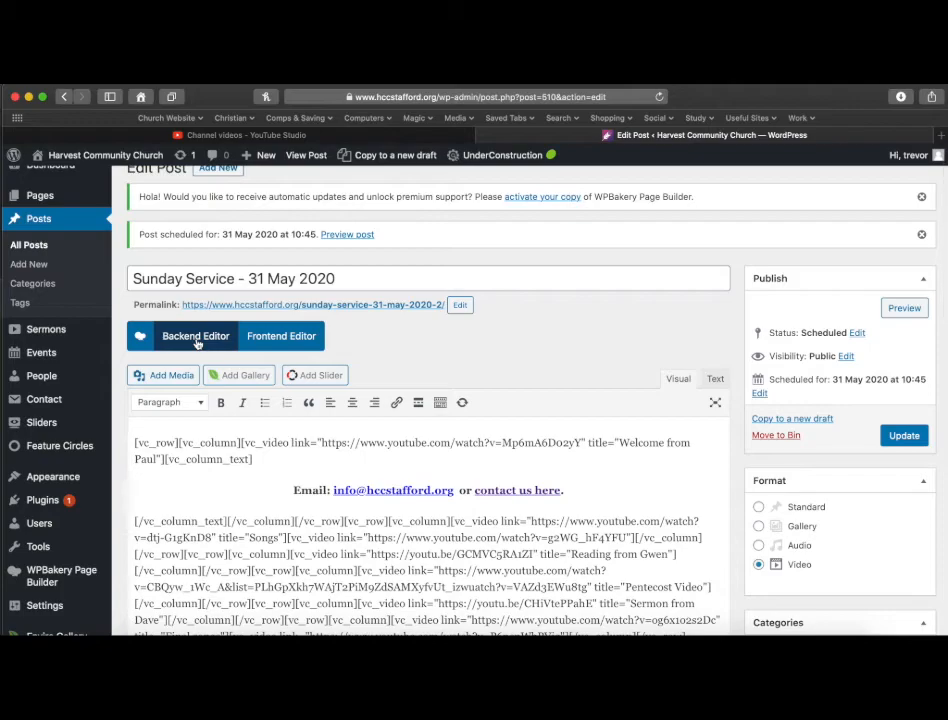
click(291, 340)
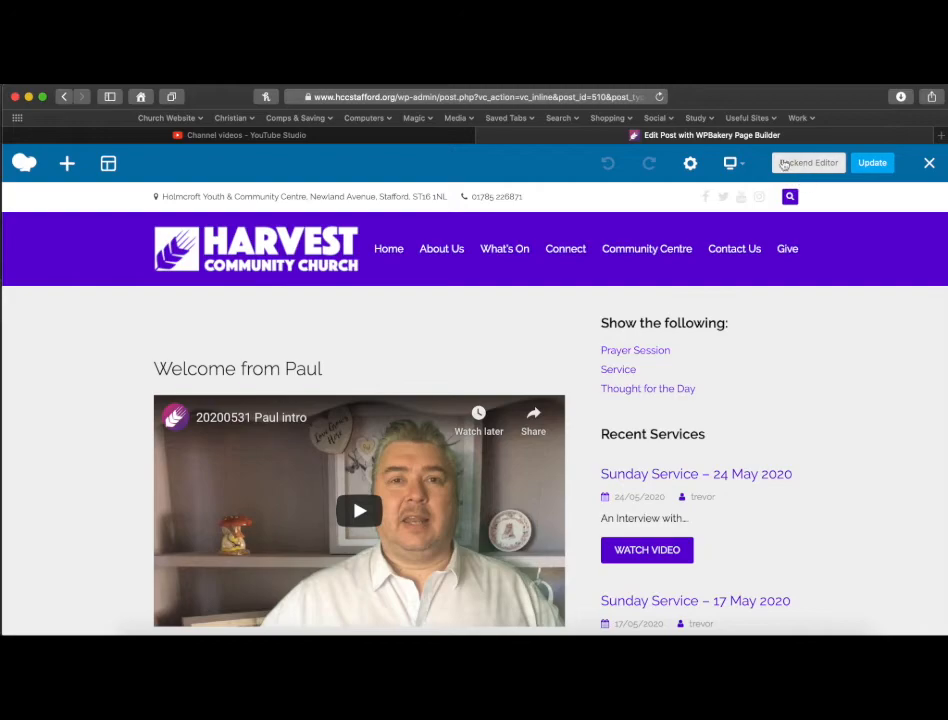
click(810, 163)
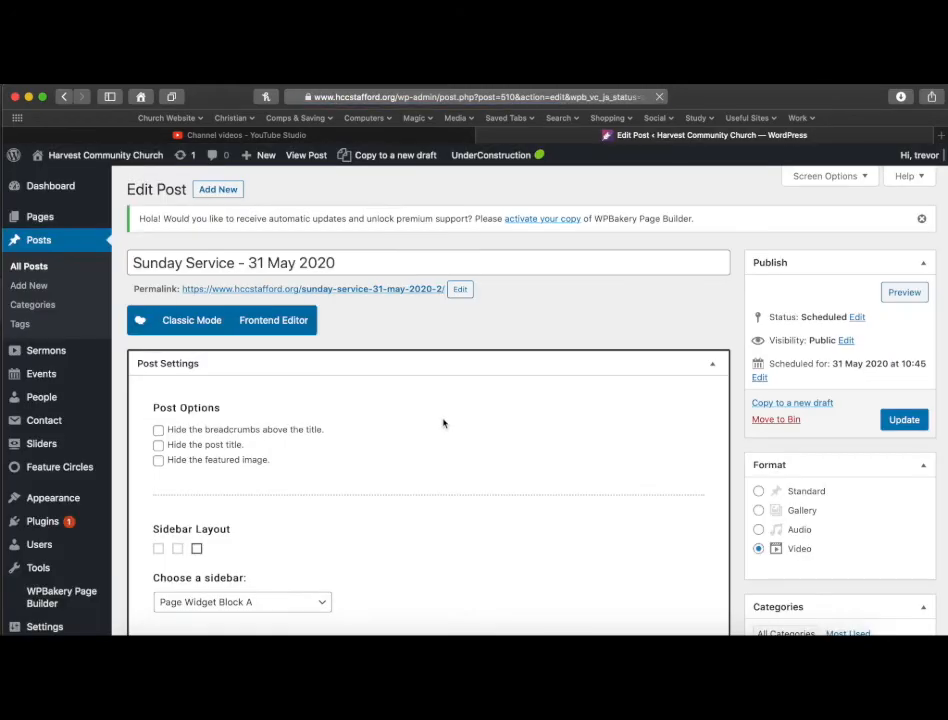
Check the page builder layout of the post and update the scheduled post.
scroll(466, 457, down, 5)
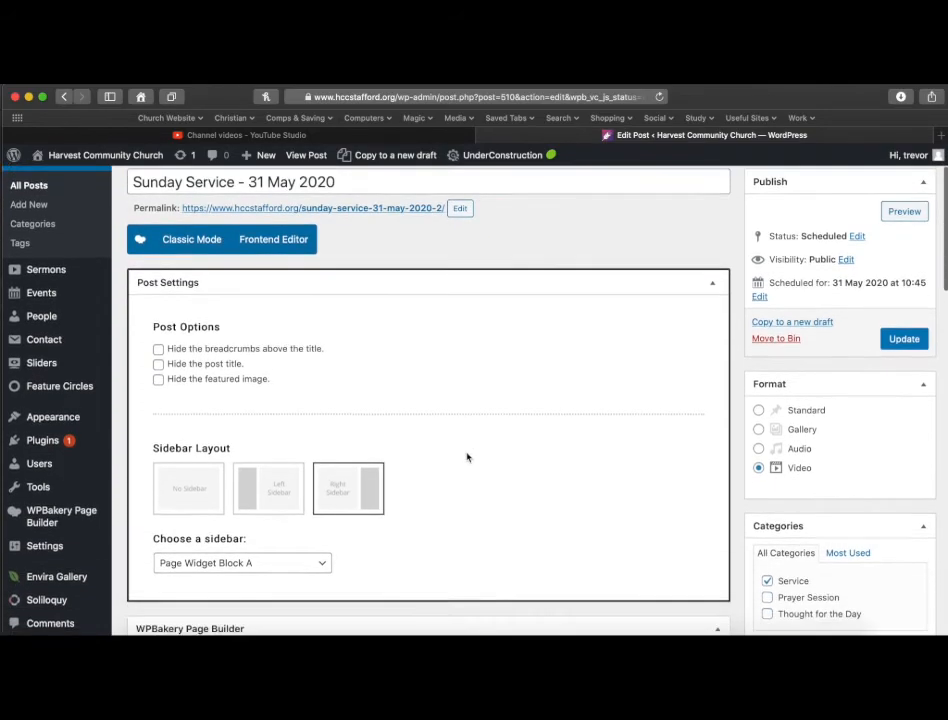
scroll(466, 457, down, 5)
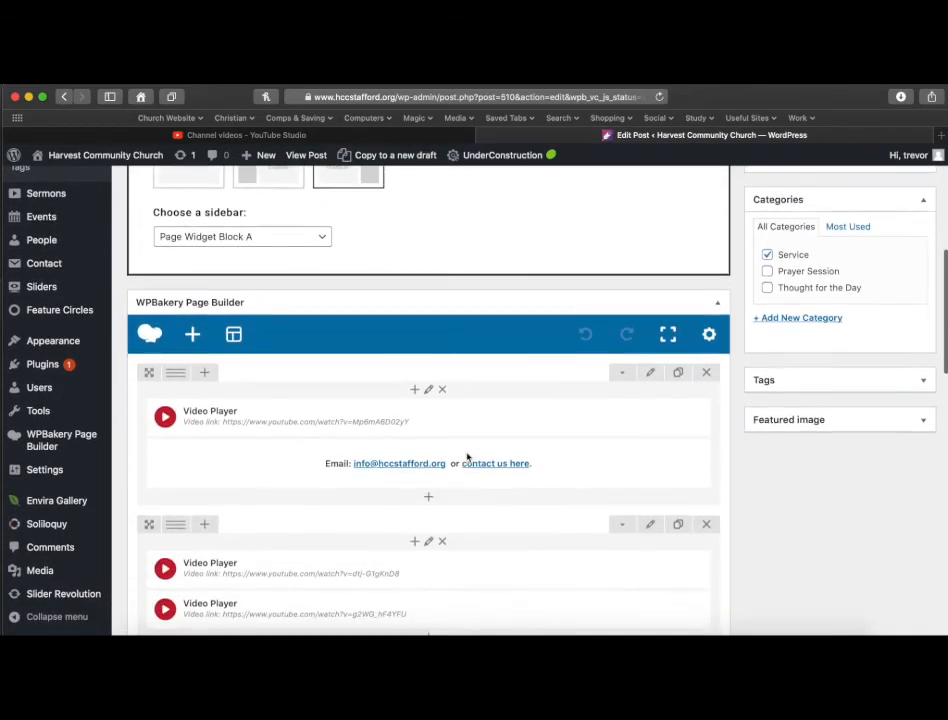
scroll(466, 457, up, 10)
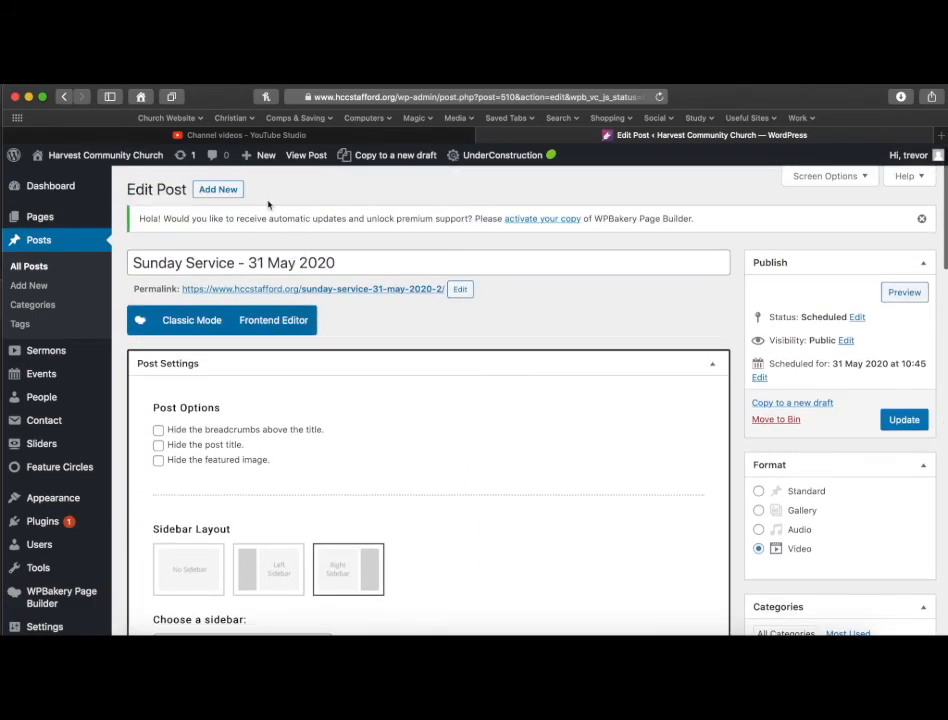
click(902, 424)
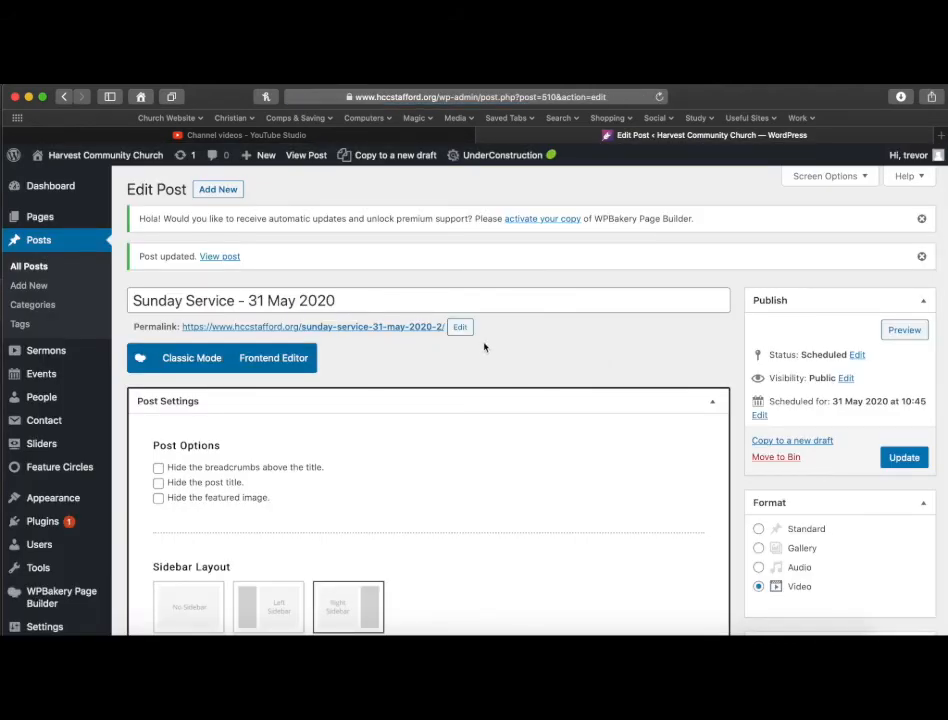
Open the list of all posts and scroll through the scheduled and published entries.
click(39, 240)
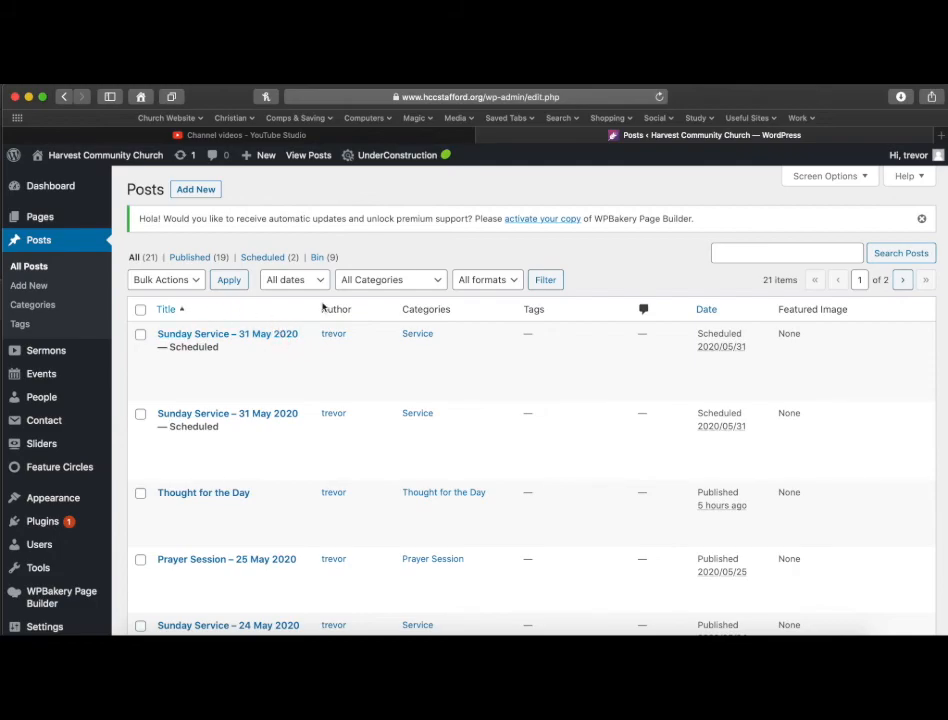
scroll(432, 276, down, 5)
scroll(432, 276, up, 2)
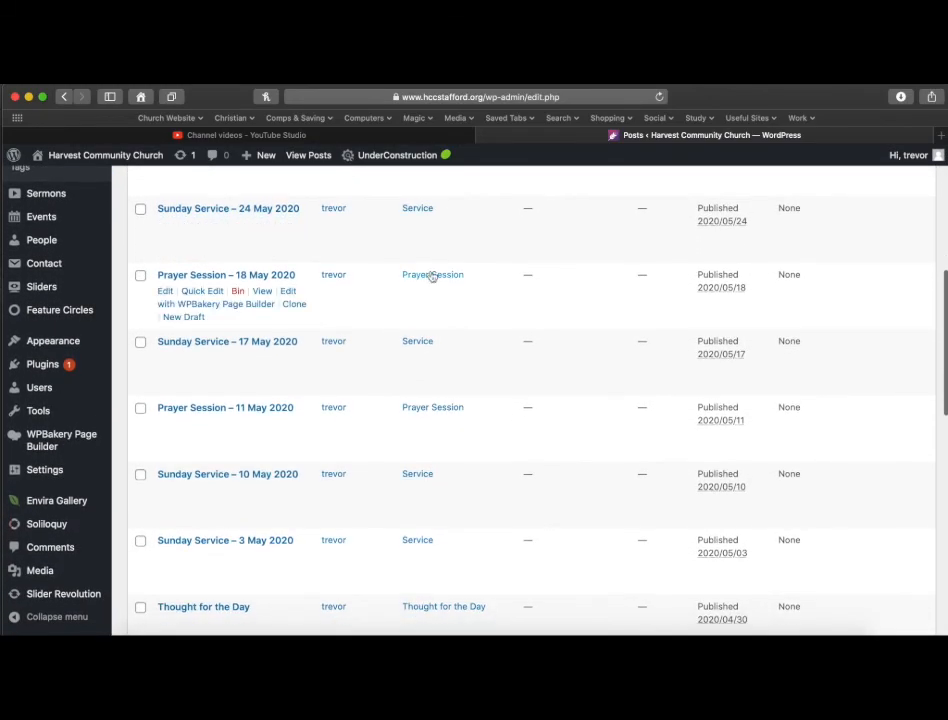
scroll(432, 275, up, 2)
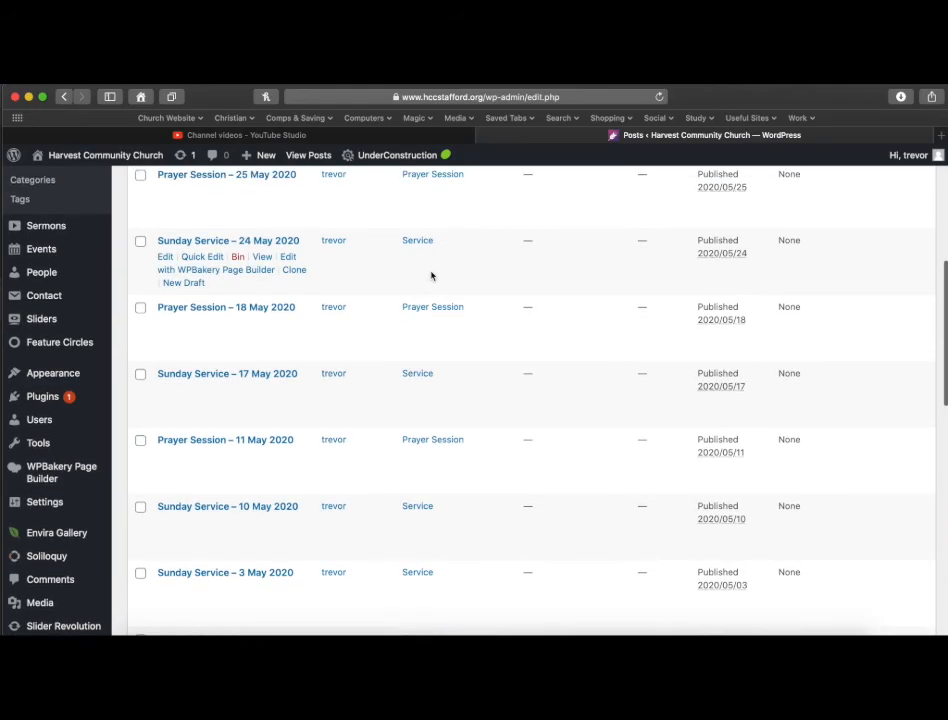
scroll(432, 275, up, 4)
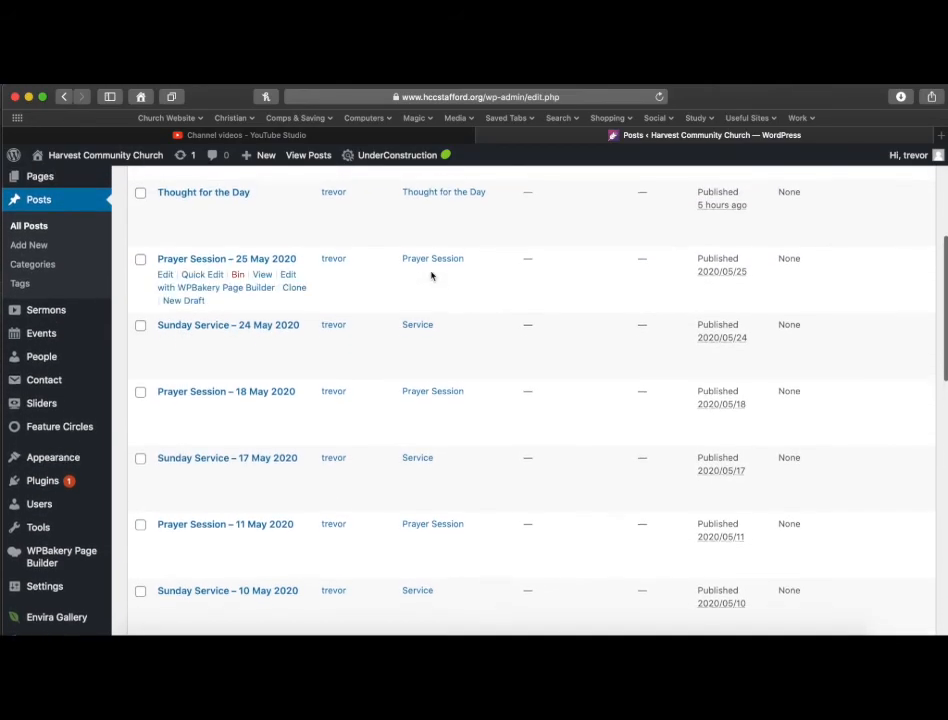
scroll(432, 275, up, 4)
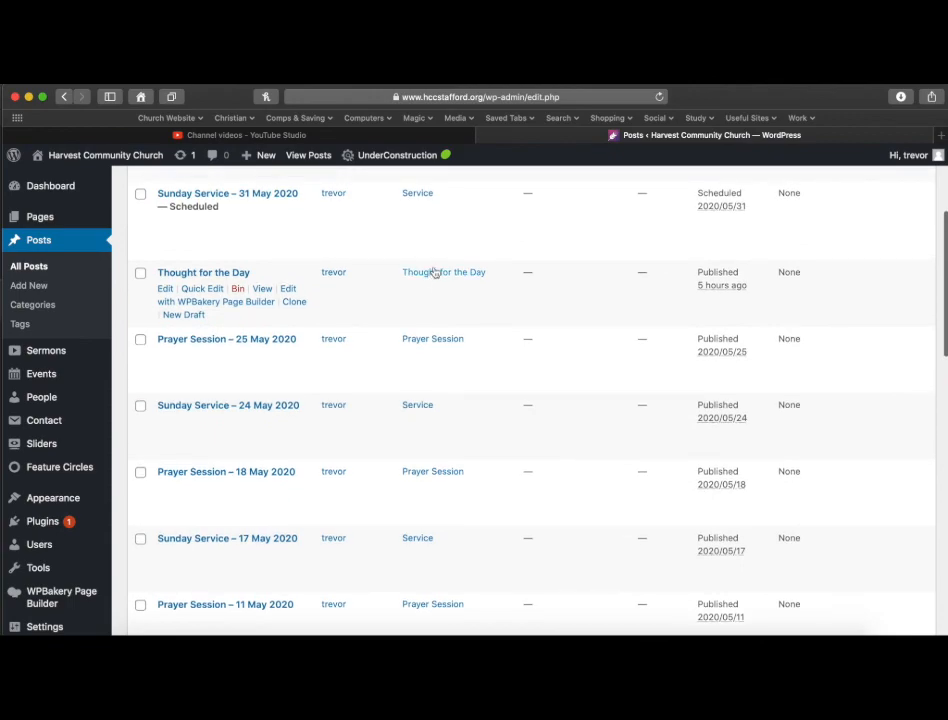